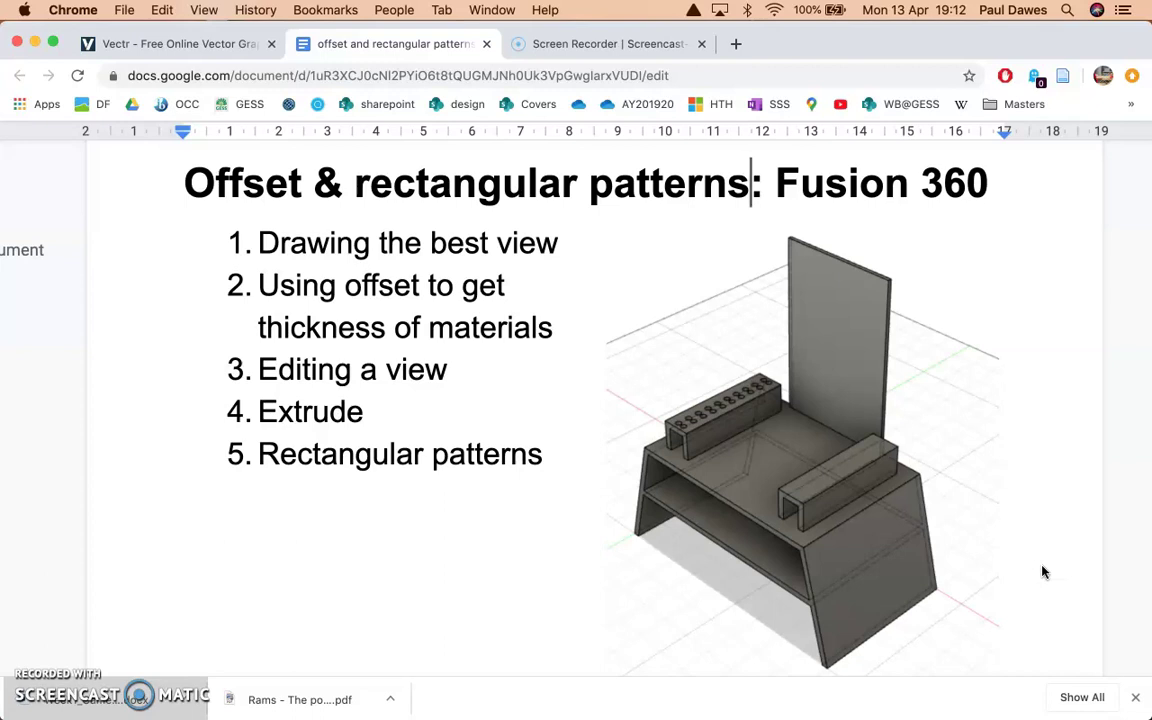
- Zoom and orbit around the finished desk organiser, then start a new blank design, Untitled(1)
key("super+Tab")
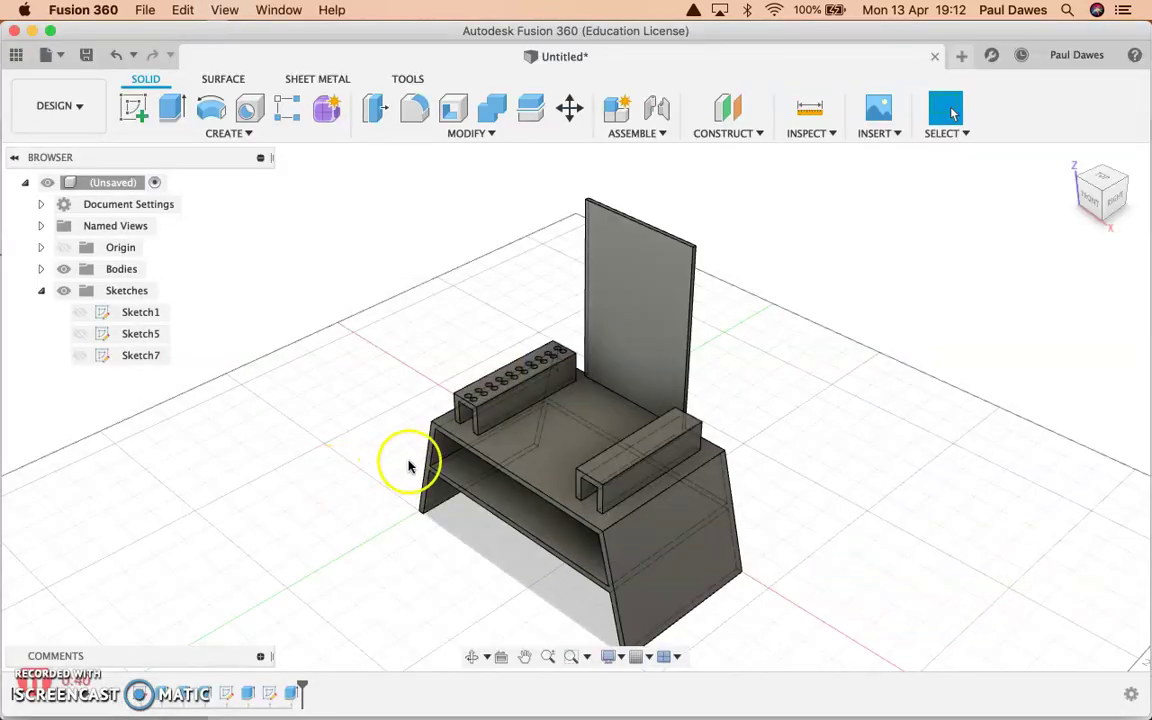
scroll(445, 438, "up", 3)
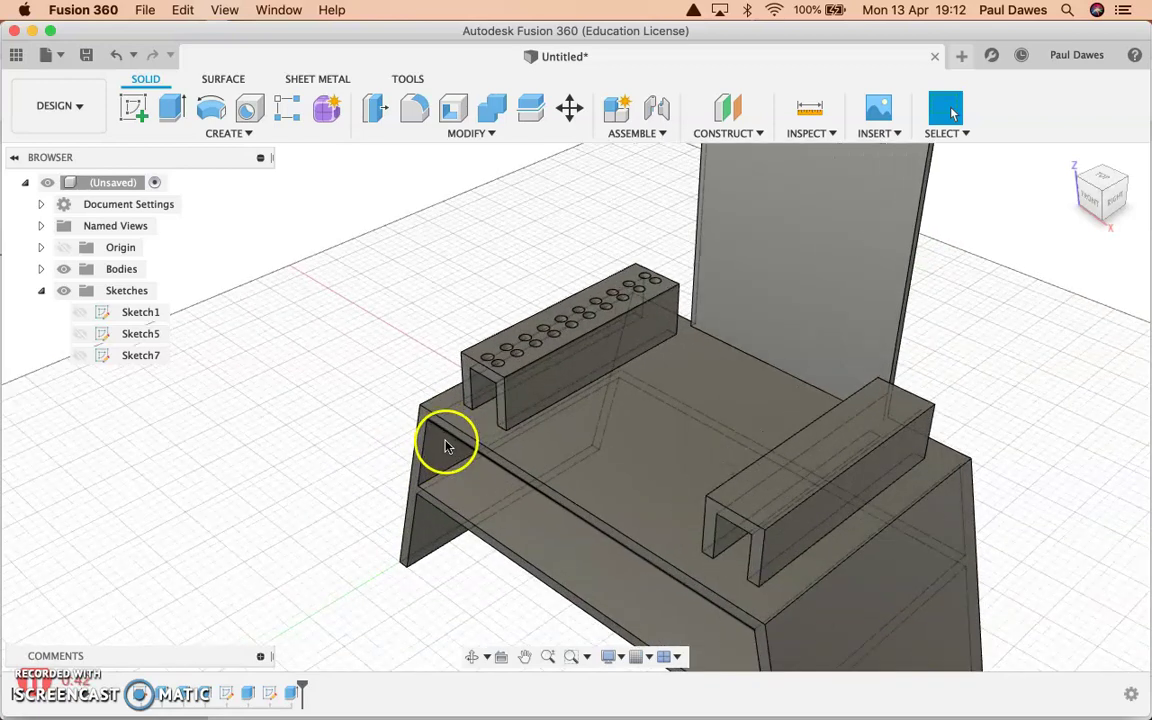
scroll(450, 437, "up", 2)
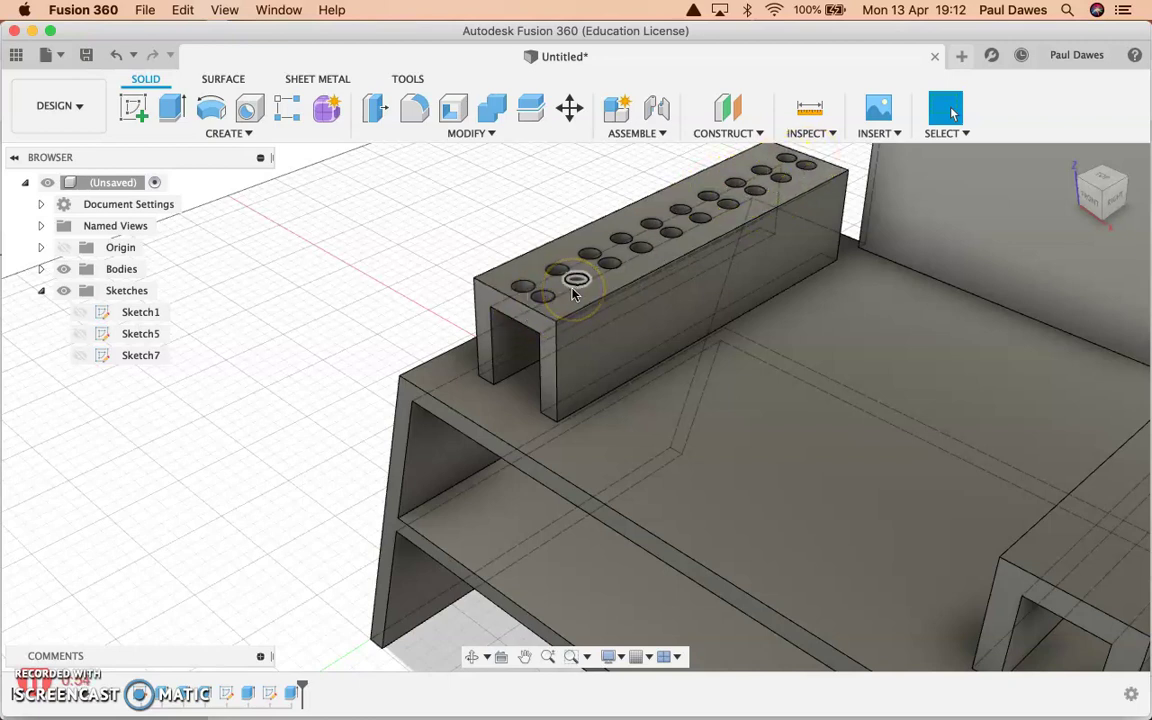
scroll(561, 298, "down", 2)
scroll(565, 297, "down", 3)
scroll(570, 295, "down", 3)
scroll(577, 293, "down", 2)
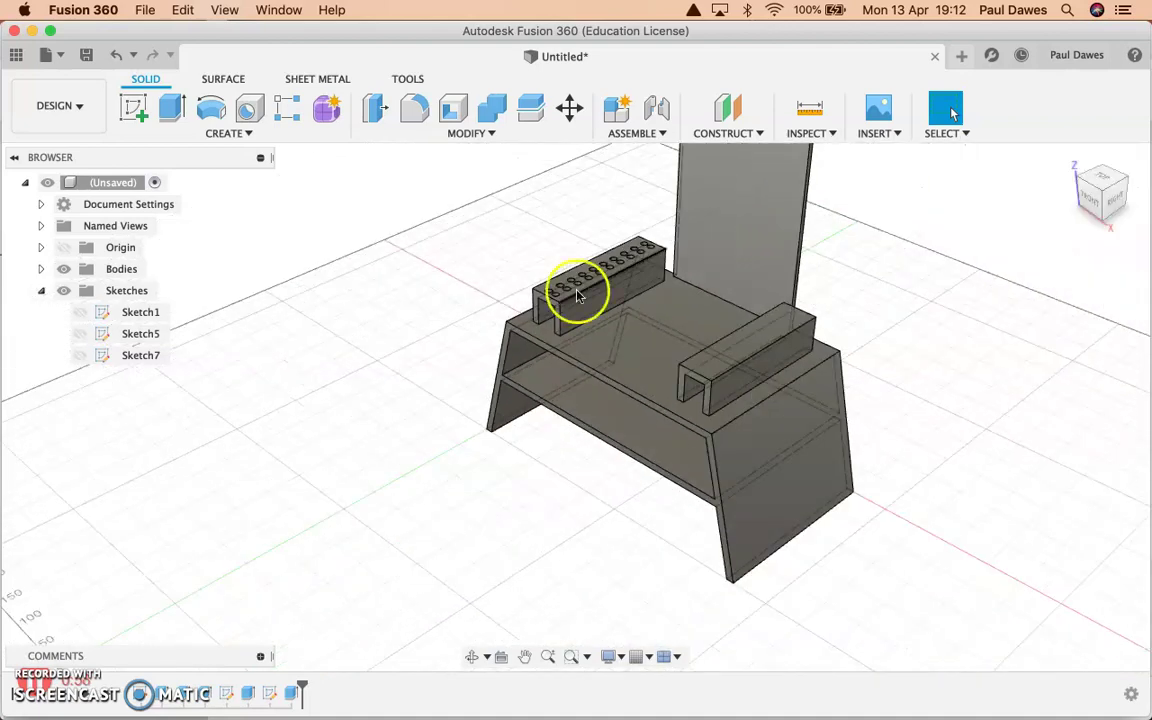
middle_click_drag(577, 293, 795, 237, "shift")
left_click(955, 57)
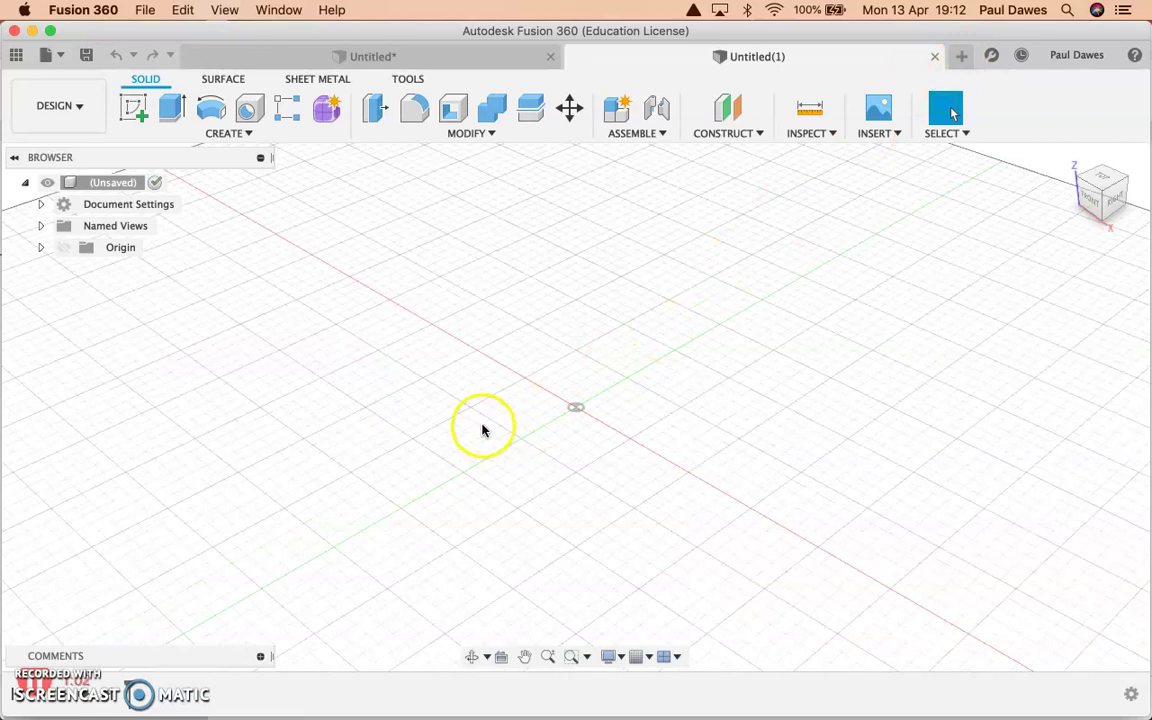
- Bring up the Google Docs 'Offset & rectangular patterns' outline beside the organiser picture
key("super+Tab")
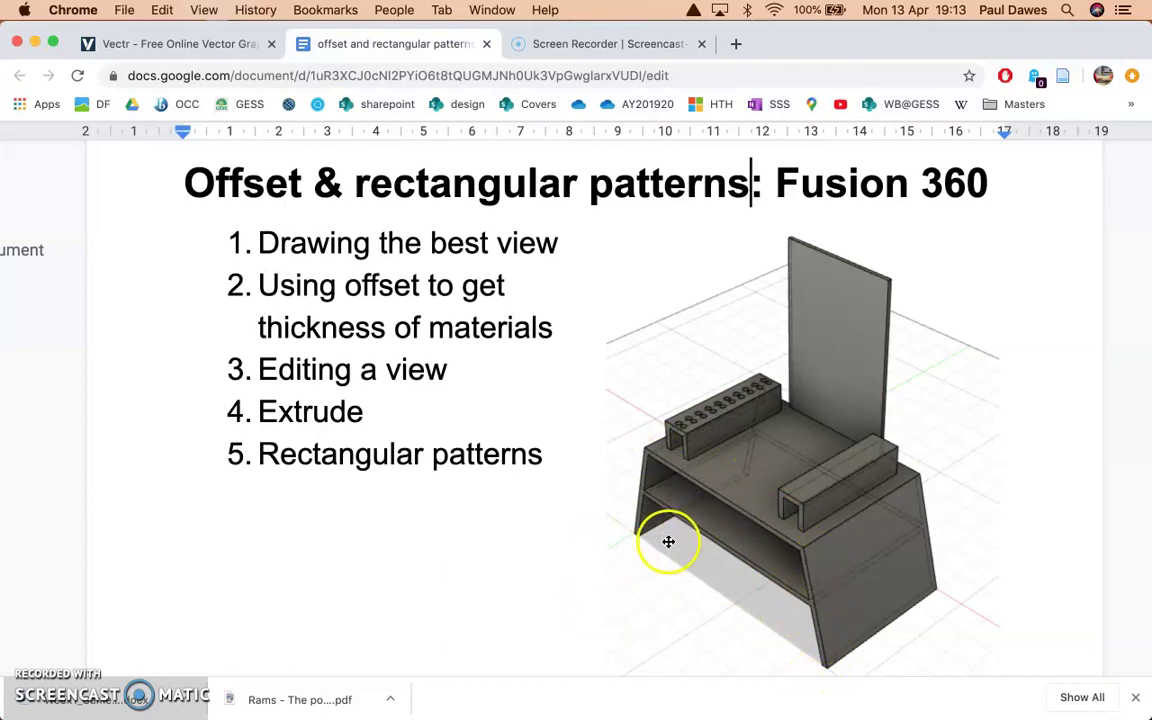
- Show the origin planes and start a new sketch on the front vertical plane
key("super+Tab")
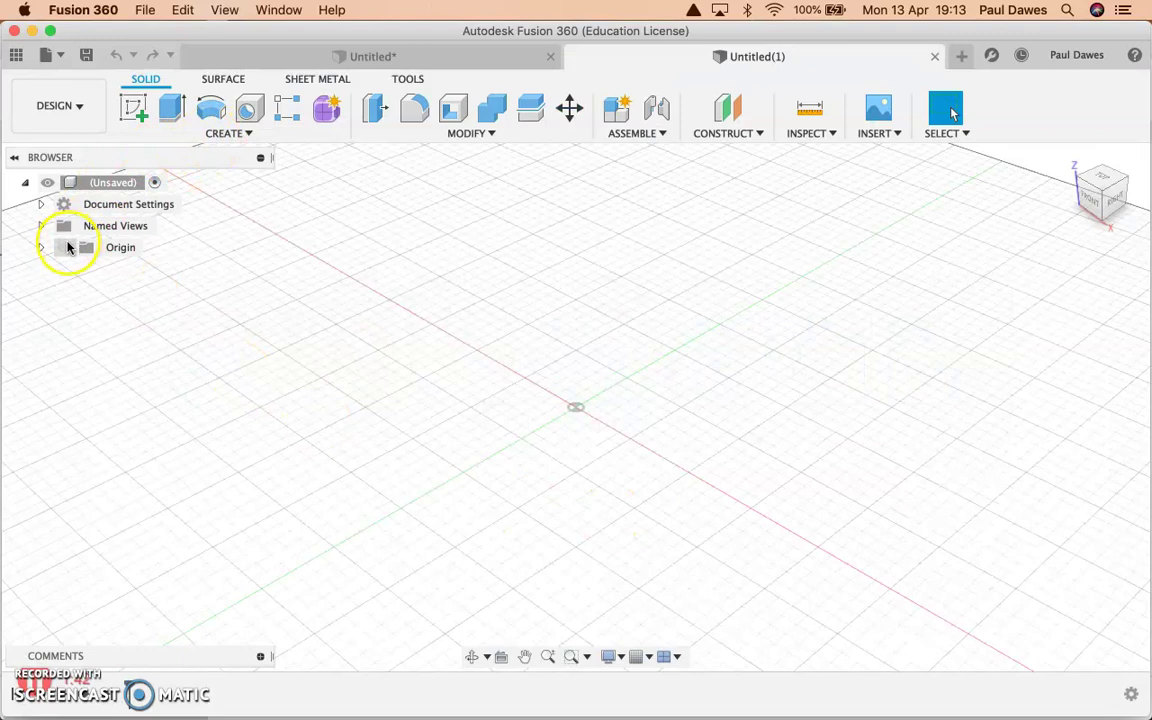
left_click(65, 247)
left_click(222, 133)
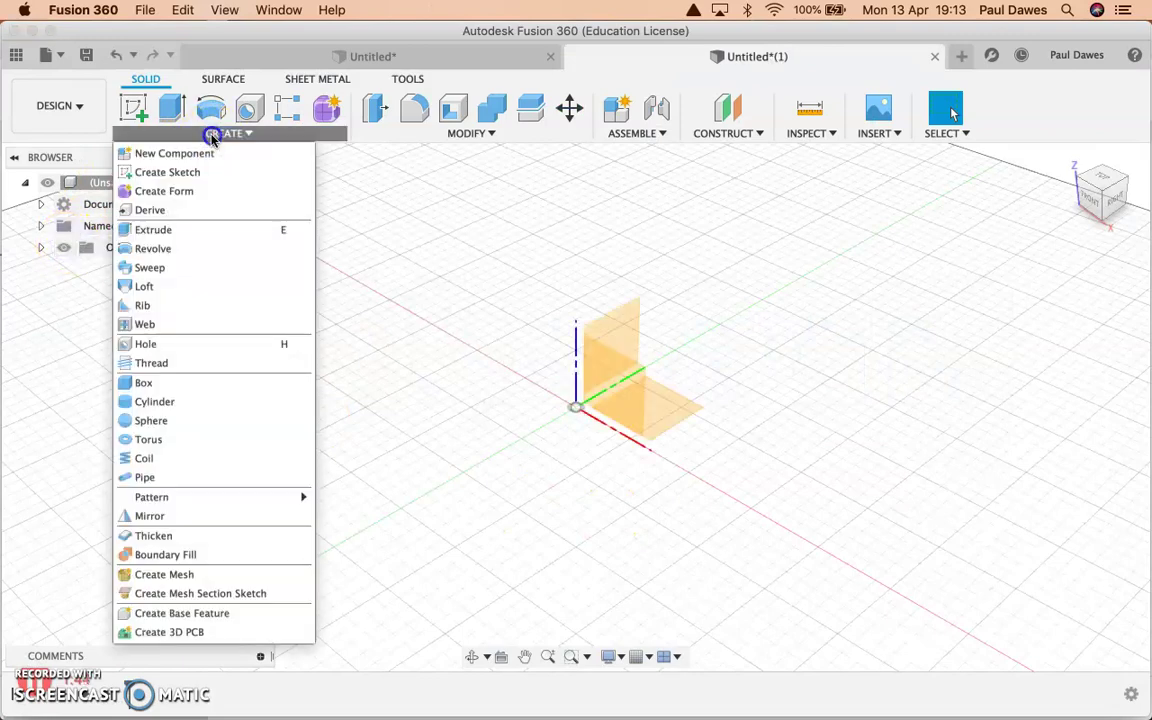
left_click(175, 171)
left_click(613, 376)
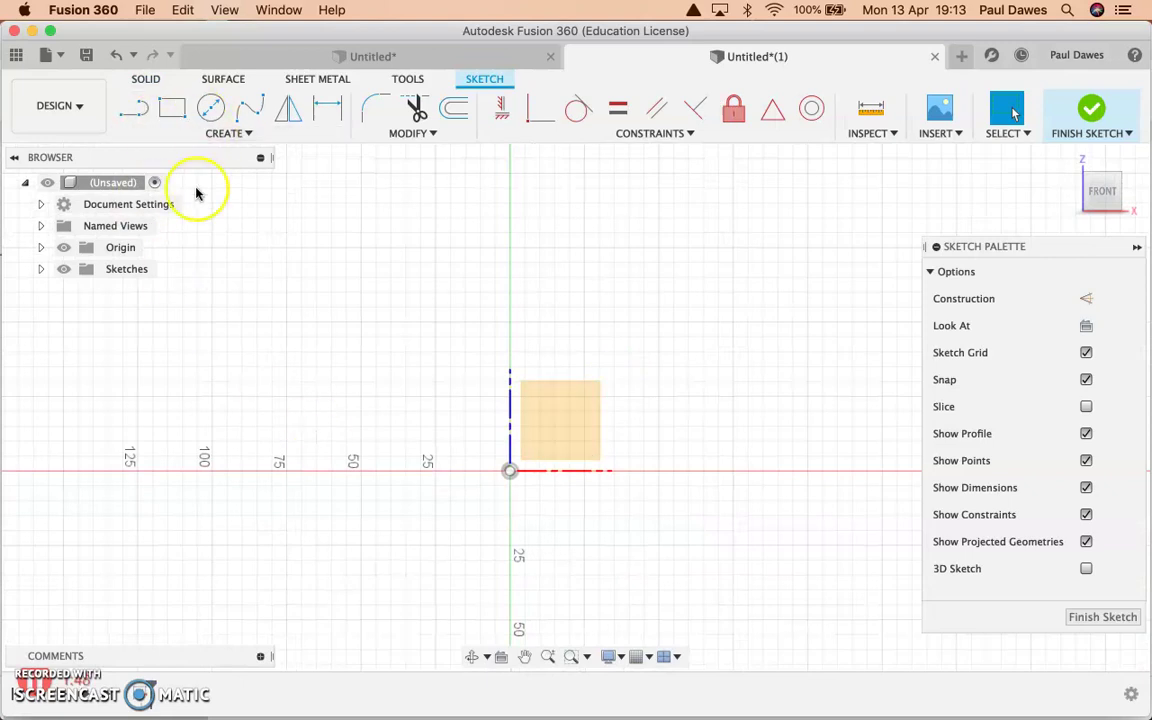
- Draw a 400 × 200 mm rectangle starting at the origin
left_click(170, 112)
left_click(376, 523)
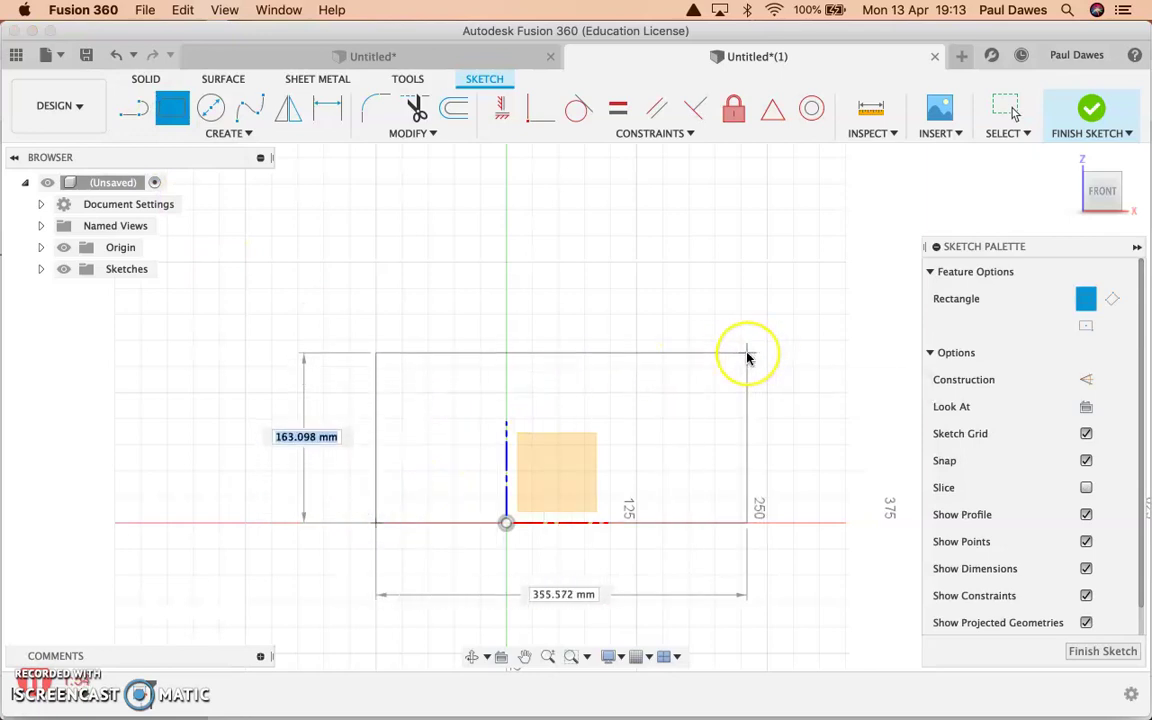
key("Tab")
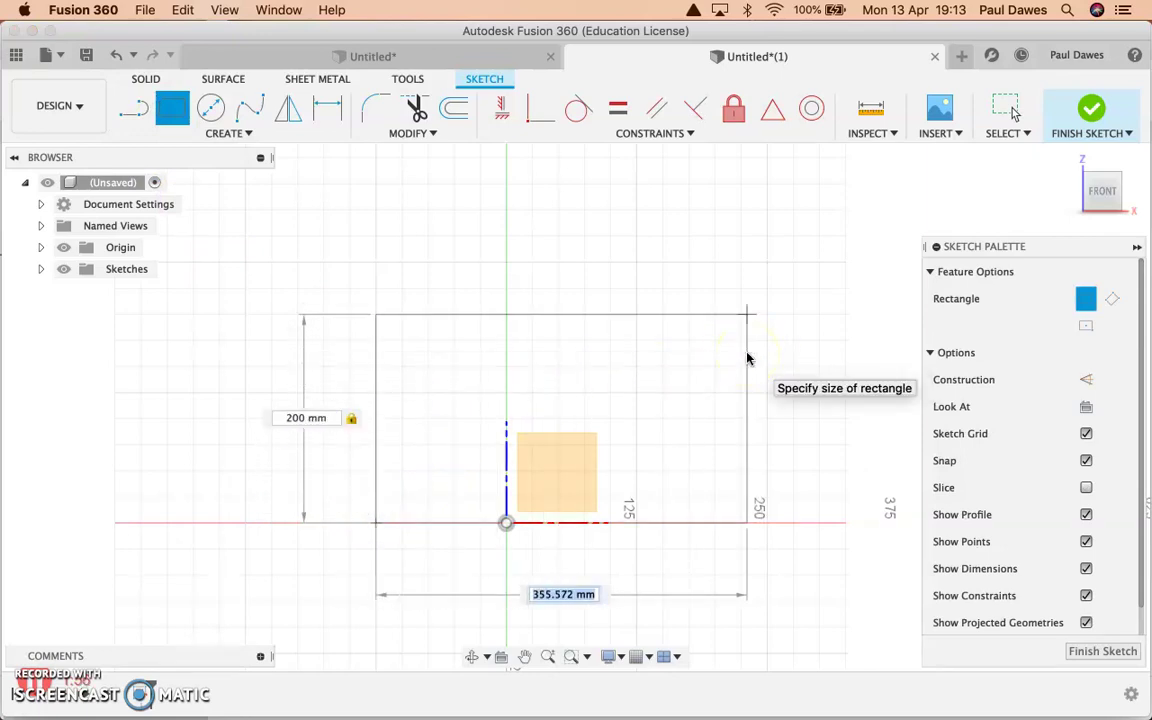
type("400")
key("Return")
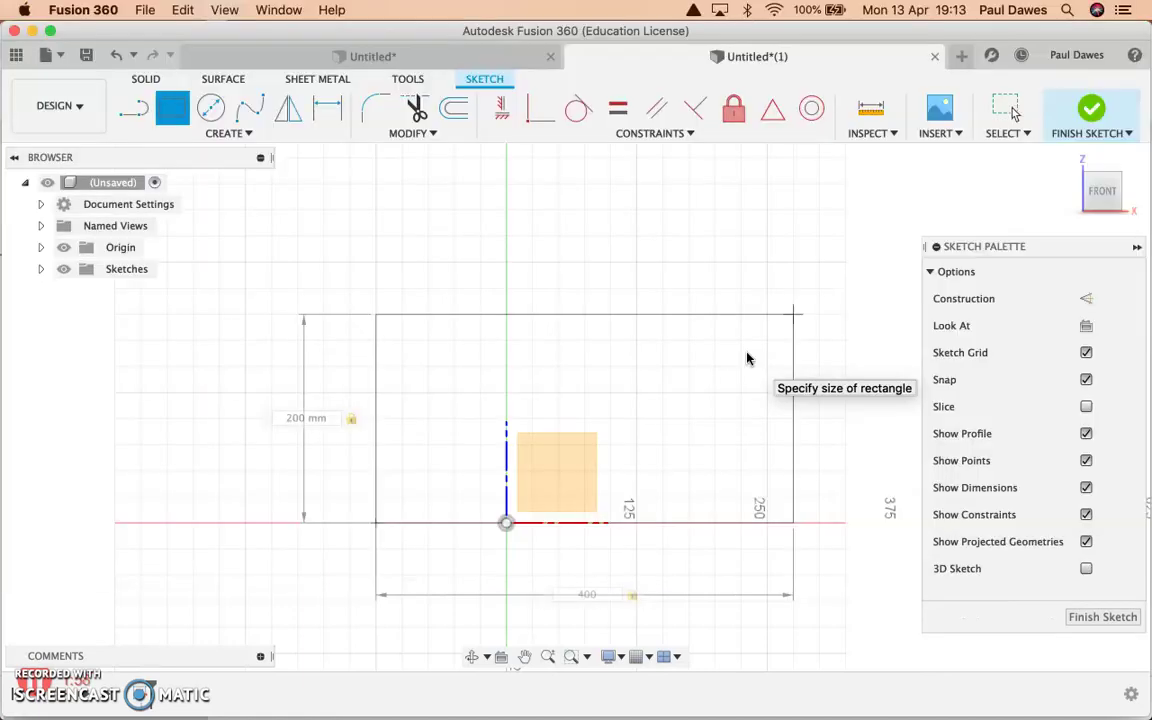
left_click(183, 97)
left_click(446, 316)
left_click(410, 384)
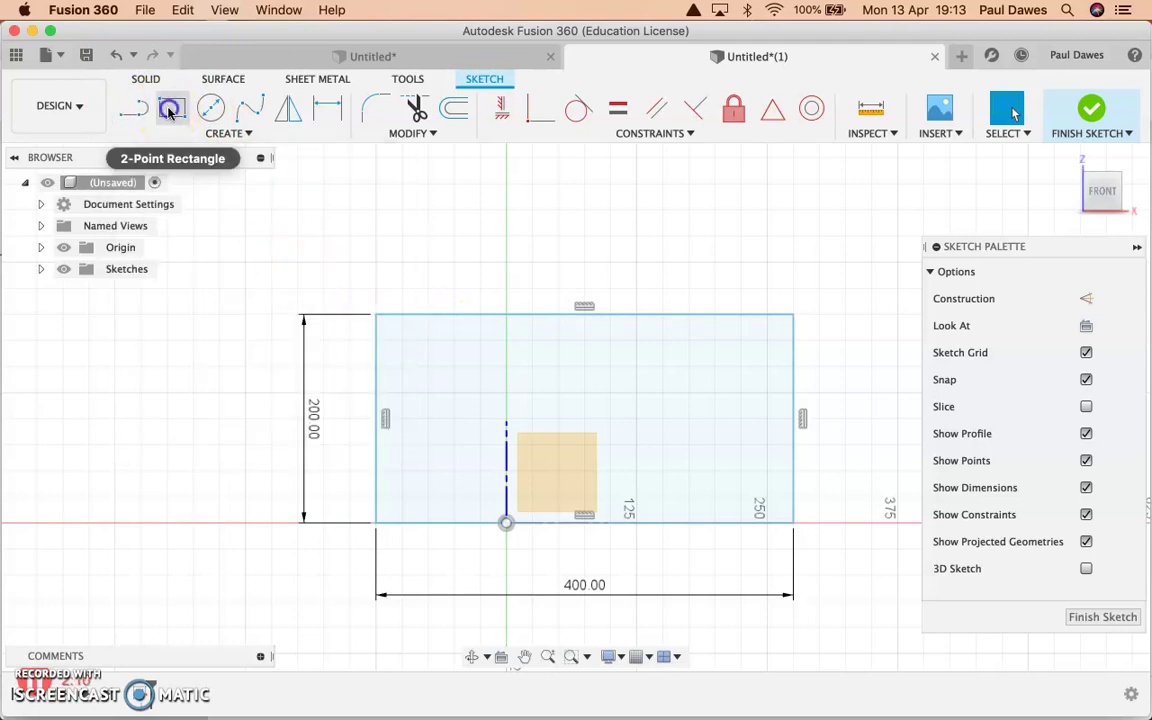
- Add 50 mm wide strips at both ends and draw a sloping line across each
left_click(171, 109)
left_click(378, 317)
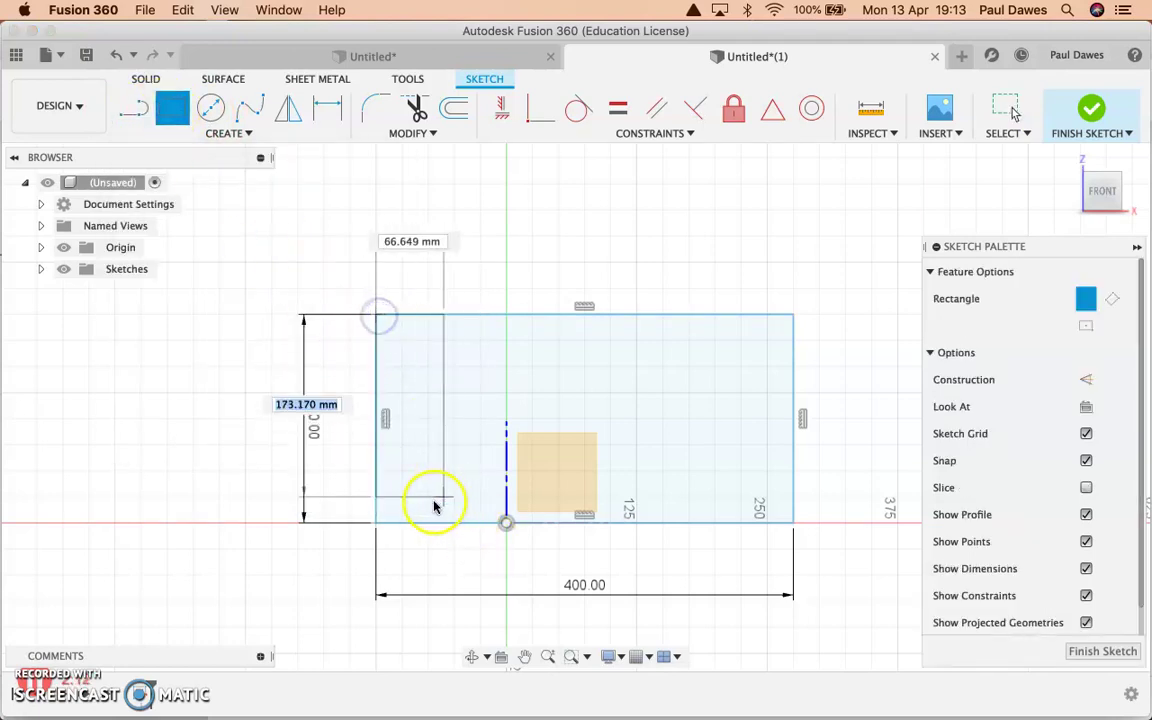
left_click(428, 522)
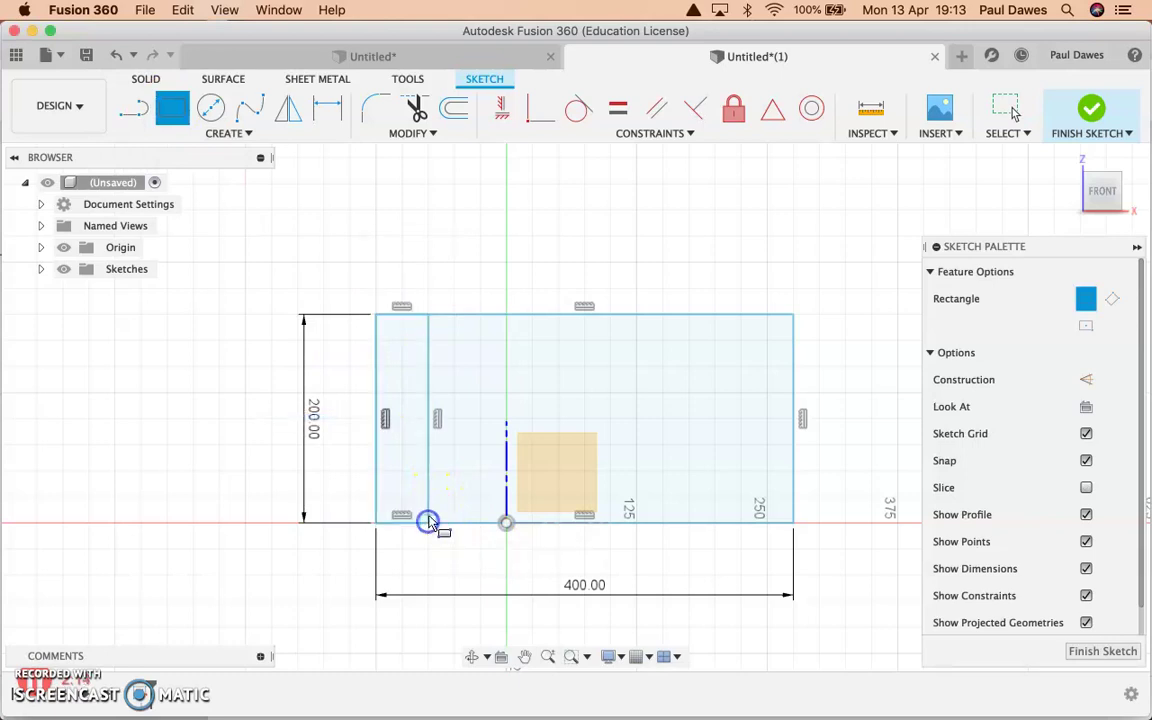
left_click(794, 315)
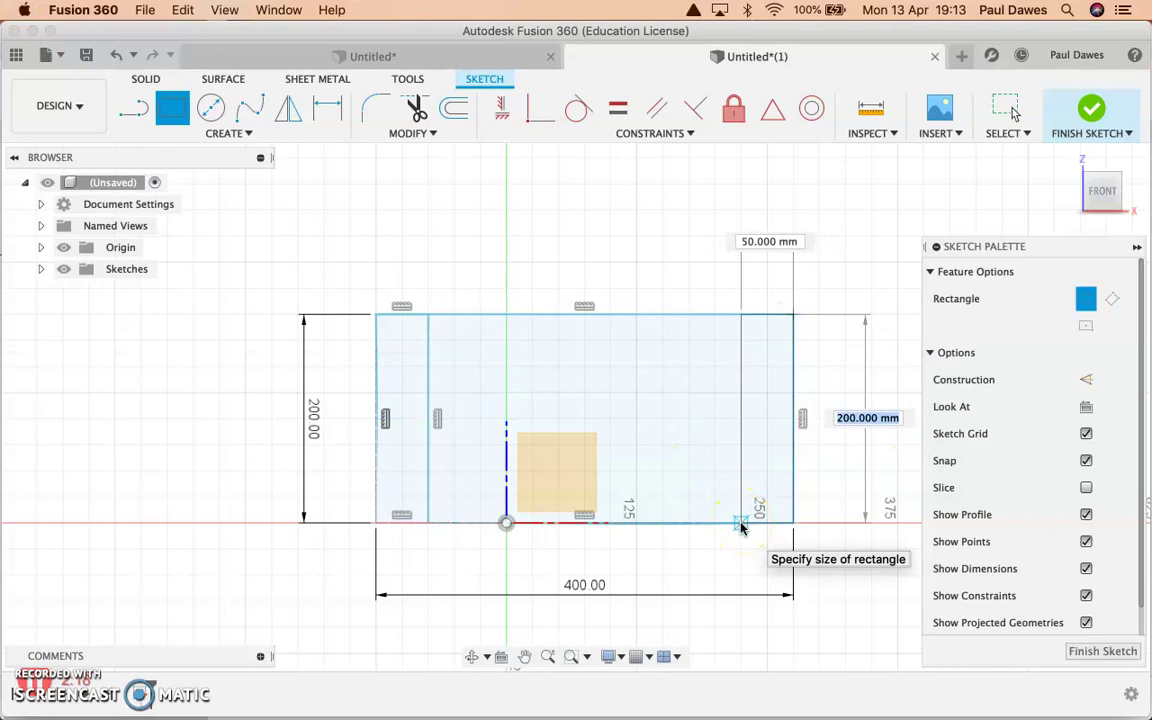
left_click(741, 523)
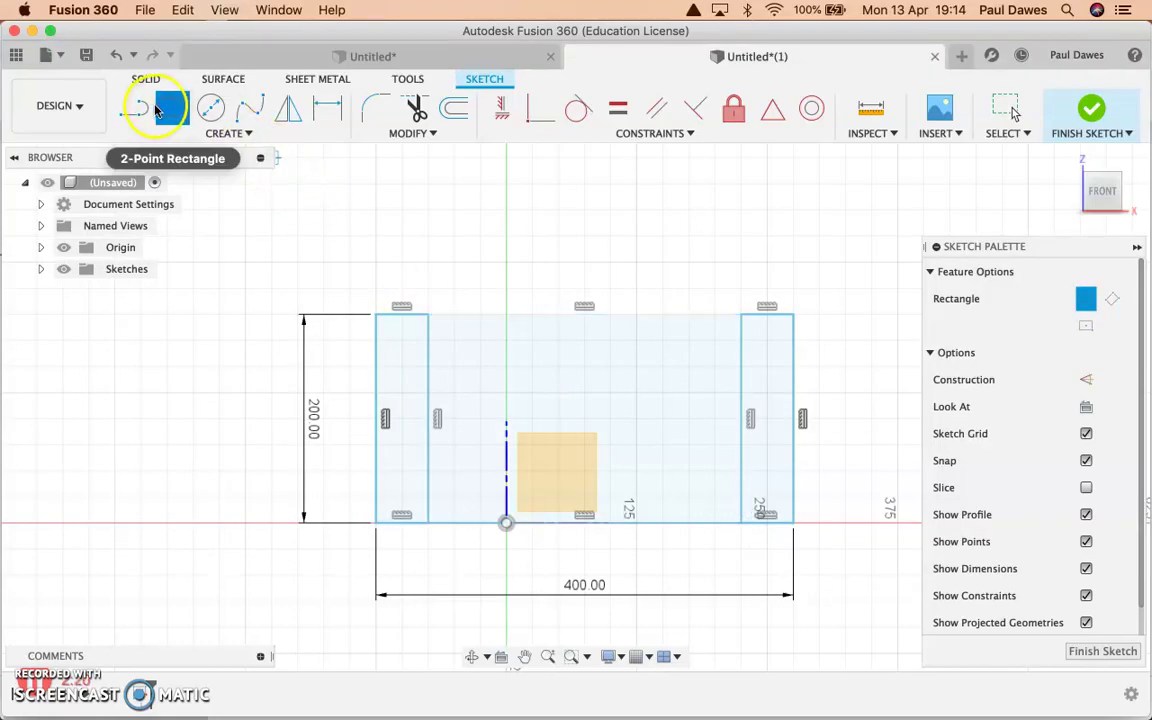
left_click(157, 110)
left_click_drag(427, 315, 376, 515)
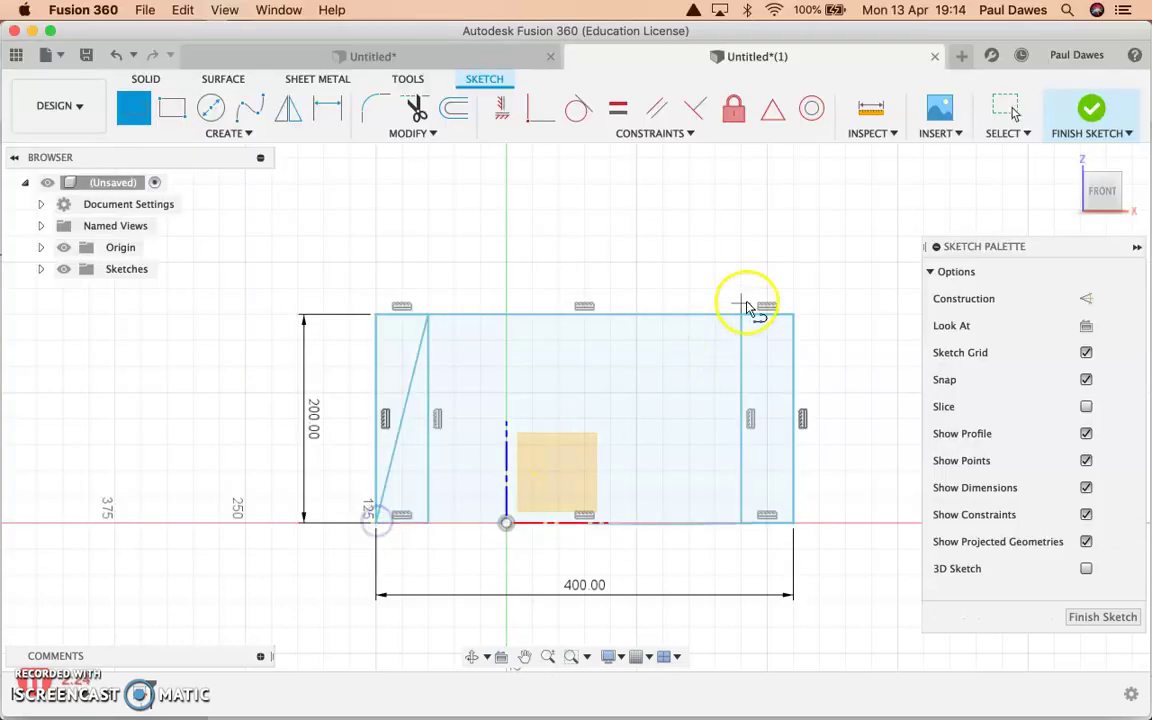
left_click_drag(743, 314, 791, 521)
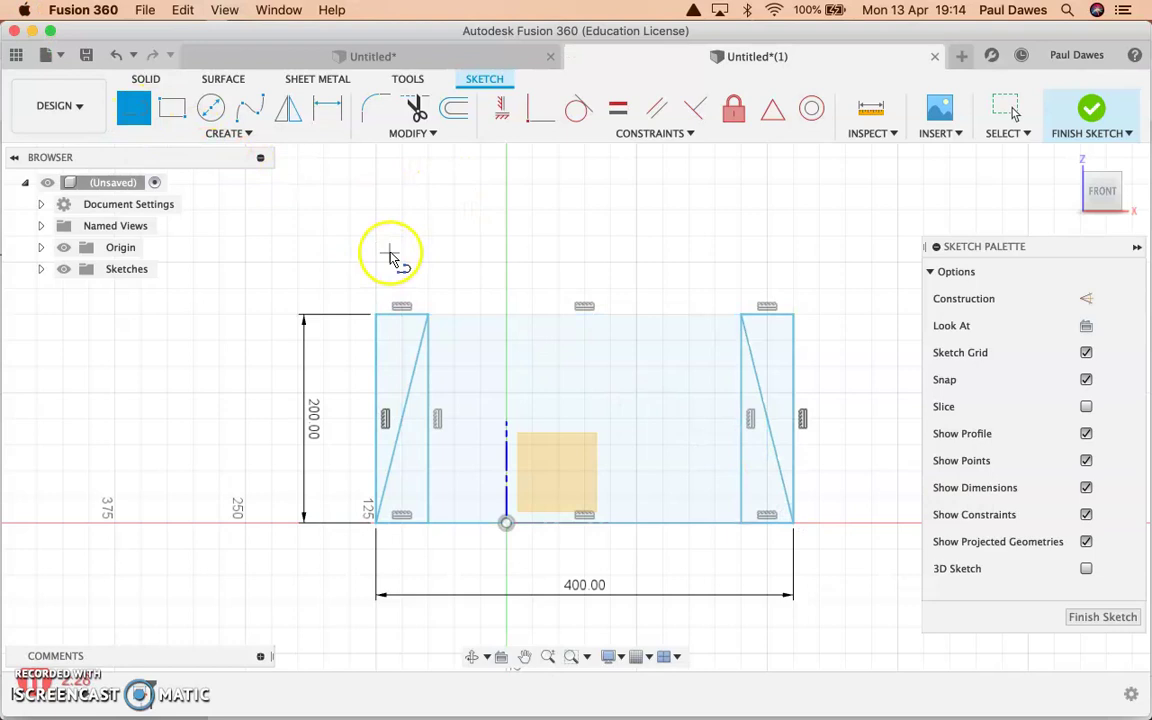
- Trim away the vertical edges and excess pieces, leaving an open trapezoid with sloping sides
key("t")
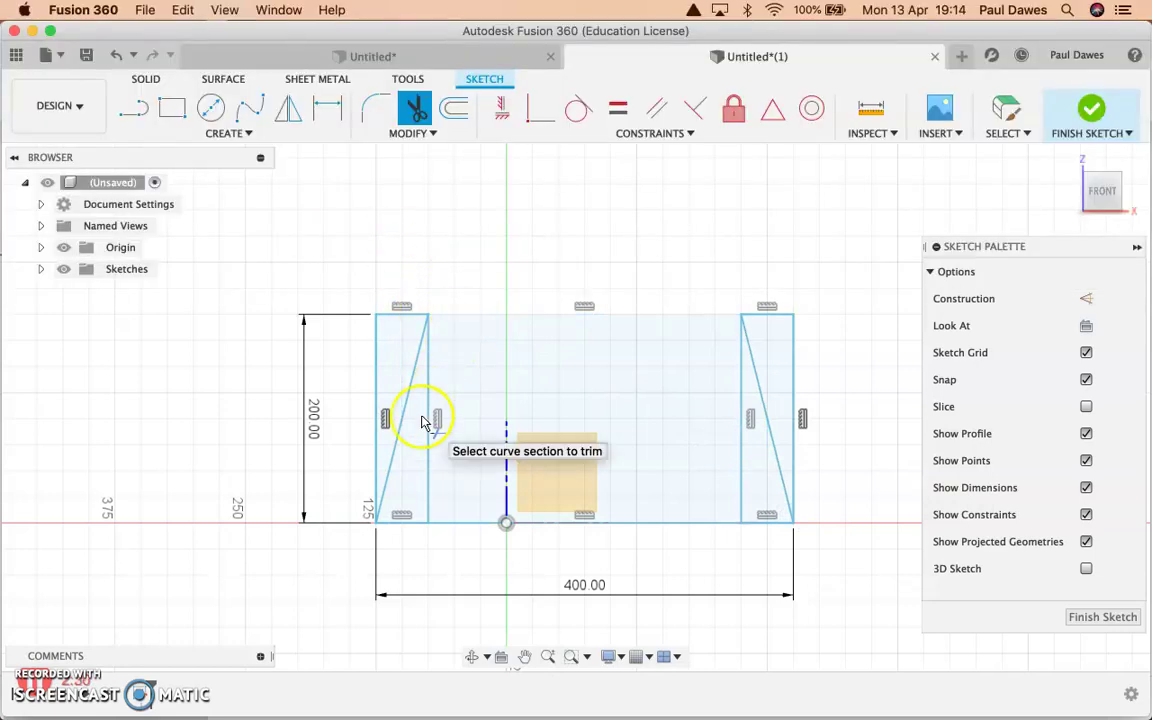
left_click(428, 420)
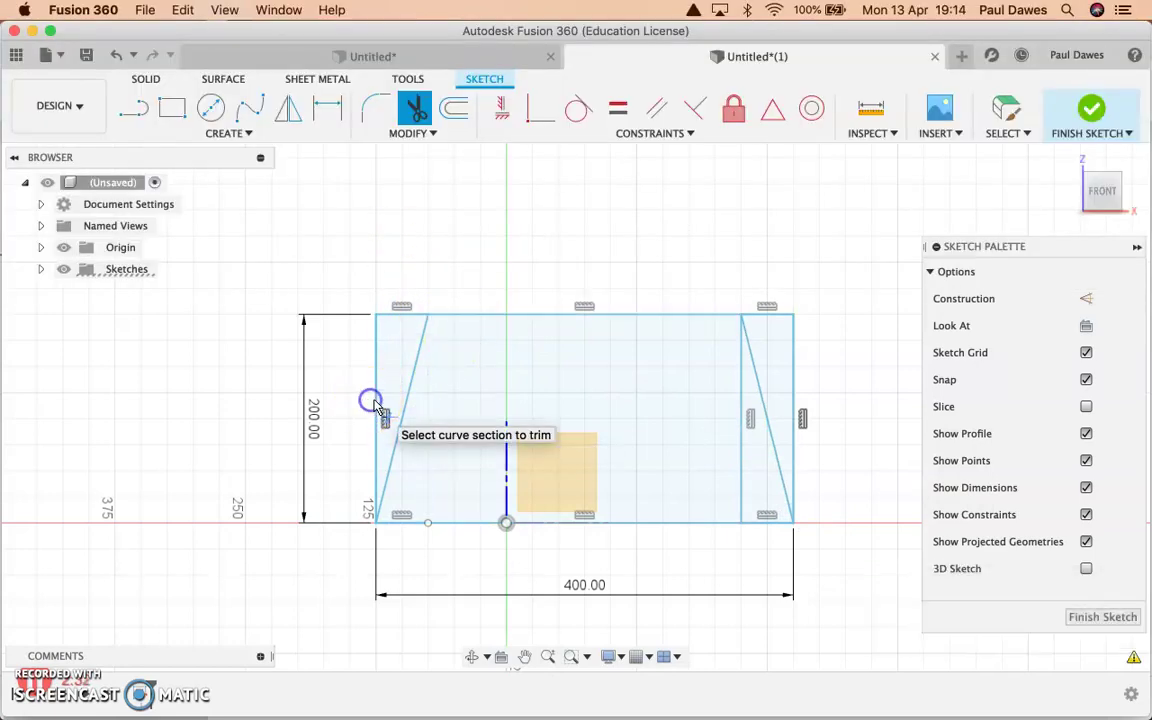
left_click(393, 315)
left_click(377, 358)
left_click(397, 317)
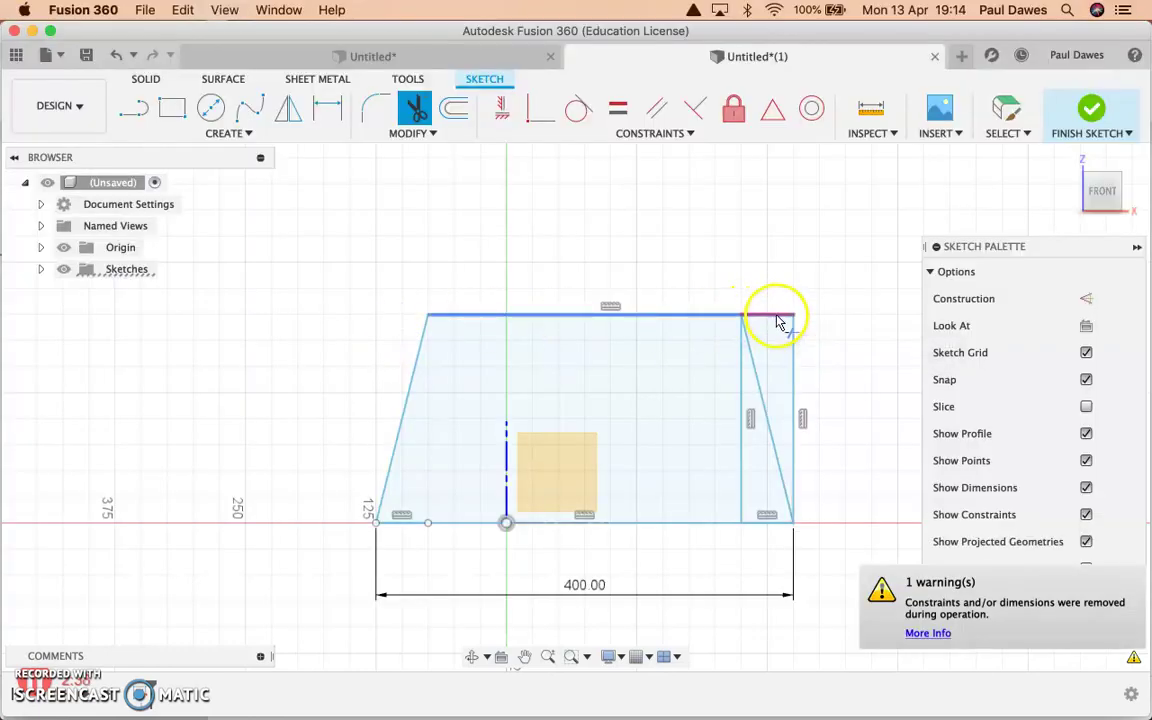
left_click(777, 316)
left_click(793, 352)
left_click(745, 391)
left_click(604, 527)
left_click(610, 527)
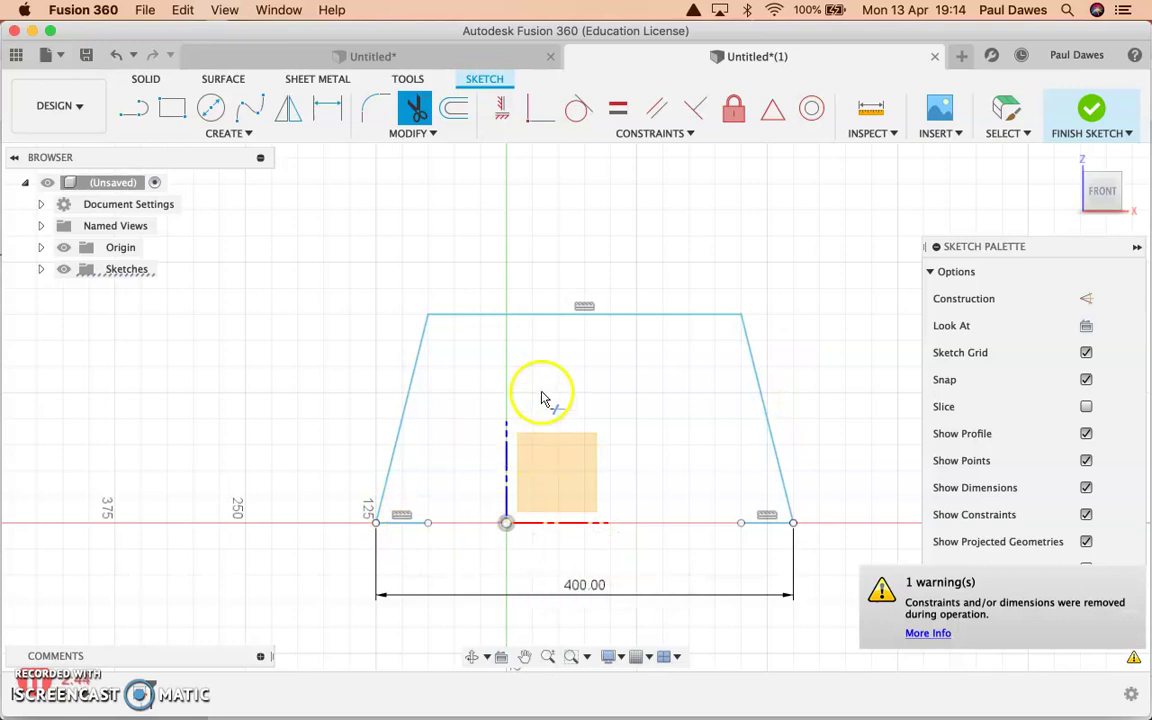
- Offset the trapezoid outline 10 mm inward
left_click(455, 117)
left_click(485, 316)
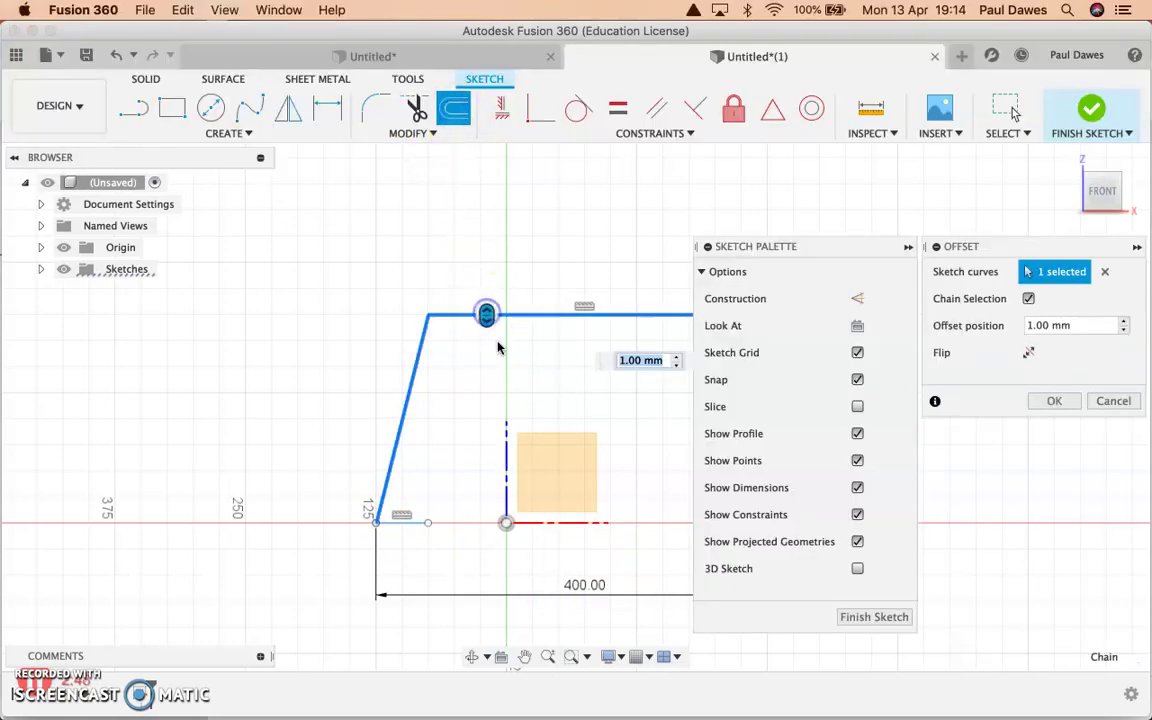
left_click_drag(487, 320, 487, 346)
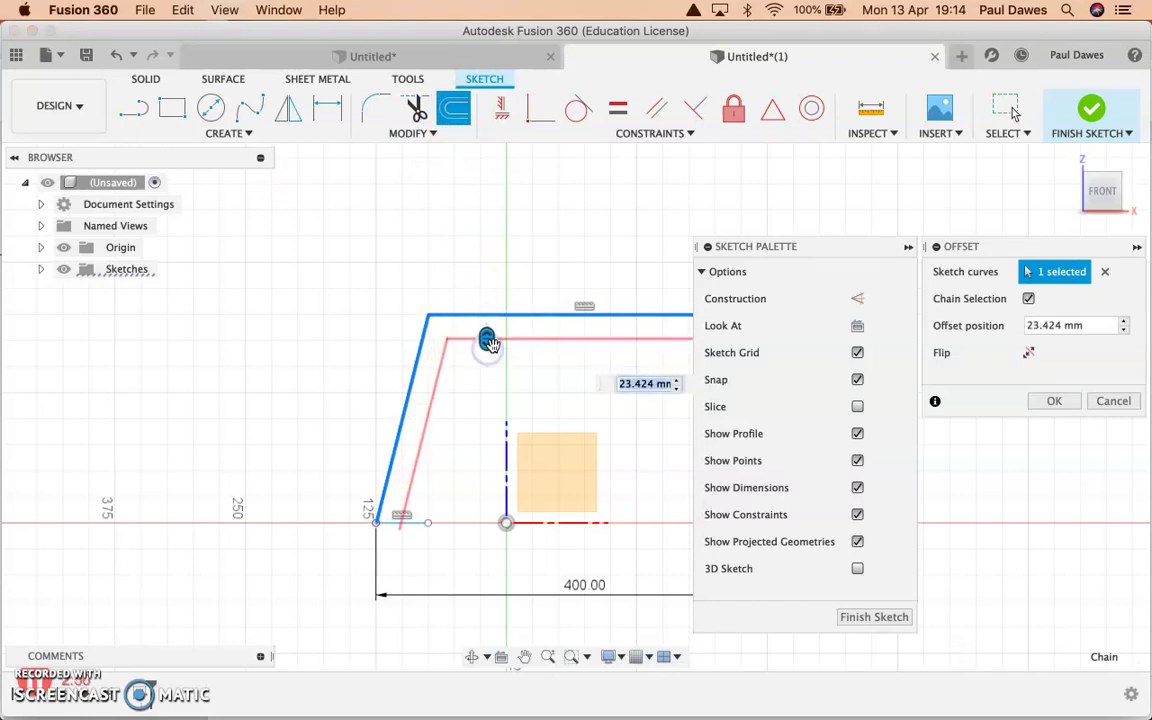
type("10")
key("Return")
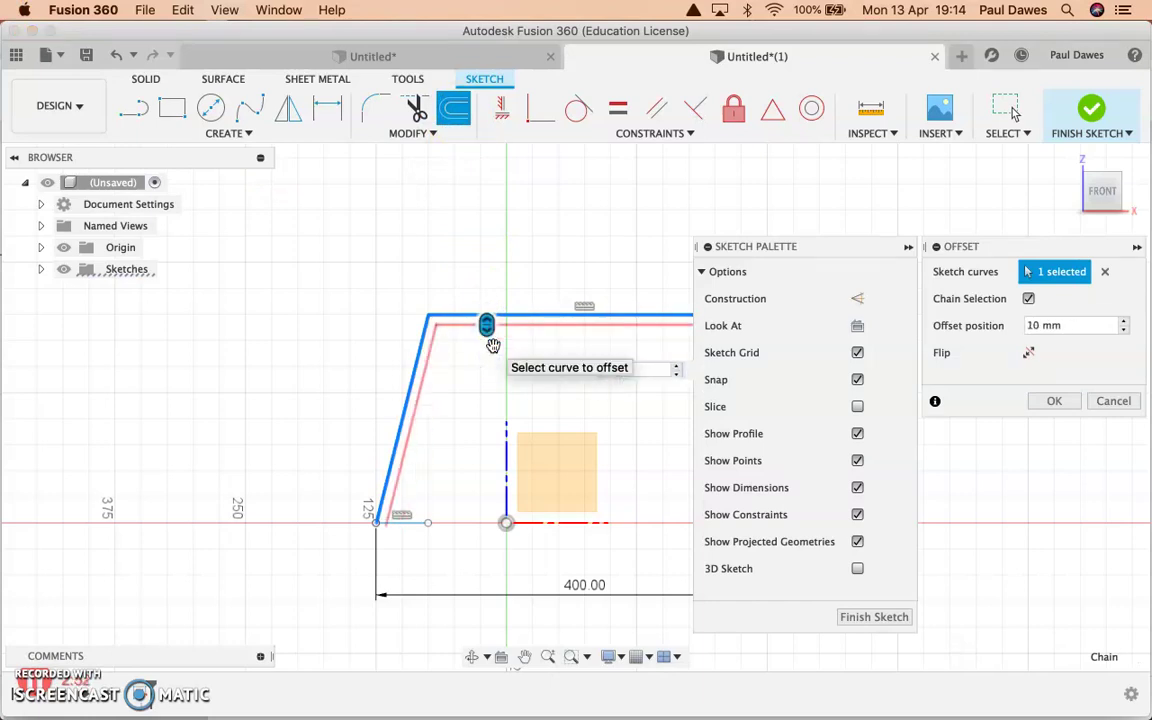
key("Return")
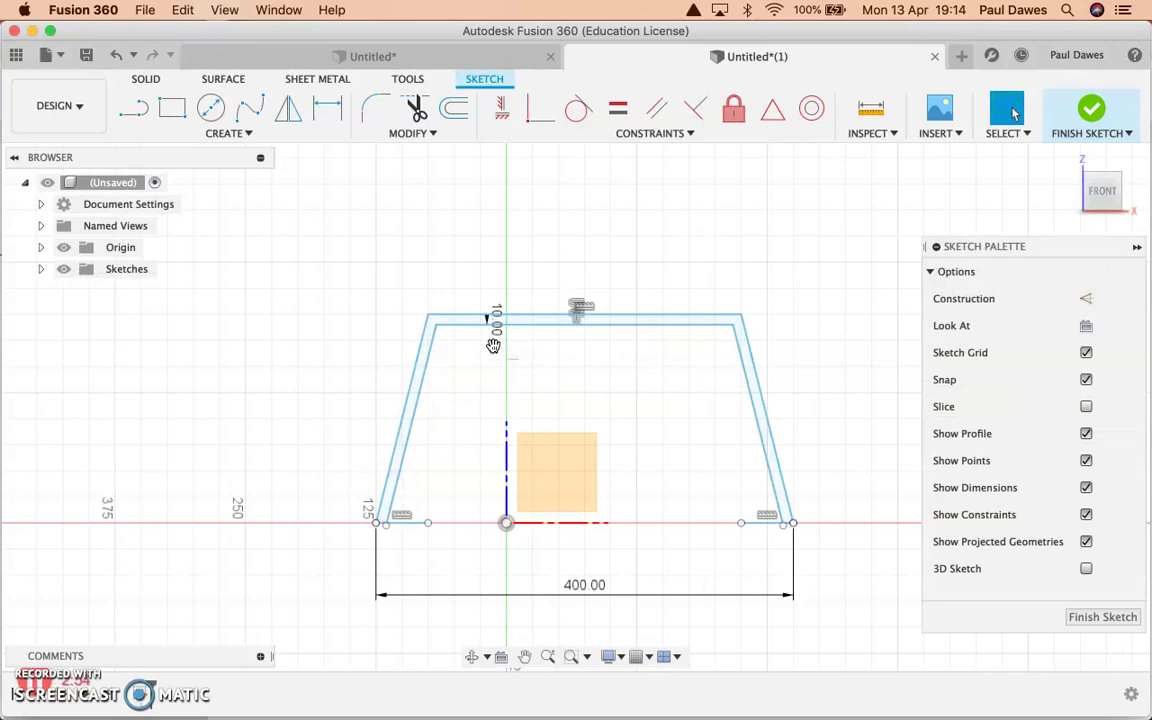
scroll(430, 530, "up", 2)
scroll(425, 537, "up", 2)
scroll(419, 542, "up", 2)
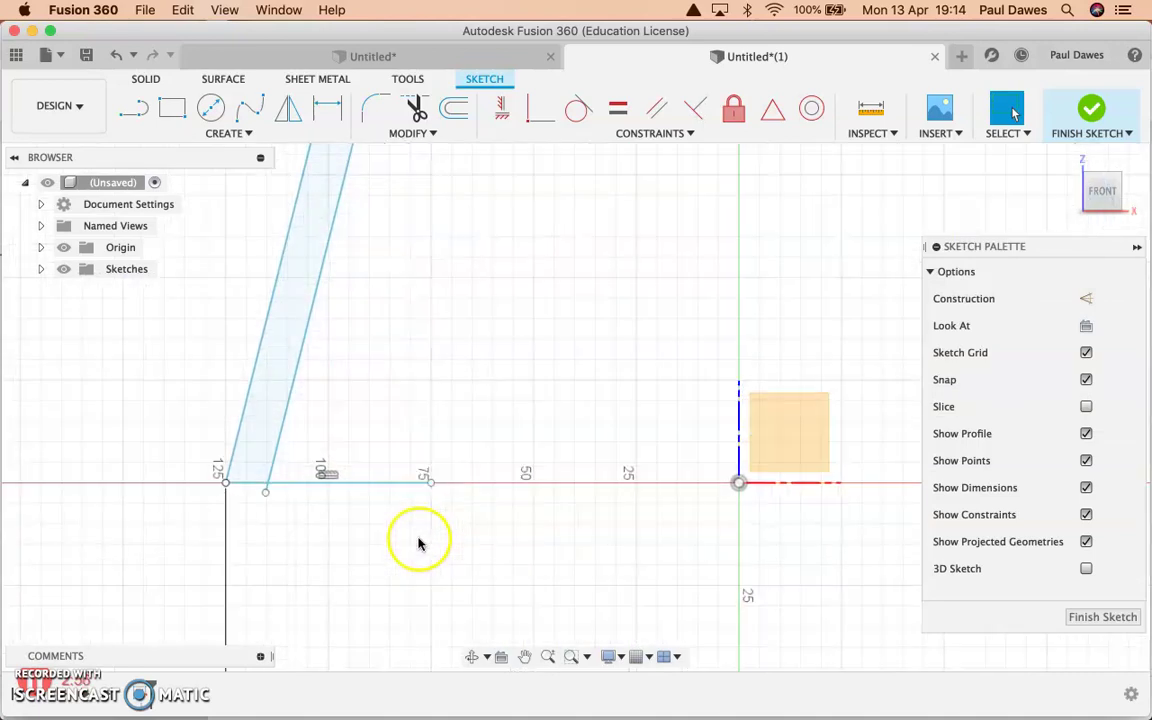
- Trim the base segments at both feet to close the thin-walled profile, then finish the sketch
key("t")
left_click(324, 484)
left_click(269, 497)
scroll(476, 514, "down", 1)
scroll(480, 510, "down", 2)
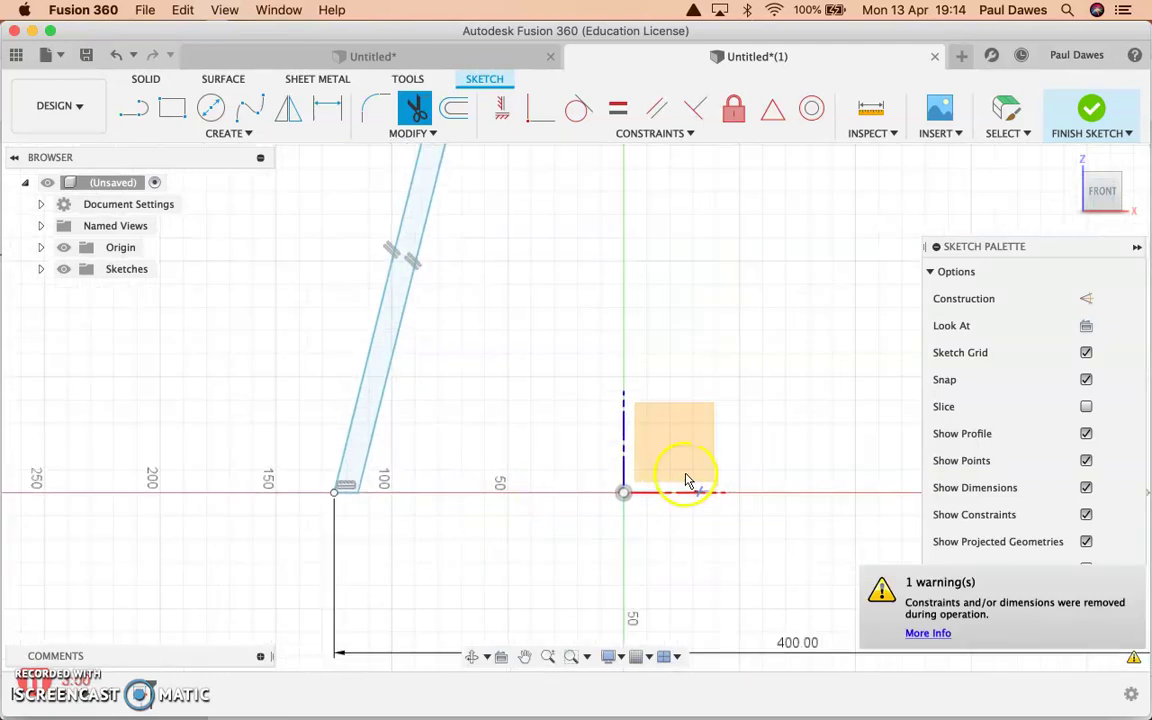
middle_click_drag(681, 481, 217, 434)
left_click(740, 453)
left_click(768, 460)
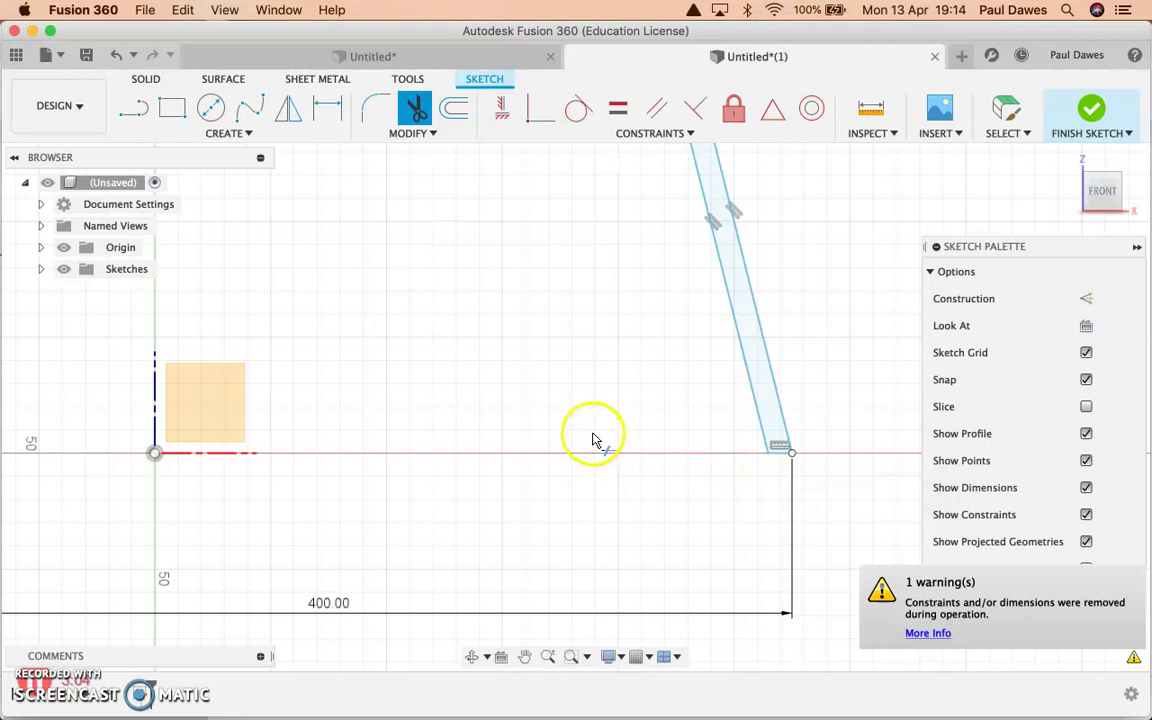
scroll(591, 432, "down", 3)
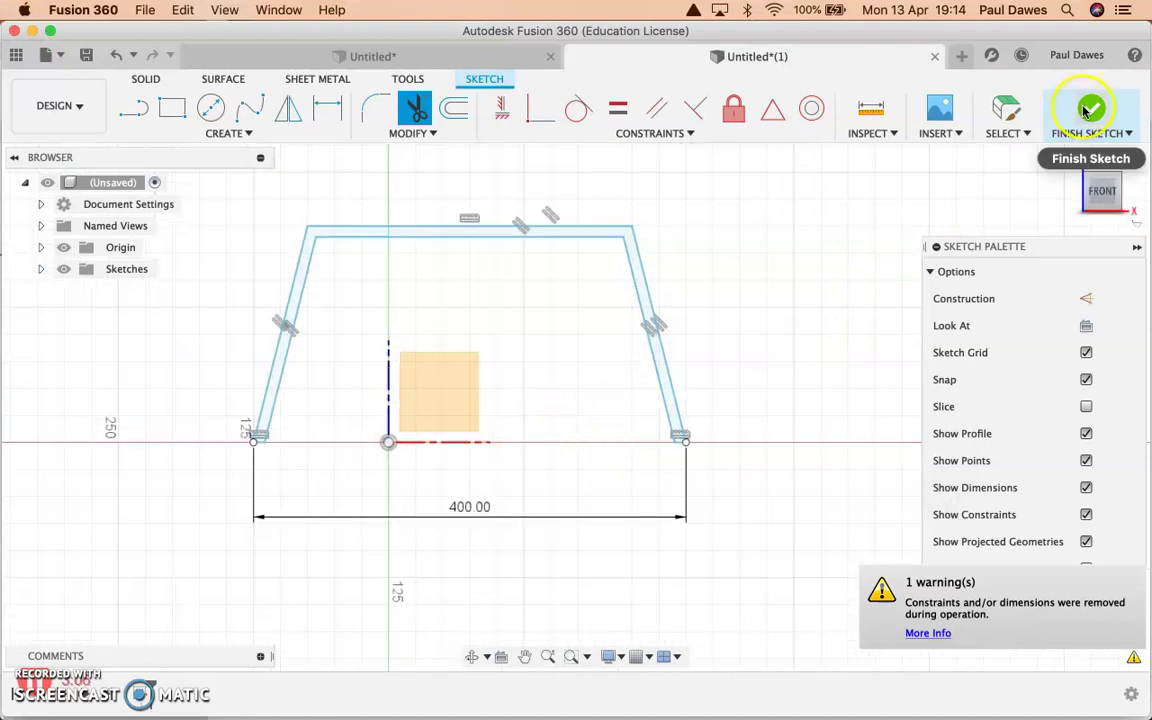
left_click(1070, 160)
- Extrude the thin-walled desk profile 200 mm into a solid body
left_click(1090, 108)
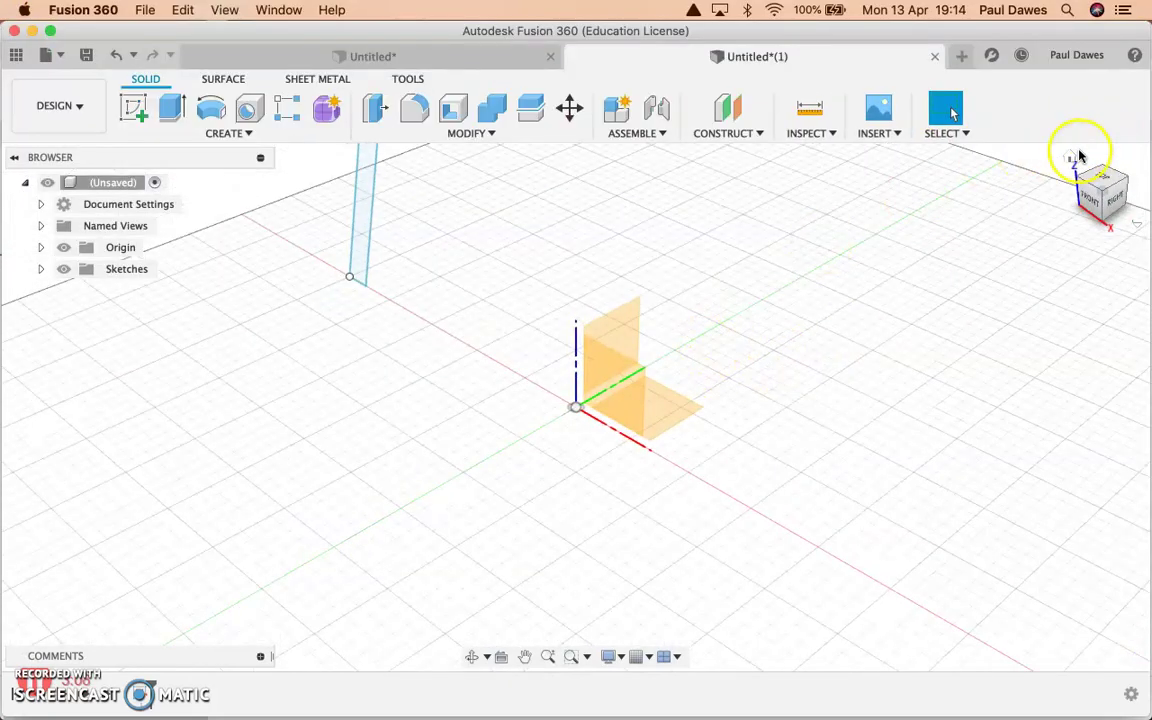
left_click(1072, 160)
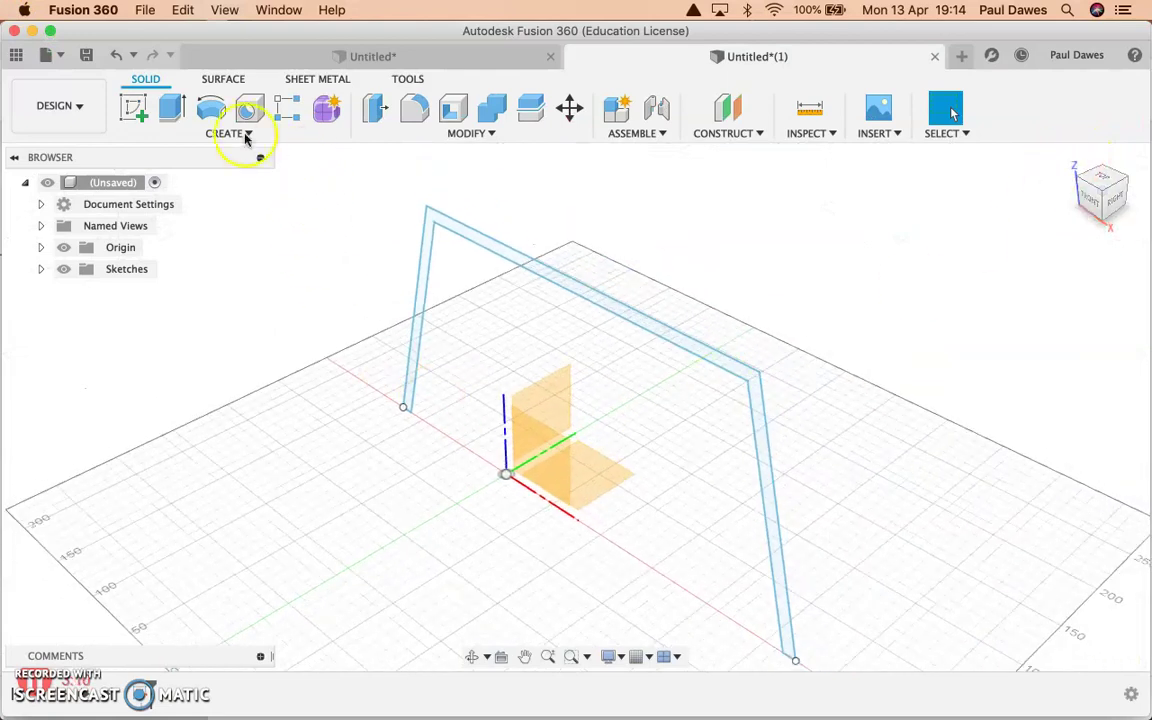
left_click(171, 107)
left_click_drag(587, 289, 297, 408)
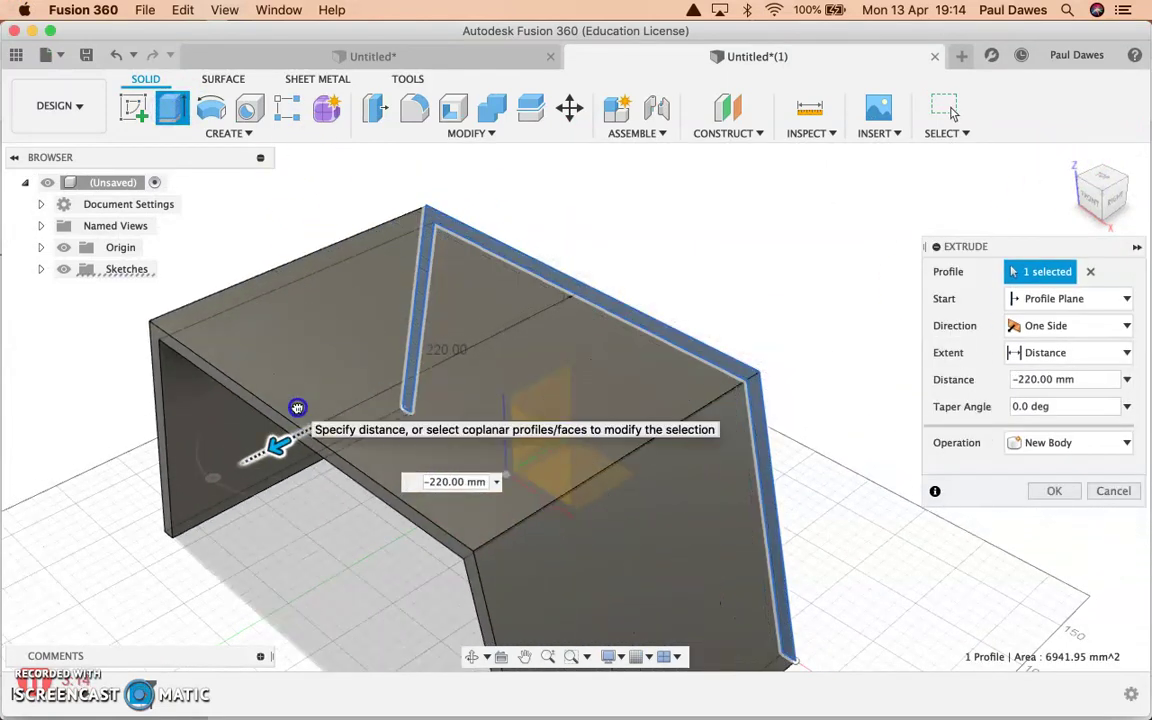
left_click_drag(297, 408, 338, 401)
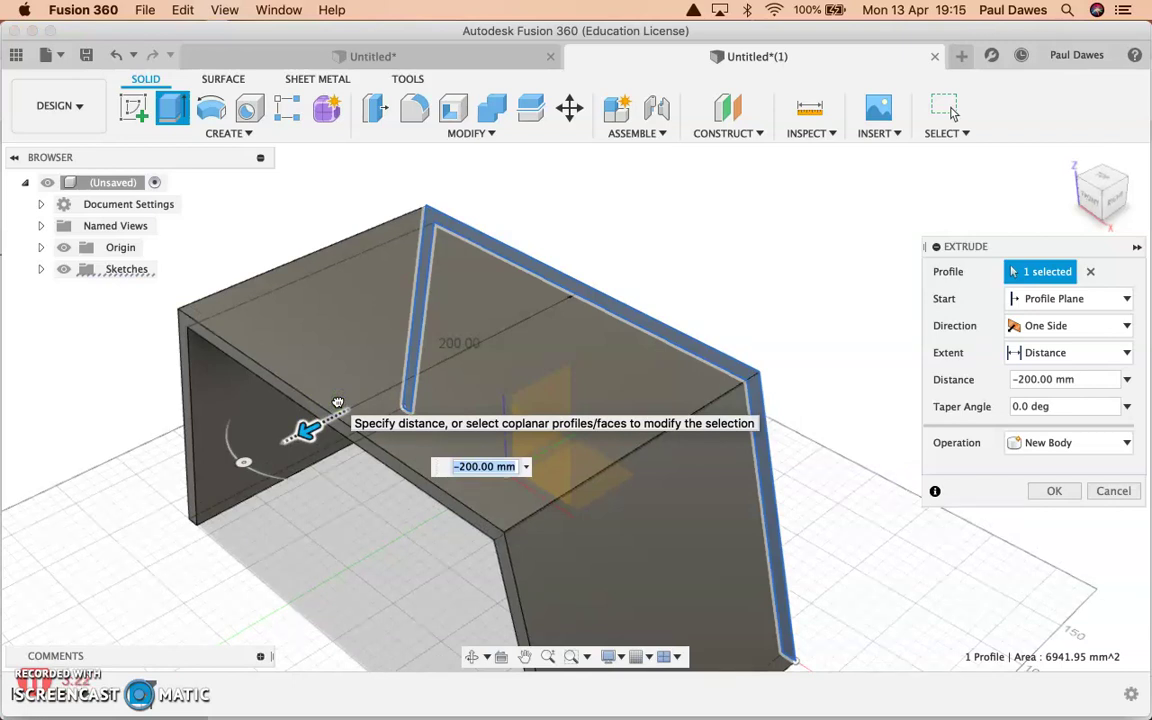
key("Return")
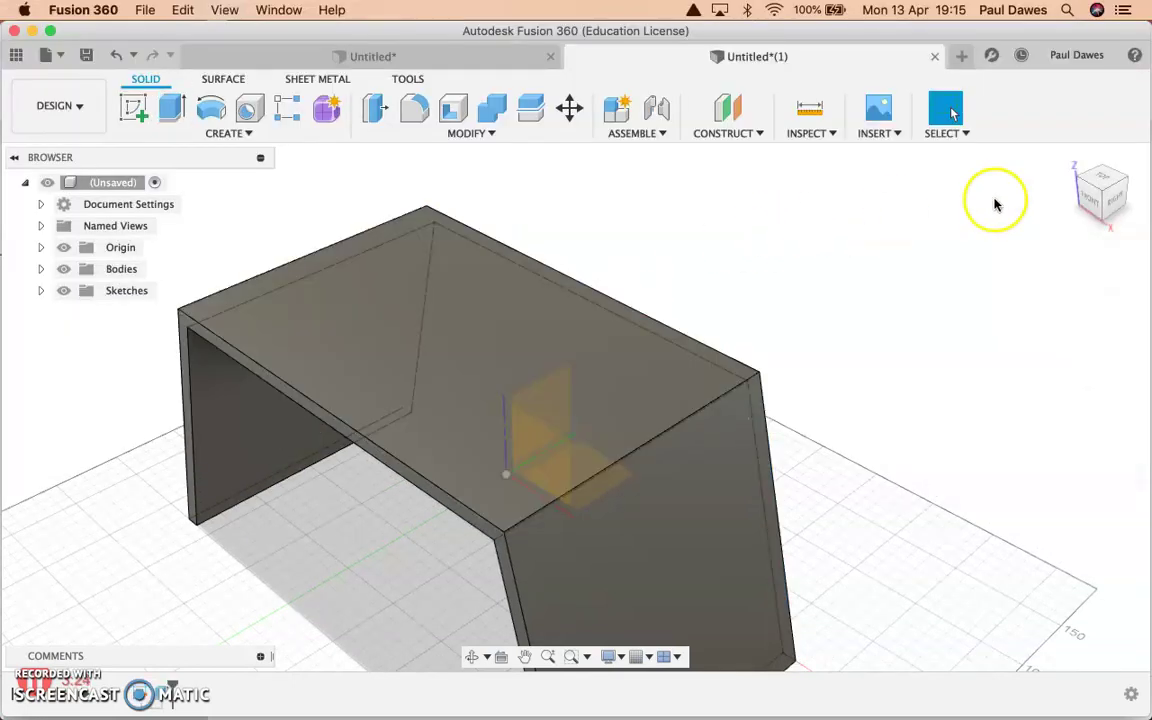
- Compare against the finished organiser design, then reopen the profile sketch from the timeline
left_click(1063, 161)
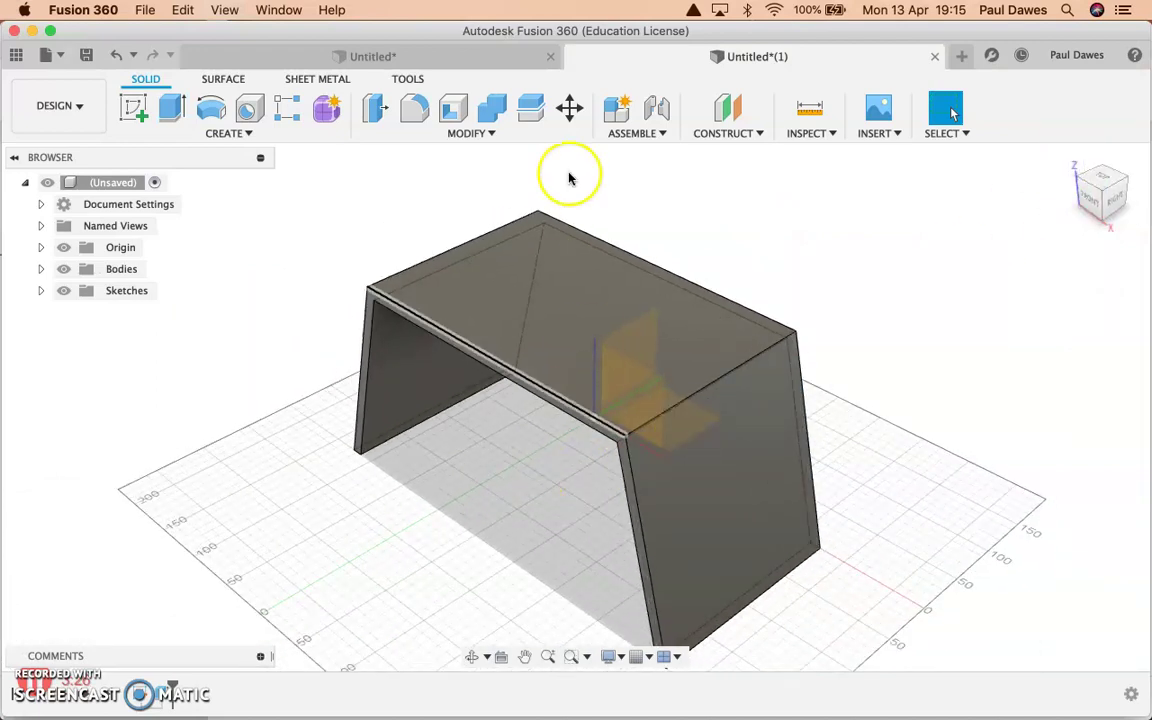
left_click(504, 57)
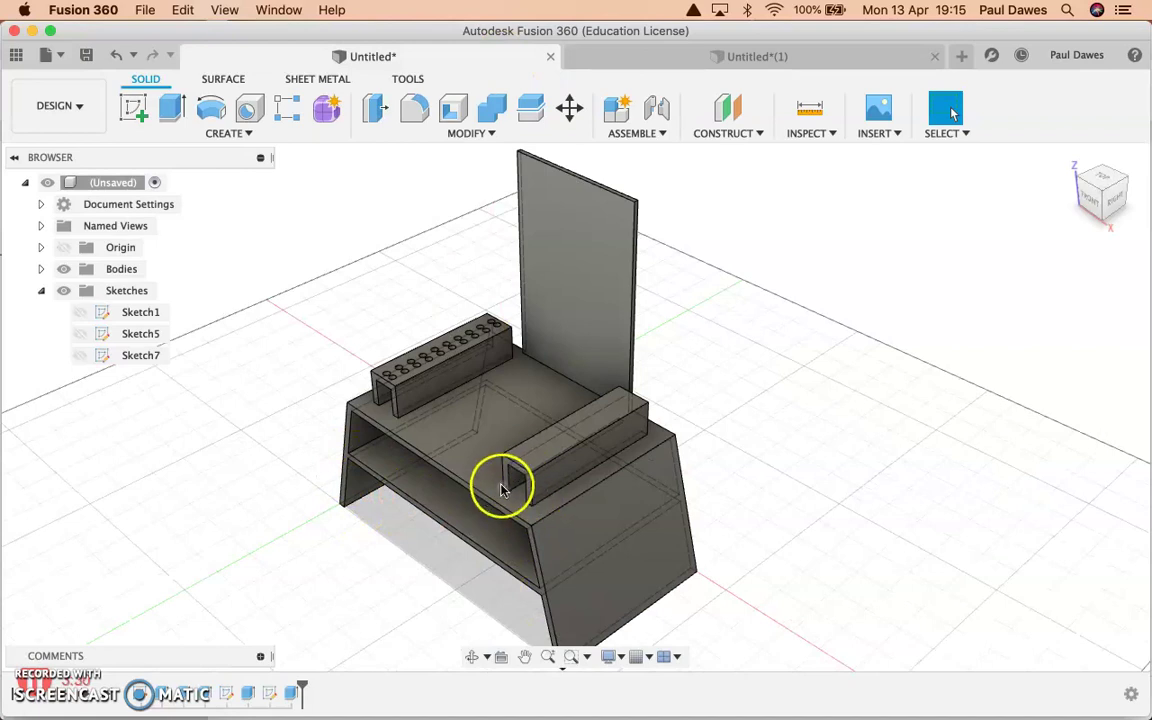
left_click(638, 55)
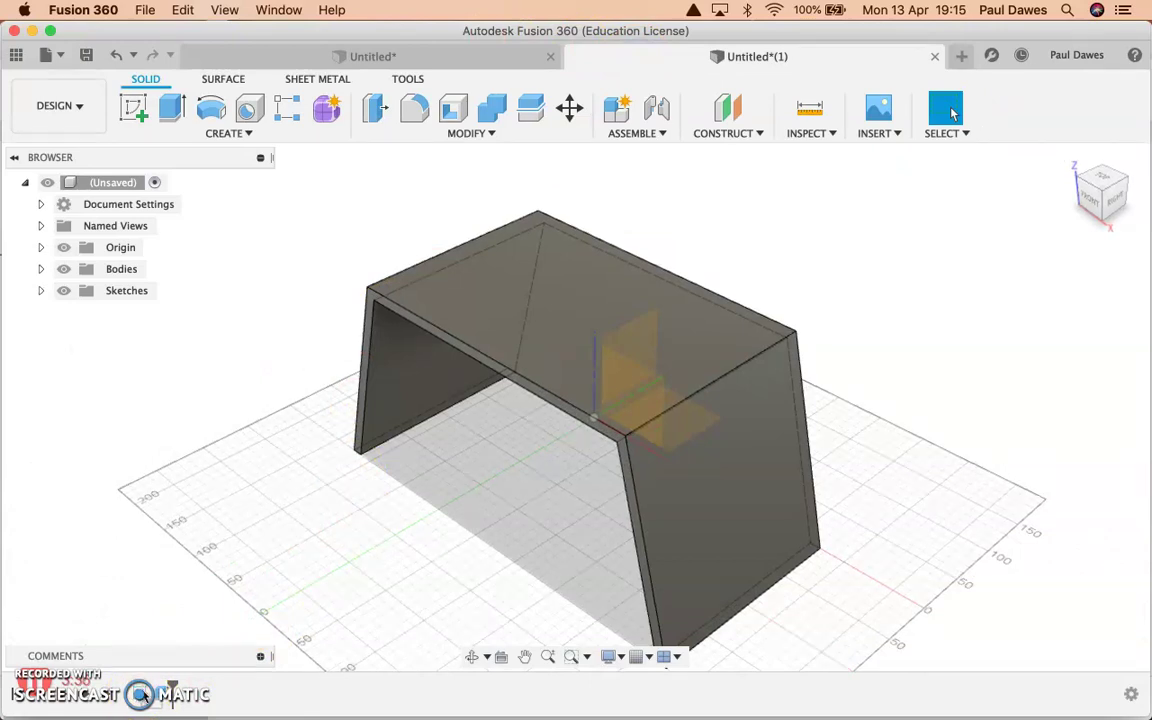
left_click(141, 688)
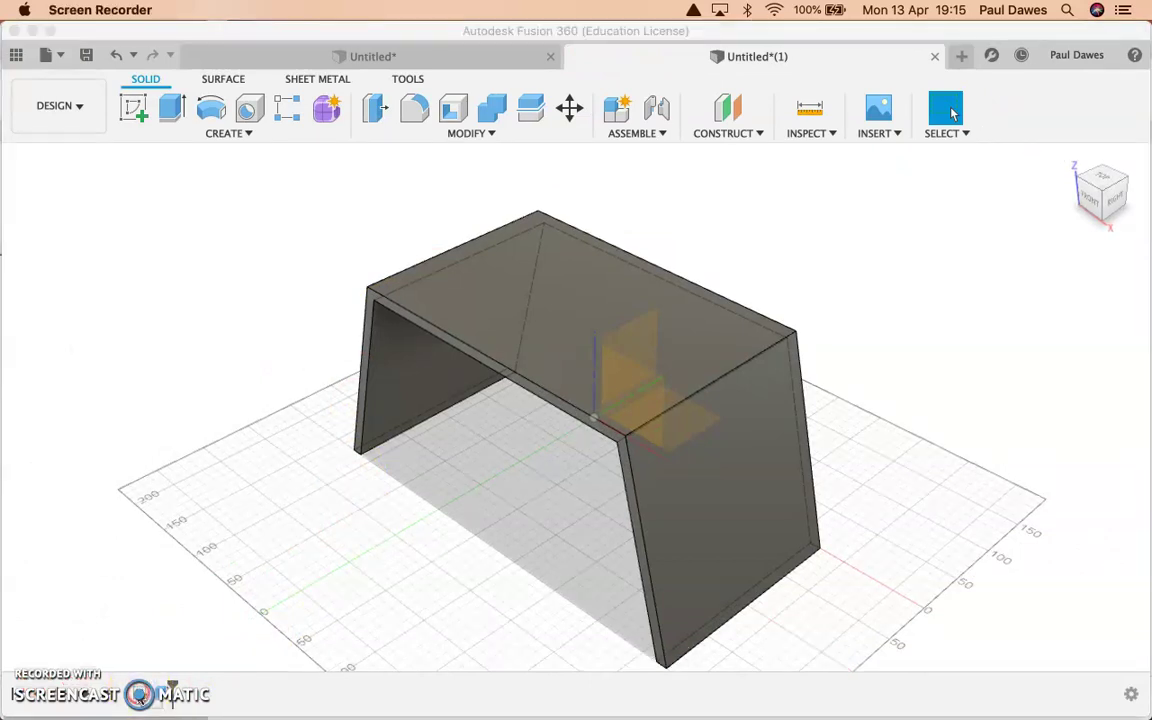
left_click(291, 686)
left_click(406, 682)
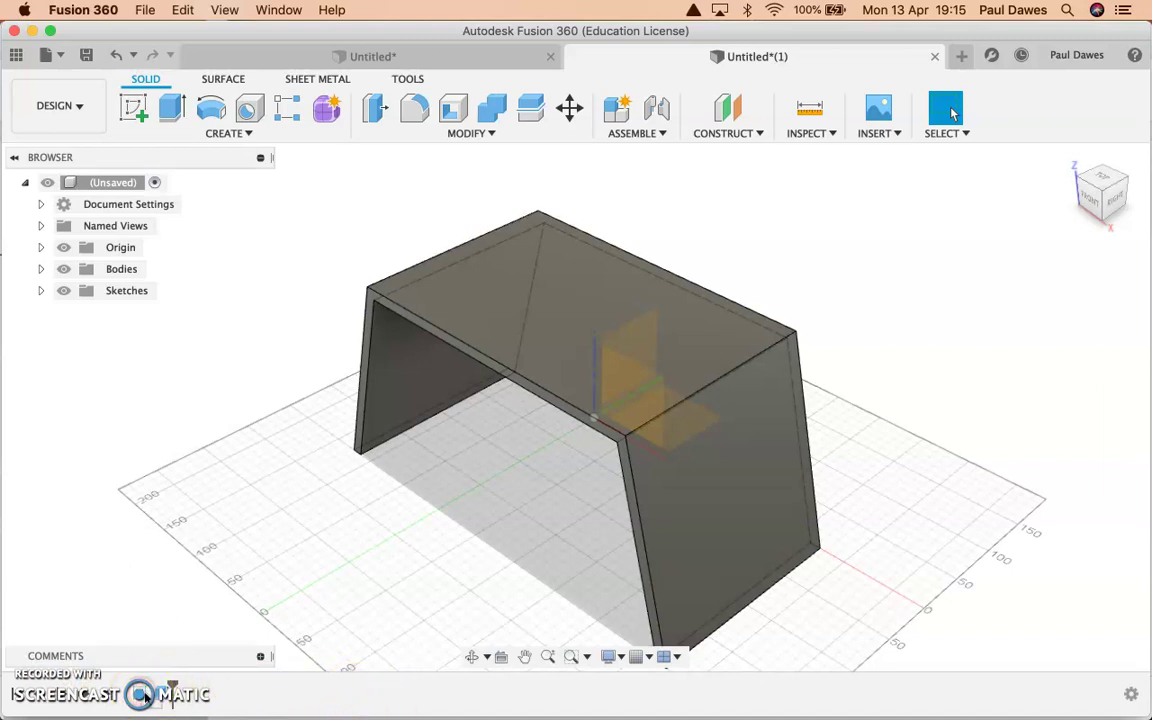
left_click(141, 695)
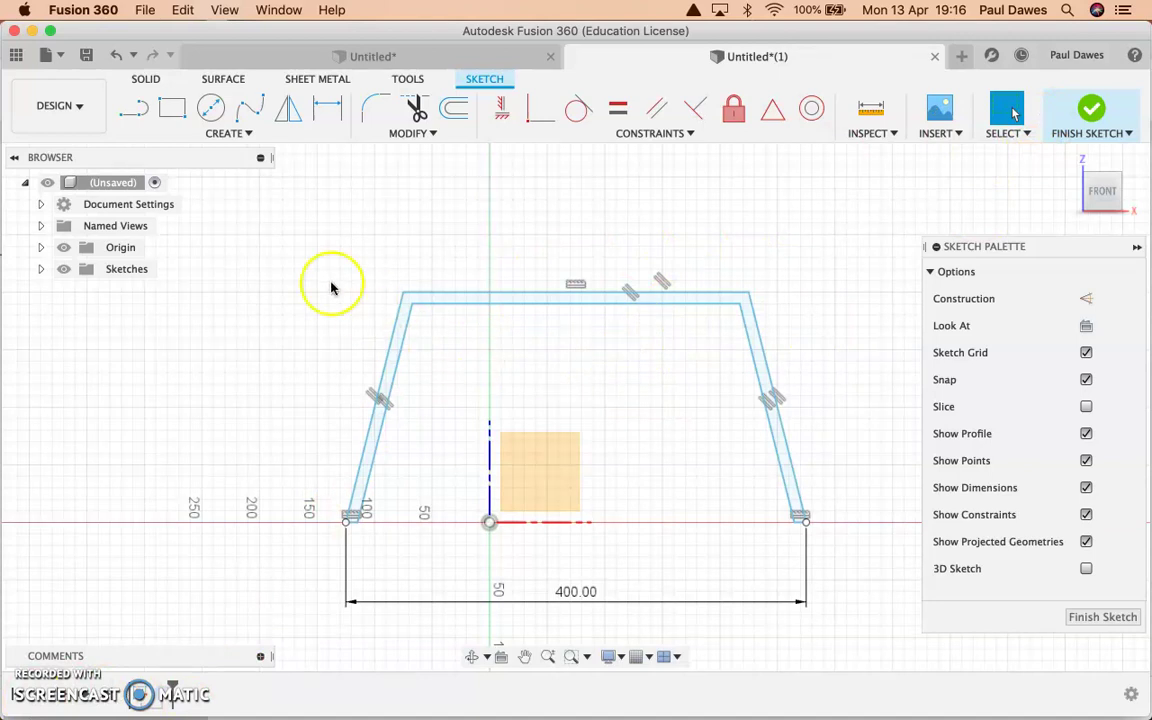
- Draw a 10 mm high shelf rectangle spanning between the slanted legs
left_click(172, 110)
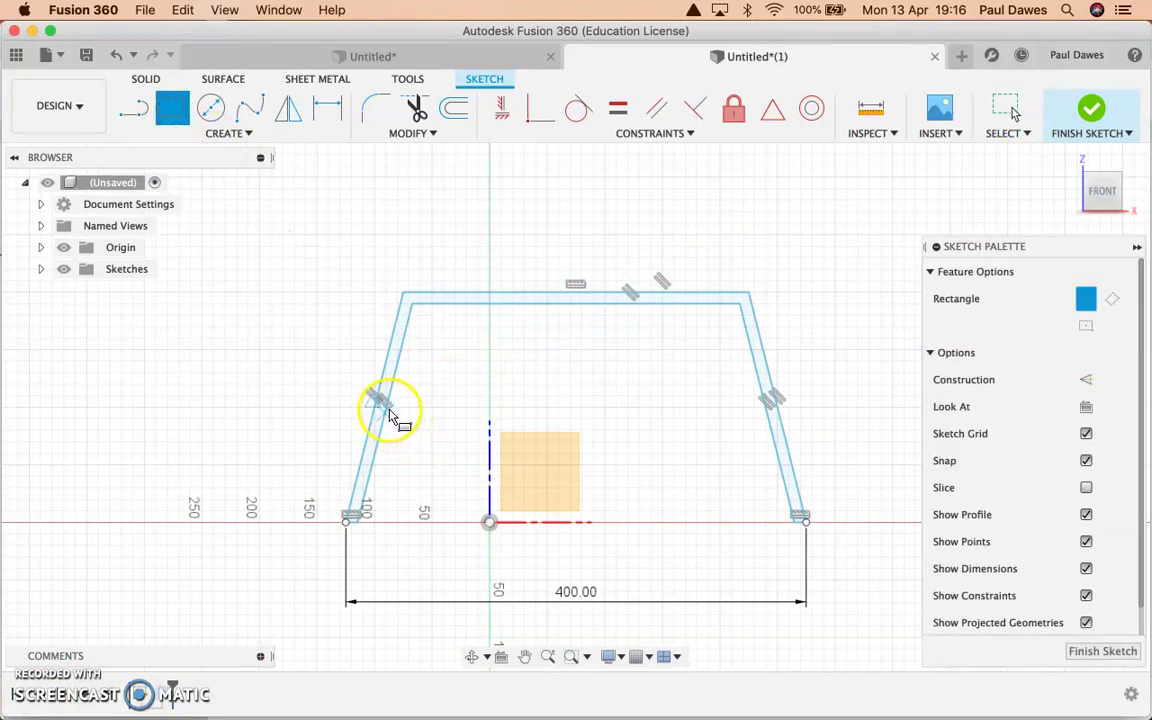
scroll(390, 415, "up", 3)
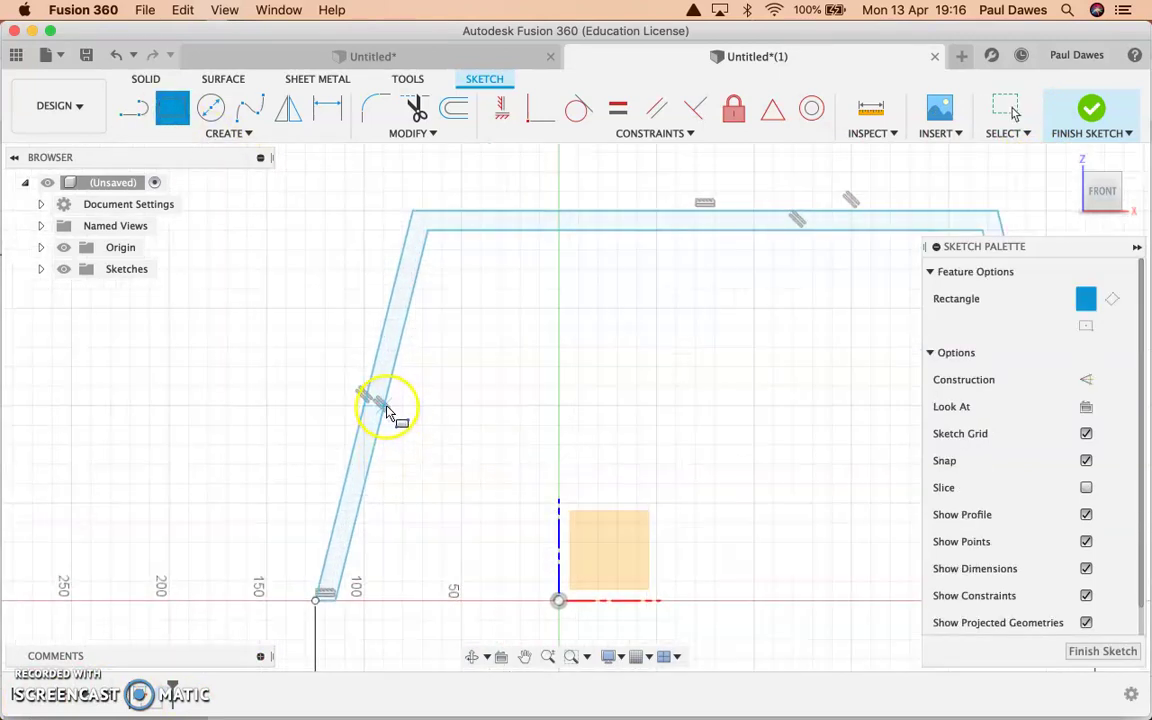
left_click(388, 410)
scroll(509, 406, "down", 2)
scroll(627, 411, "down", 2)
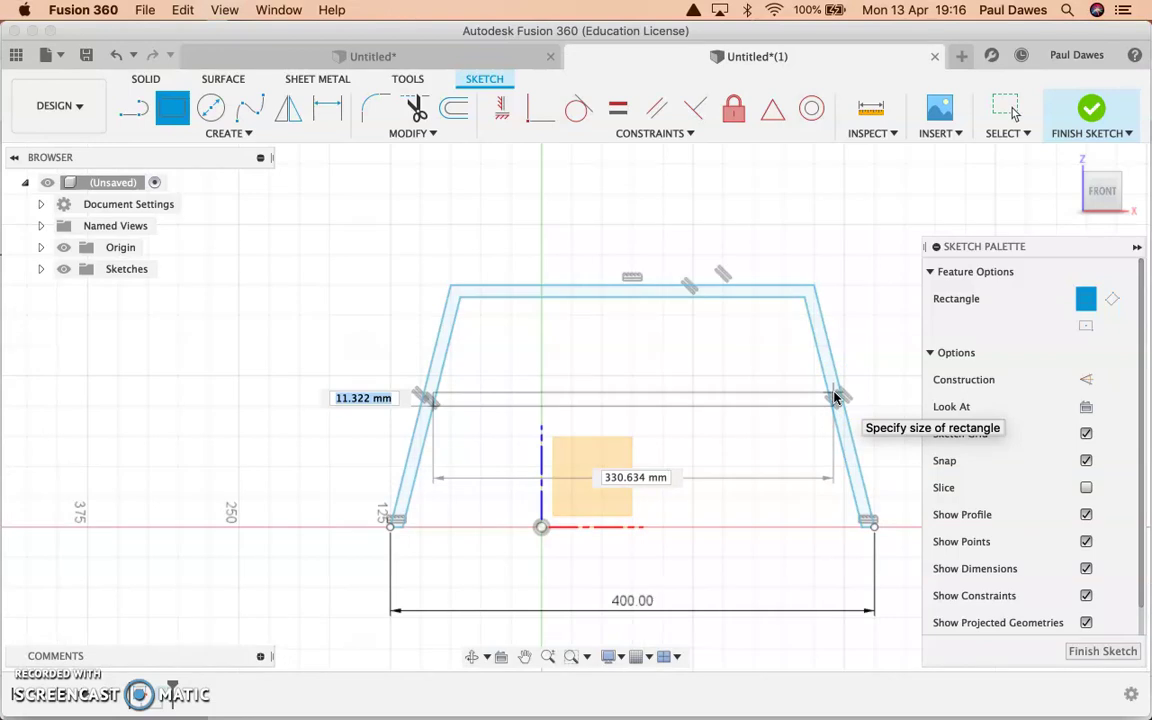
key("Tab")
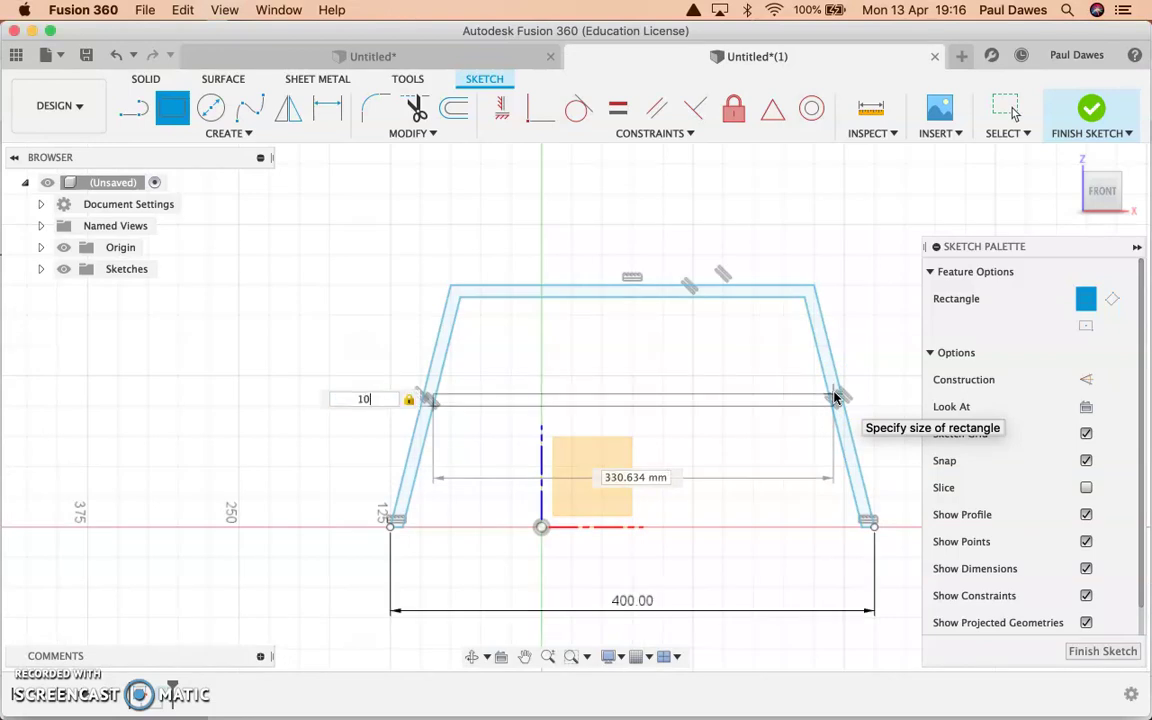
key("Return")
left_click(586, 463)
scroll(463, 413, "up", 3)
scroll(463, 413, "up", 3)
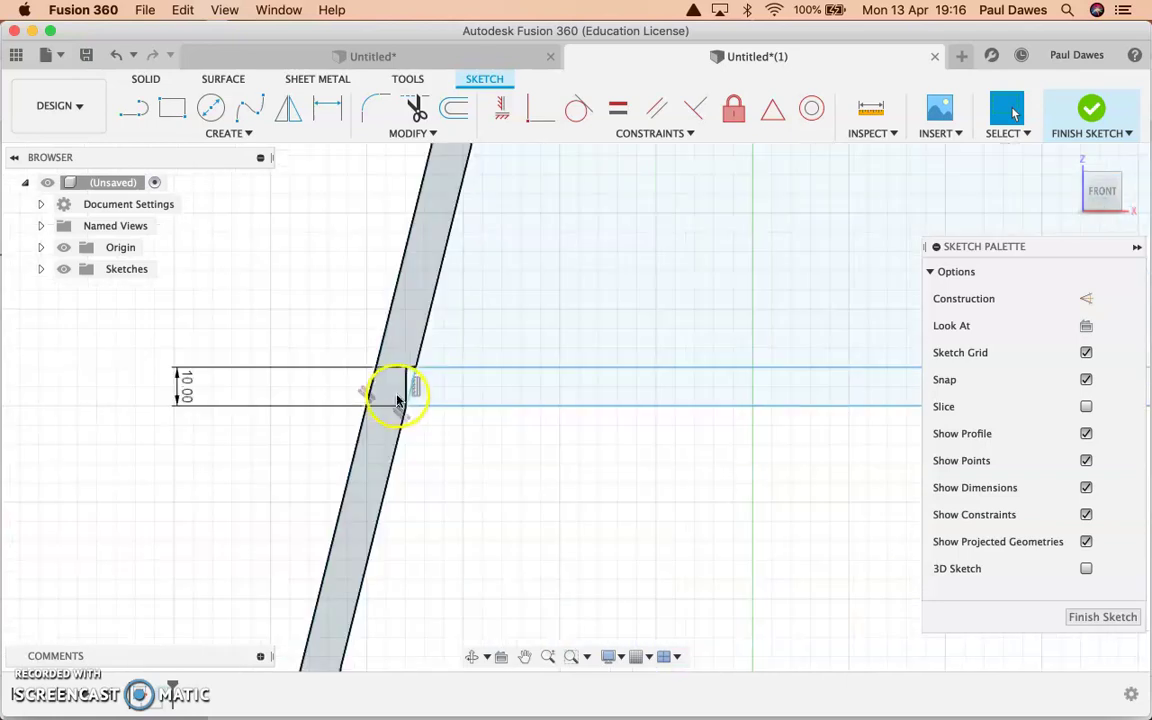
- Trim the overlapping line segments at the shelf edges and inside the shelf band
key("t")
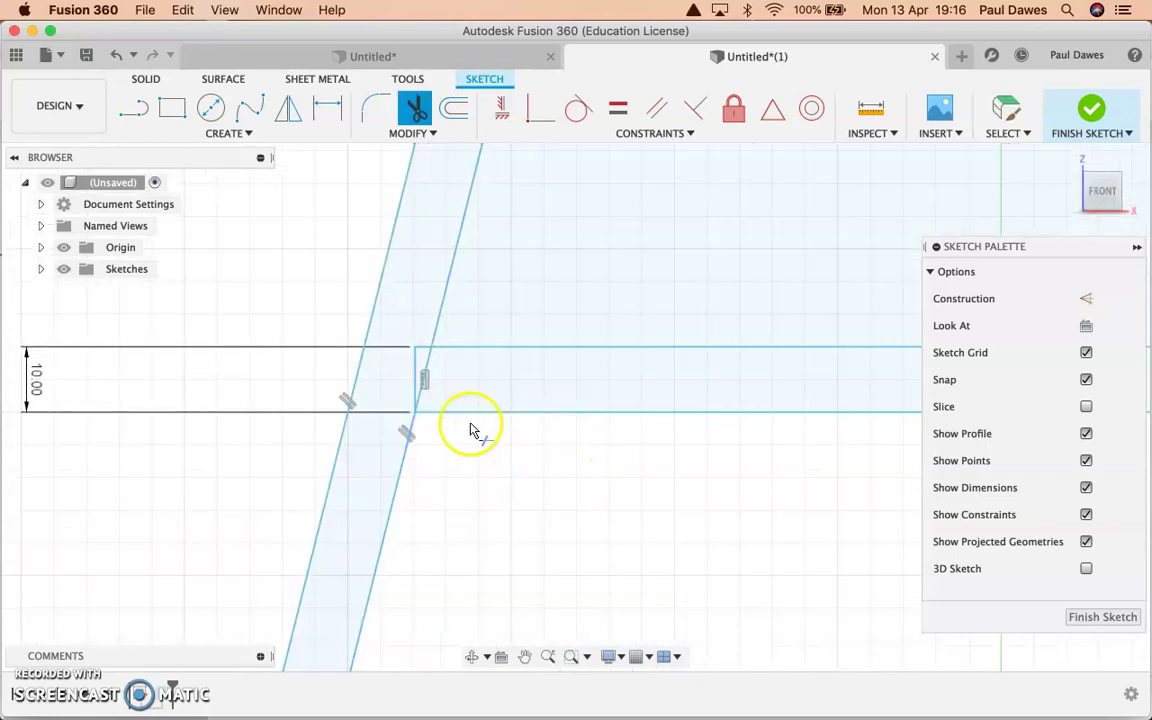
left_click(424, 366)
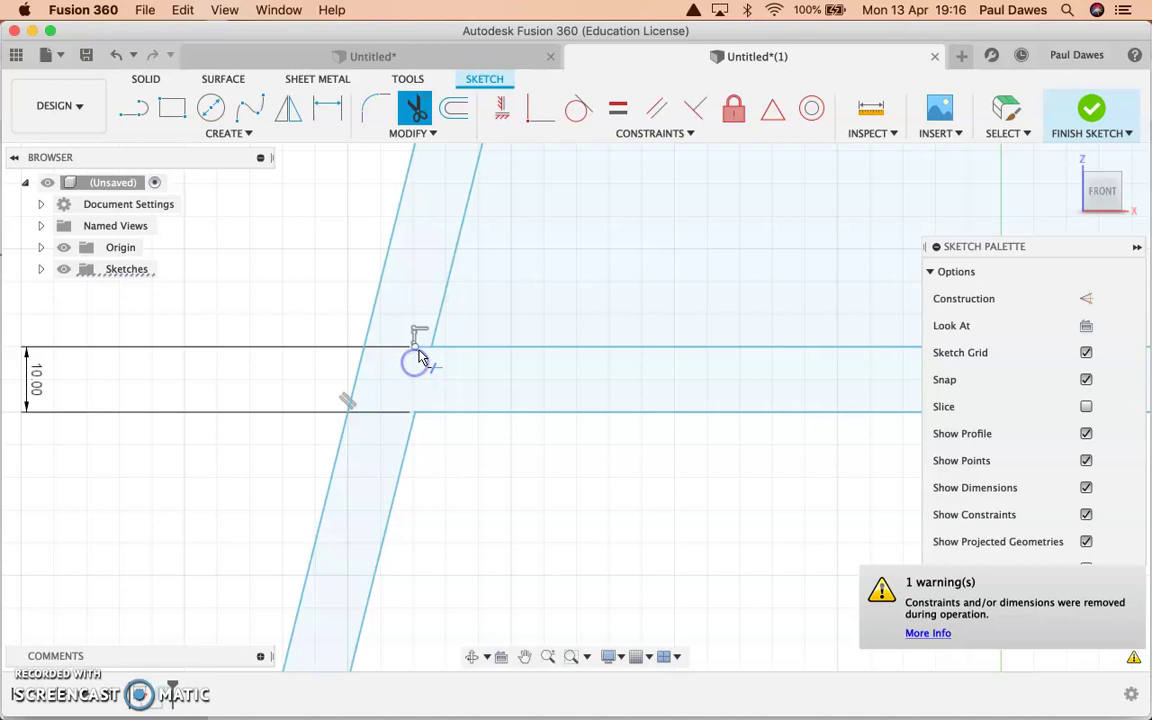
middle_click_drag(442, 398, 368, 448)
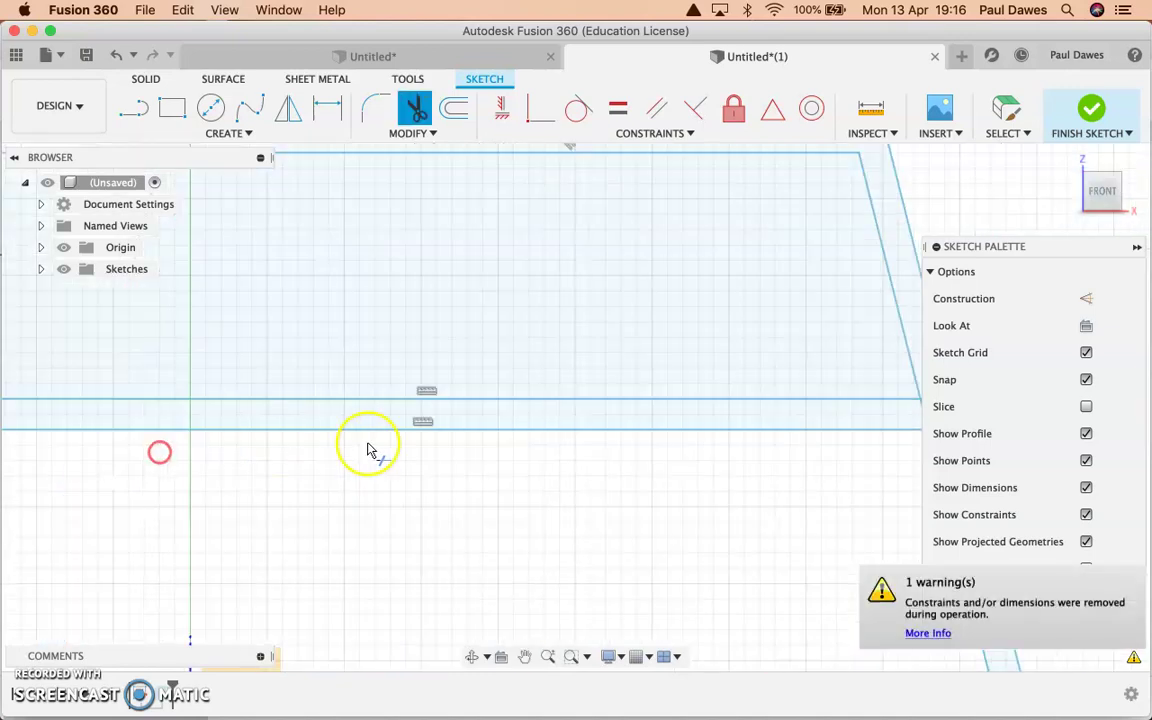
middle_click_drag(637, 450, 406, 442)
left_click(487, 428)
scroll(503, 441, "up", 3)
scroll(505, 448, "up", 3)
scroll(496, 442, "up", 2)
scroll(452, 447, "down", 1)
scroll(454, 449, "down", 2)
scroll(456, 451, "down", 2)
scroll(457, 453, "down", 2)
scroll(400, 430, "down", 3)
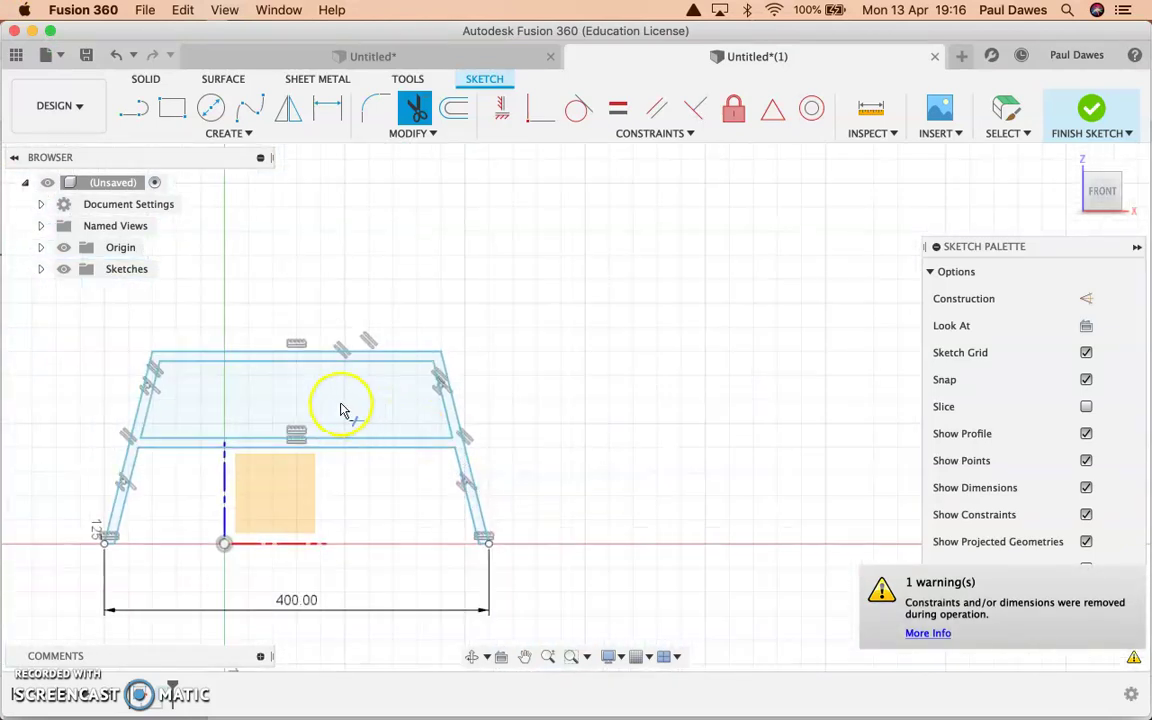
middle_click_drag(347, 406, 514, 411)
scroll(378, 380, "up", 3)
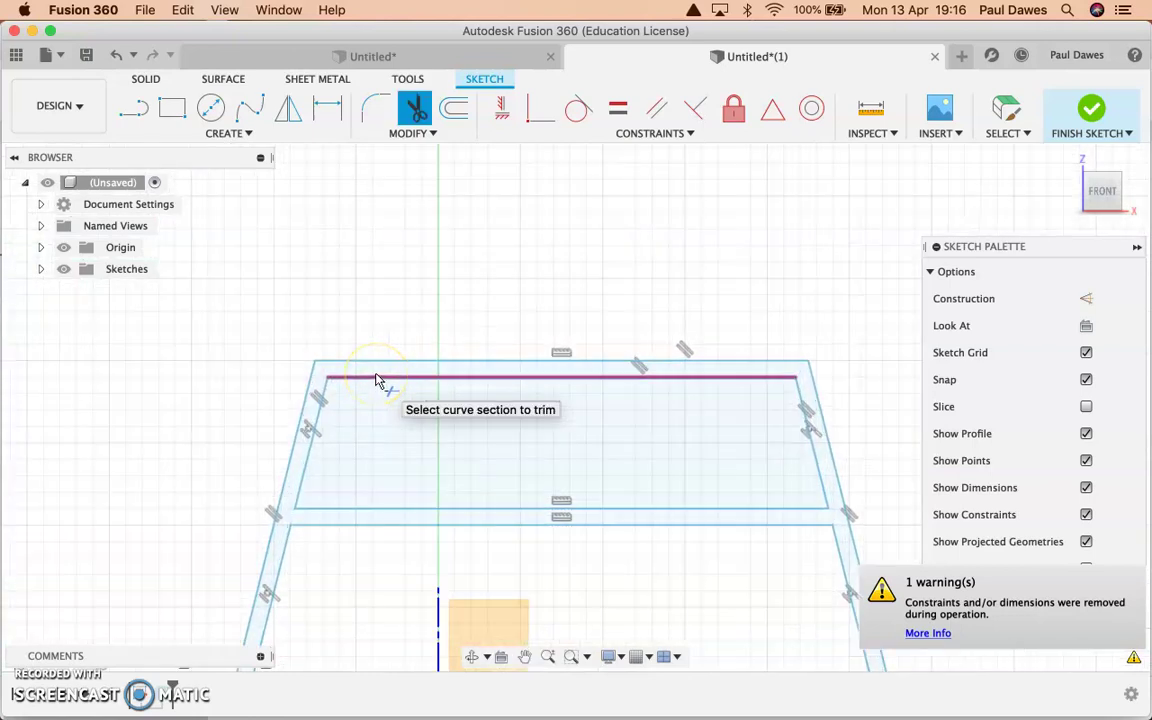
- Trim the band's top line, then draw two 50 mm squares on the desktop
left_click(368, 379)
left_click(170, 110)
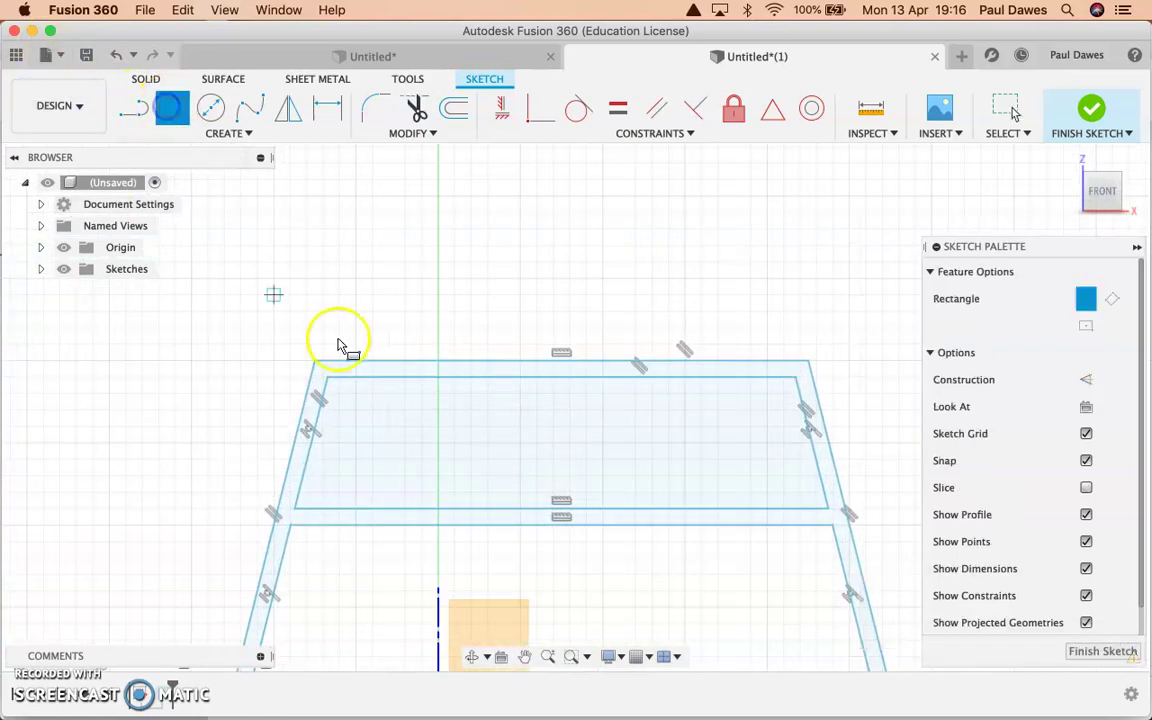
left_click_drag(352, 360, 438, 278)
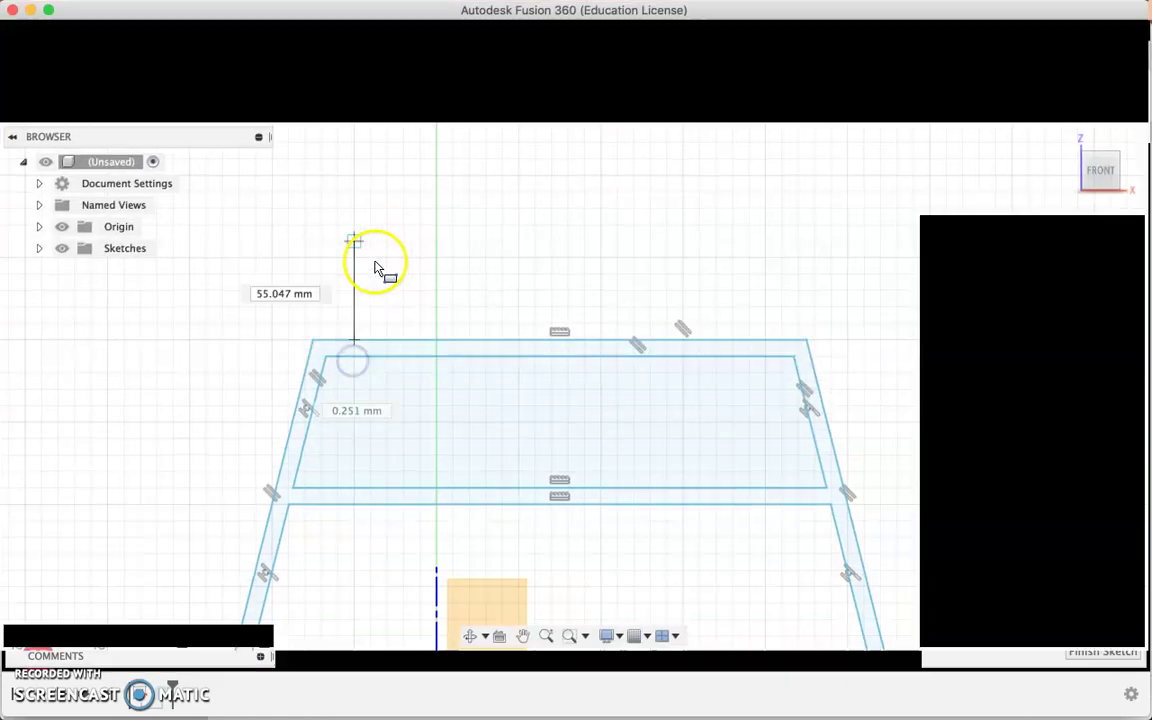
left_click(438, 278)
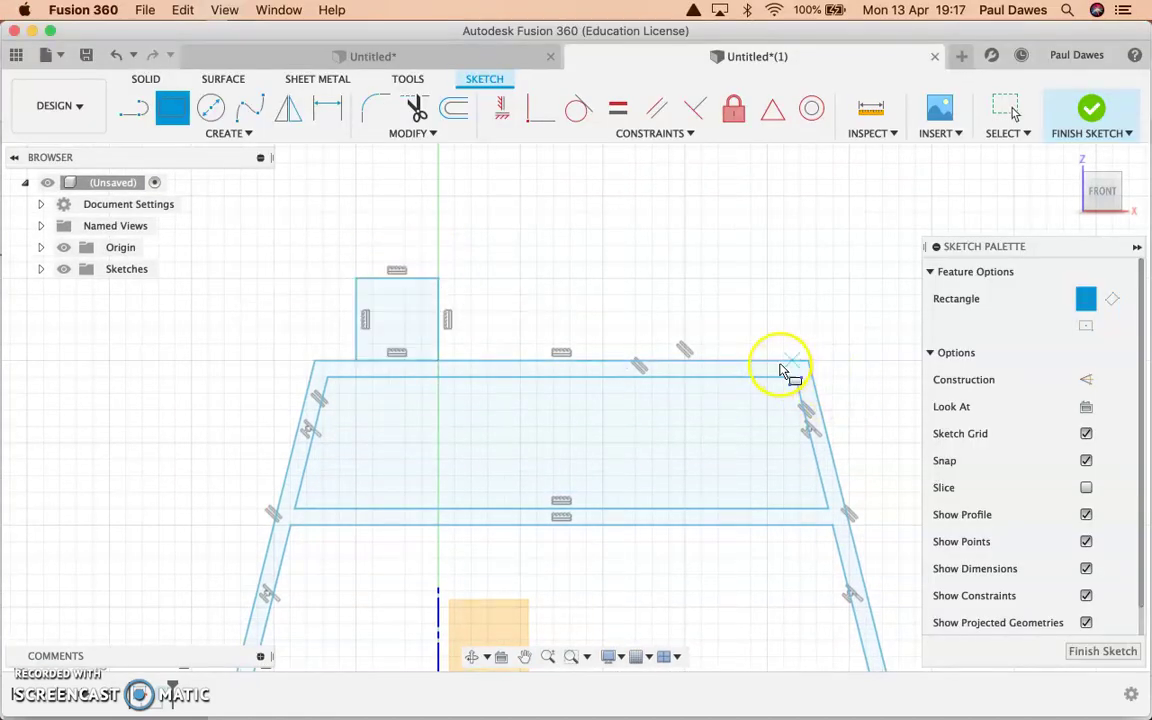
left_click(767, 360)
left_click(684, 279)
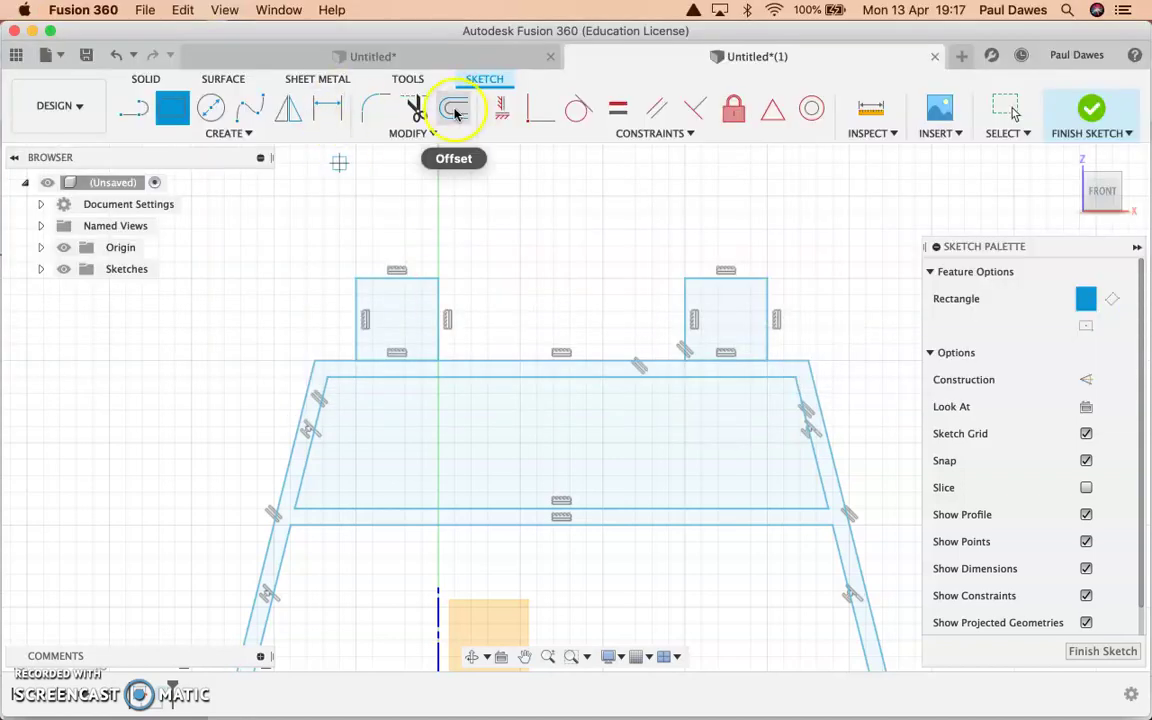
- Offset each of the two squares 10 mm inward
left_click(455, 112)
left_click(387, 278)
type("10")
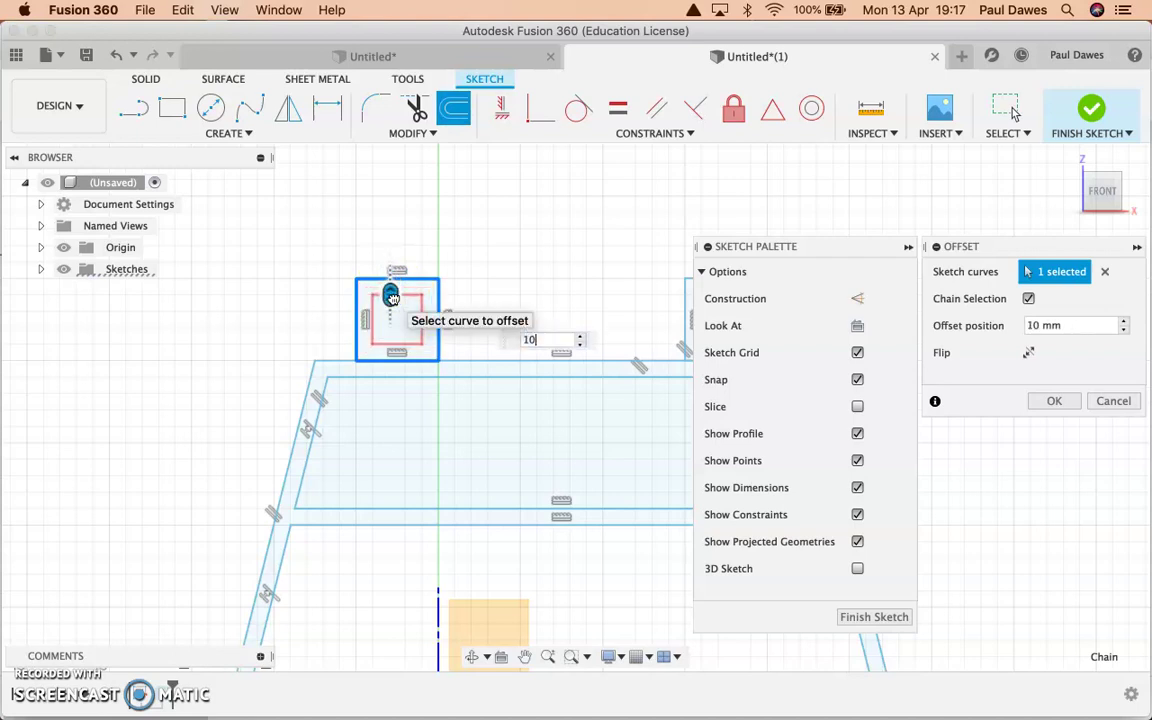
key("Return")
left_click(455, 108)
left_click(688, 283)
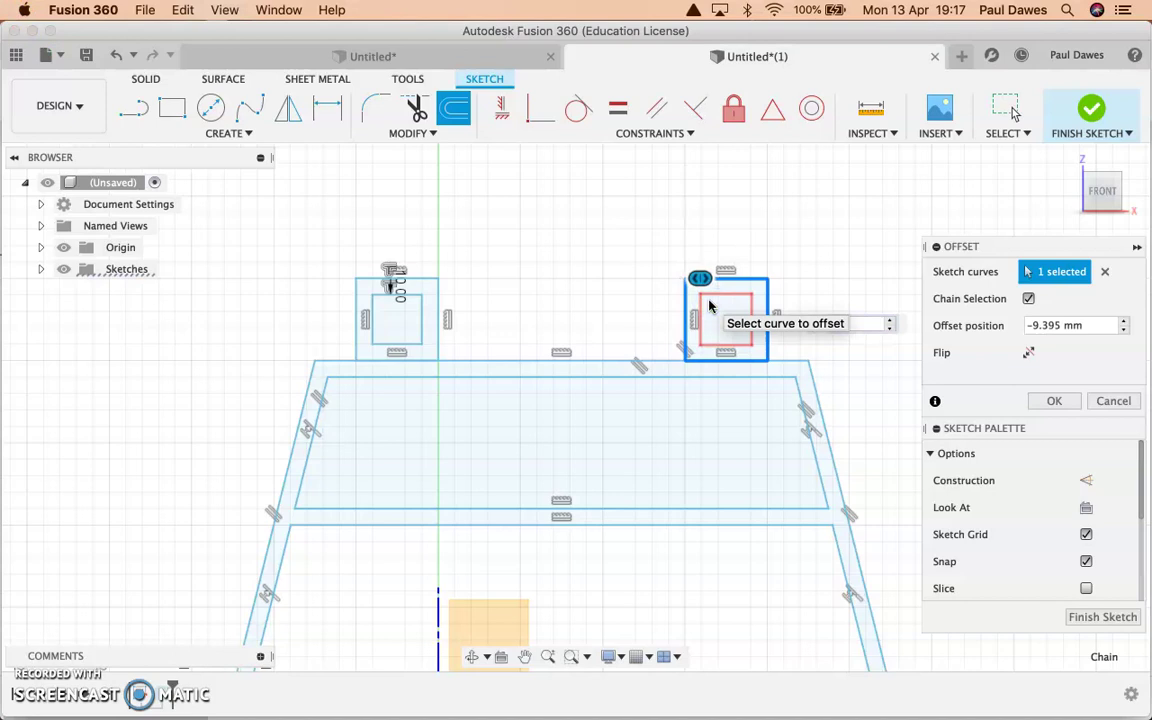
type("10")
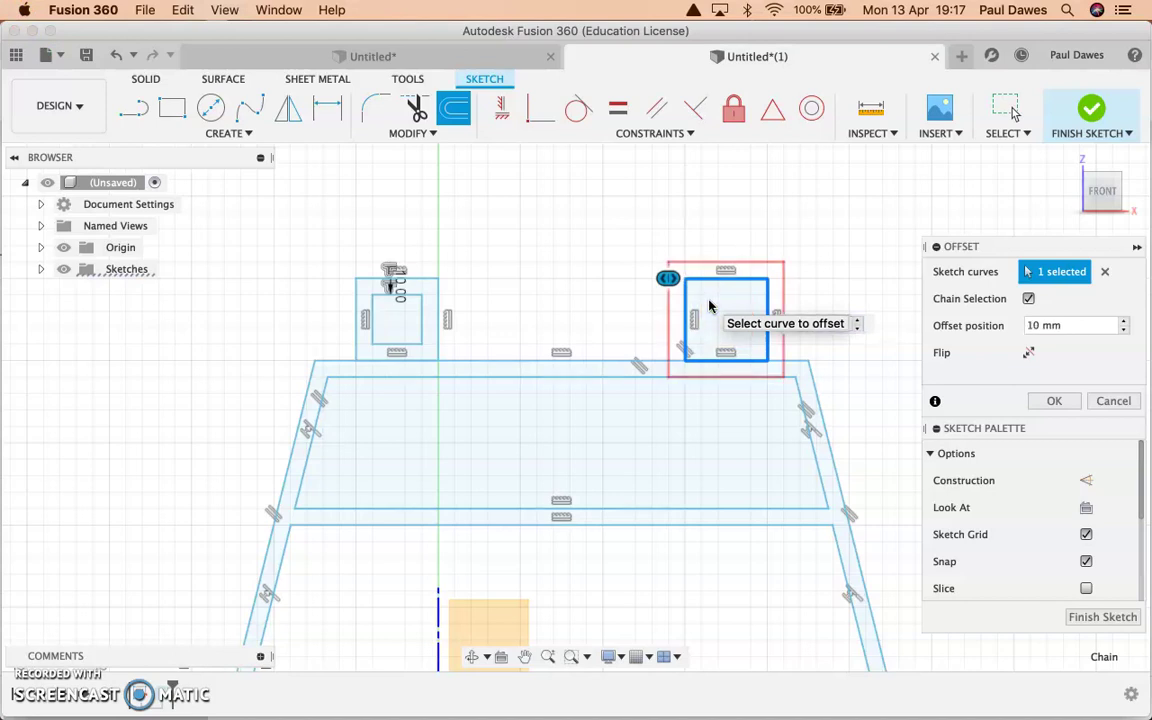
key("Return")
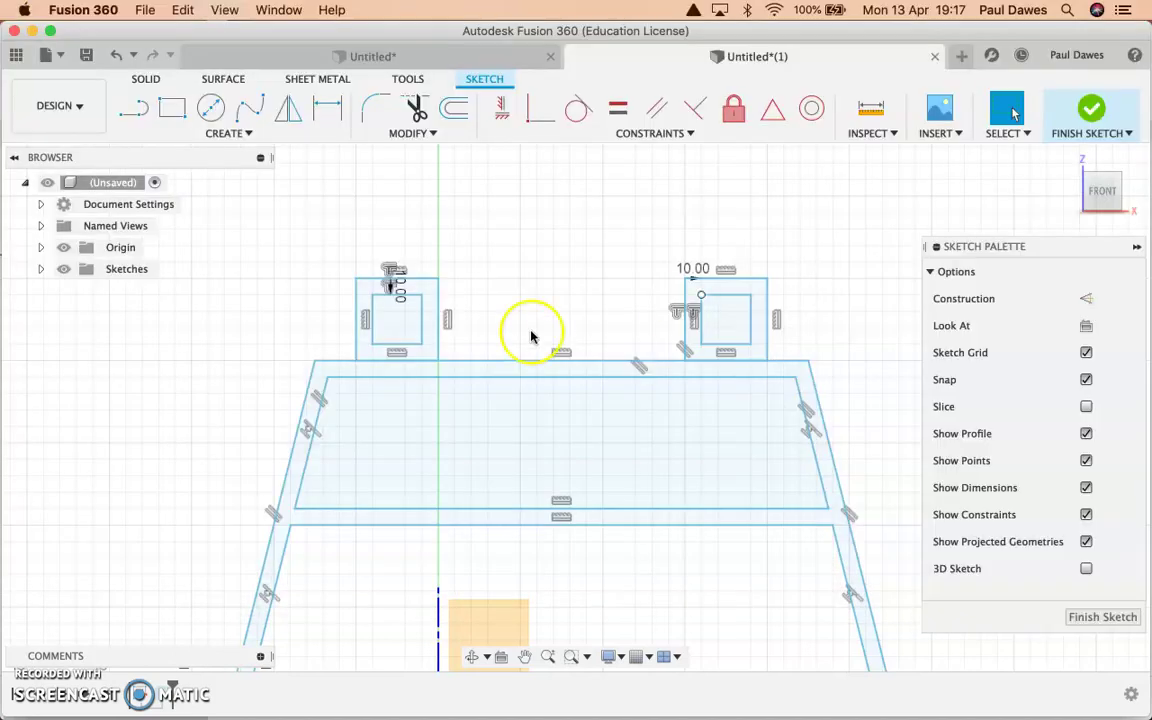
- Draw lines down from the inner square's bottom corners to the outer bottom edge
left_click(133, 108)
scroll(303, 296, "up", 2)
scroll(419, 386, "up", 3)
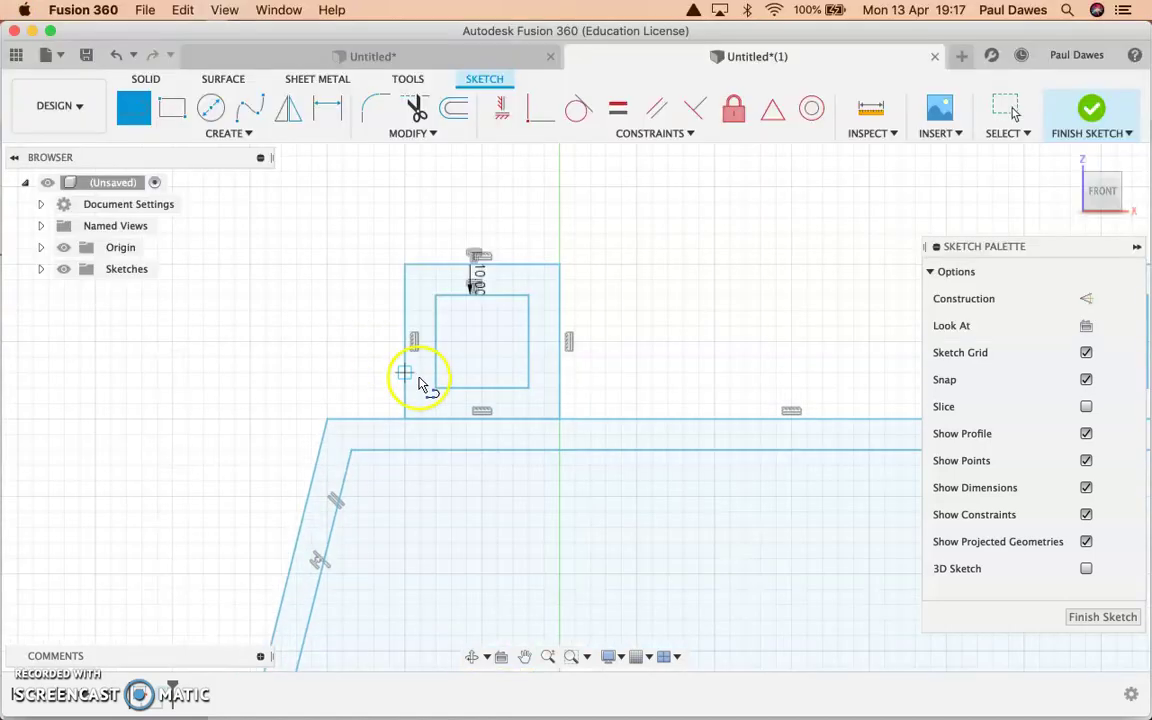
scroll(458, 405, "up", 2)
left_click(447, 396)
double_click(447, 447)
left_click(604, 396)
double_click(604, 447)
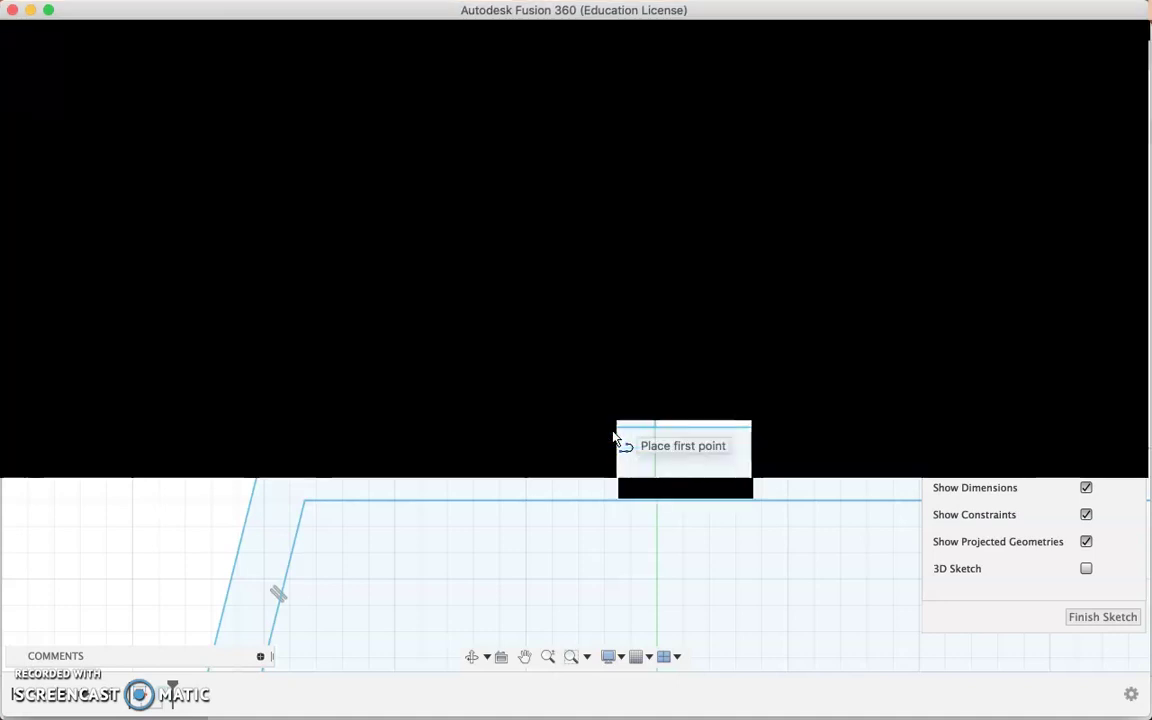
- Trim the inner squares' bottom segments to open them into U-shaped profiles
key("t")
left_click(556, 397)
scroll(700, 378, "down", 2)
scroll(700, 378, "down", 2)
mouse_move(700, 378)
middle_mouse_down()
mouse_move(663, 425)
mouse_move(453, 417)
middle_mouse_up()
scroll(450, 424, "up", 2)
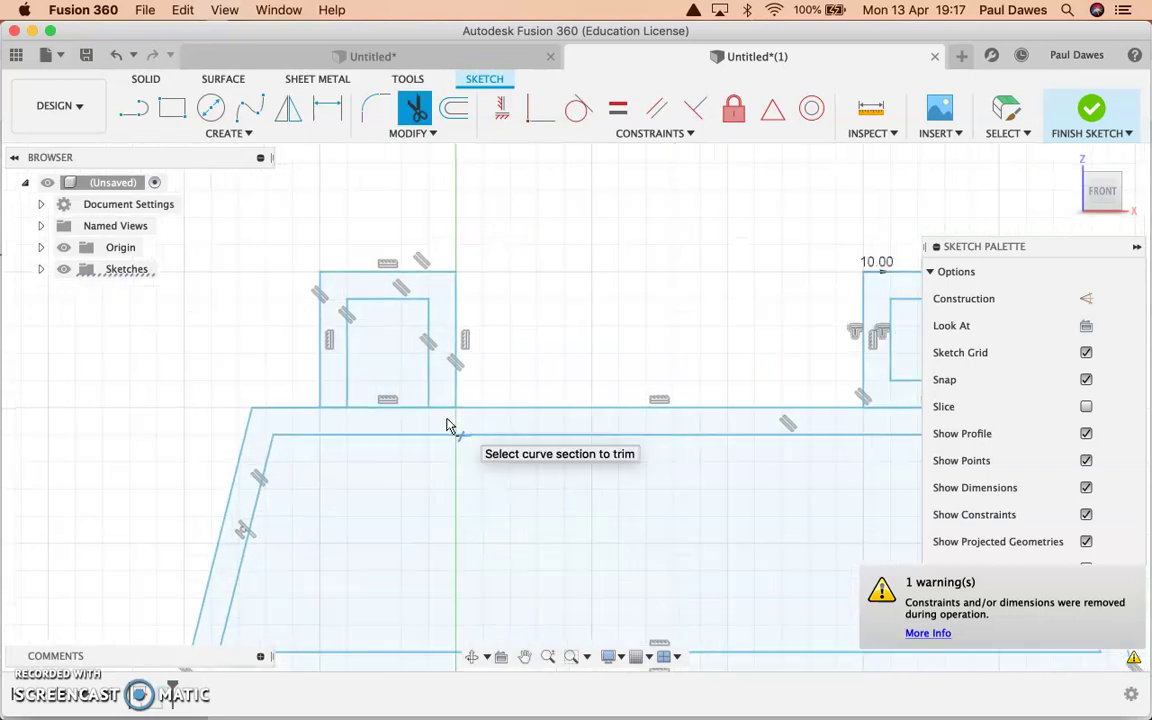
scroll(303, 403, "up", 2)
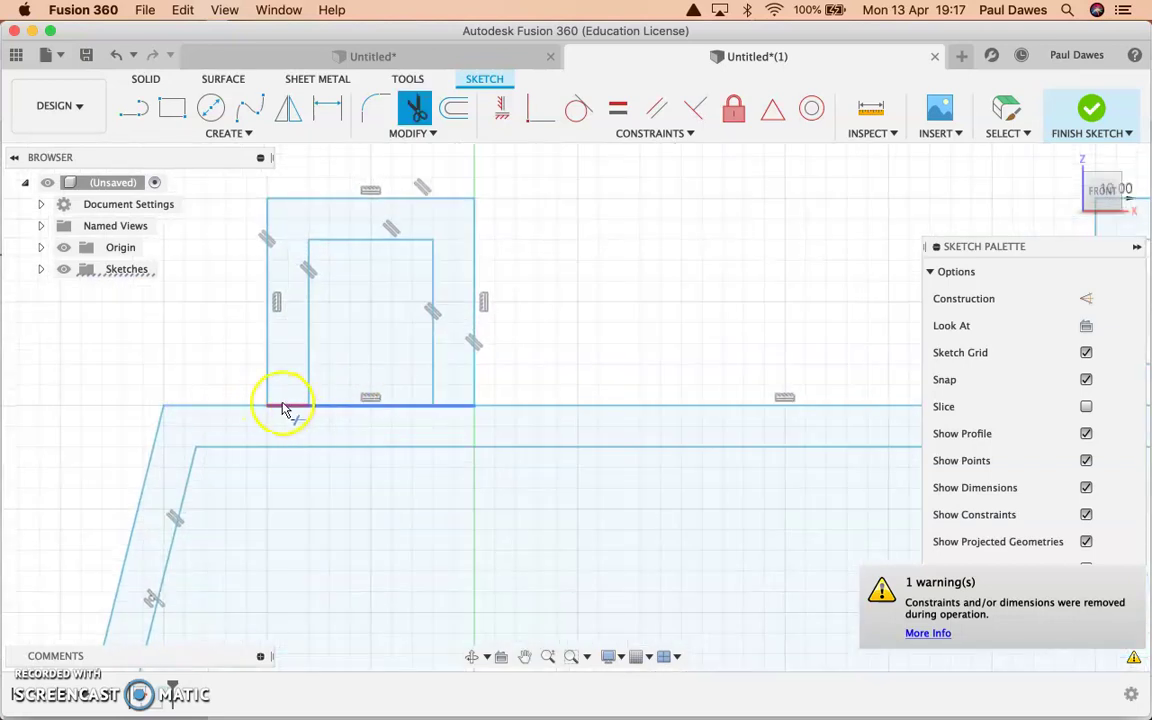
left_click(278, 406)
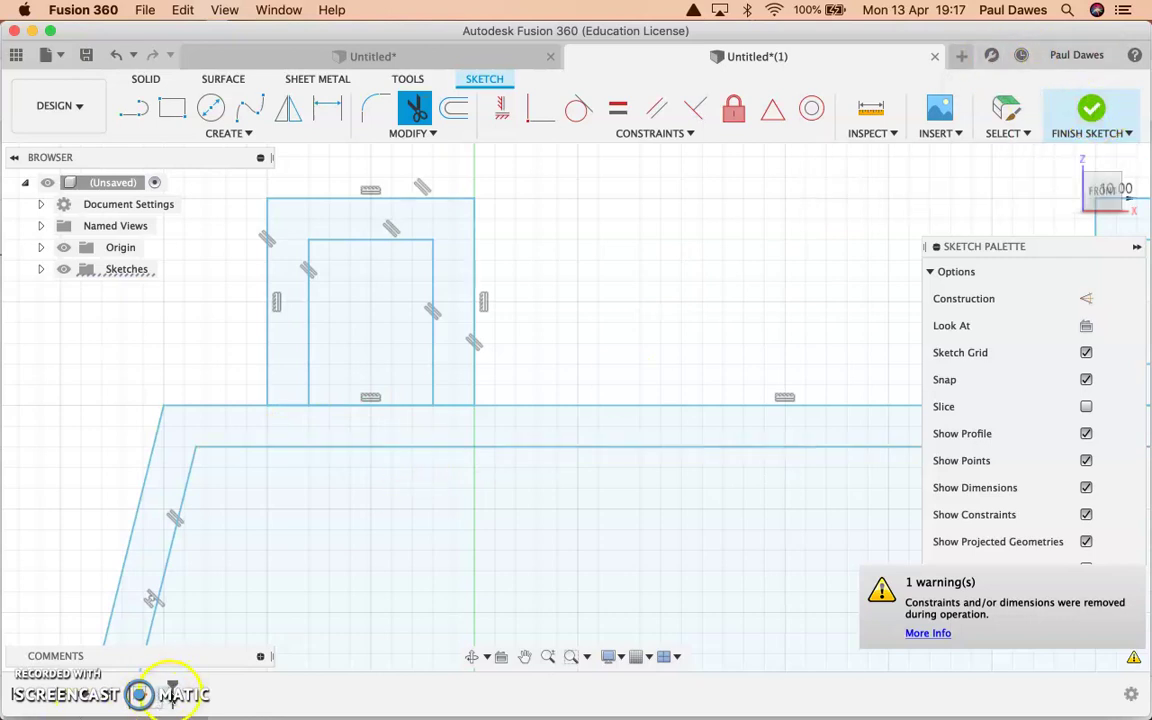
mouse_move(1103, 192)
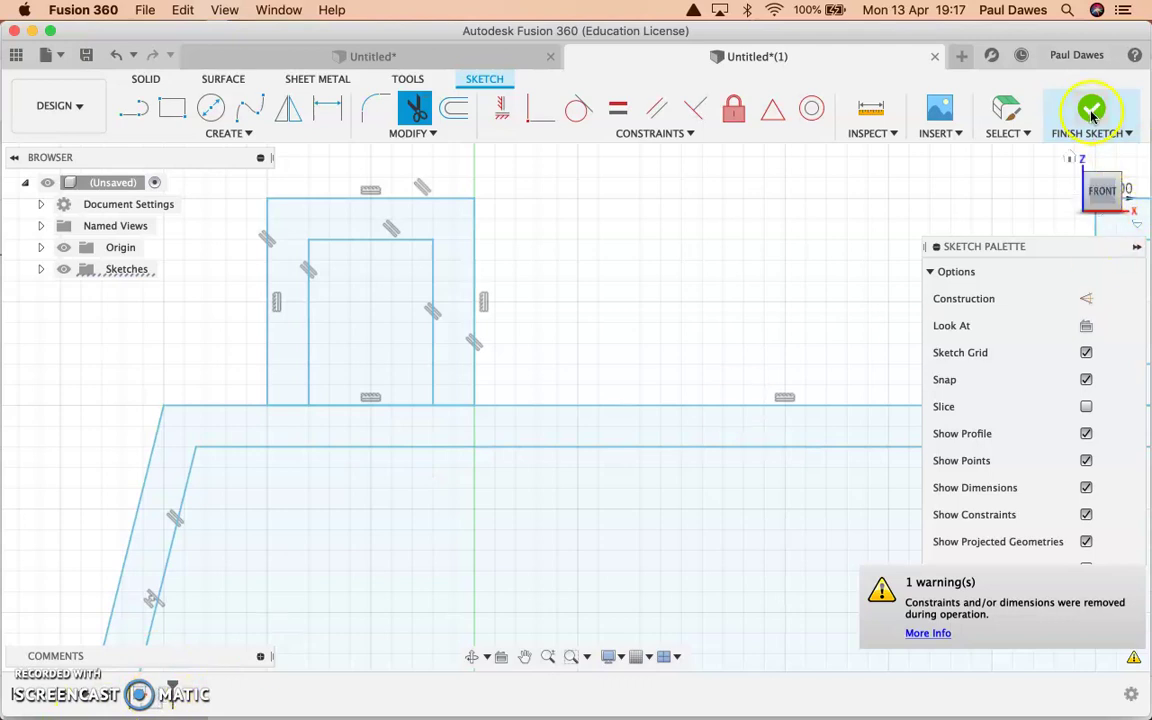
- Finish the sketch and make Sketch1 visible again
left_click(1070, 160)
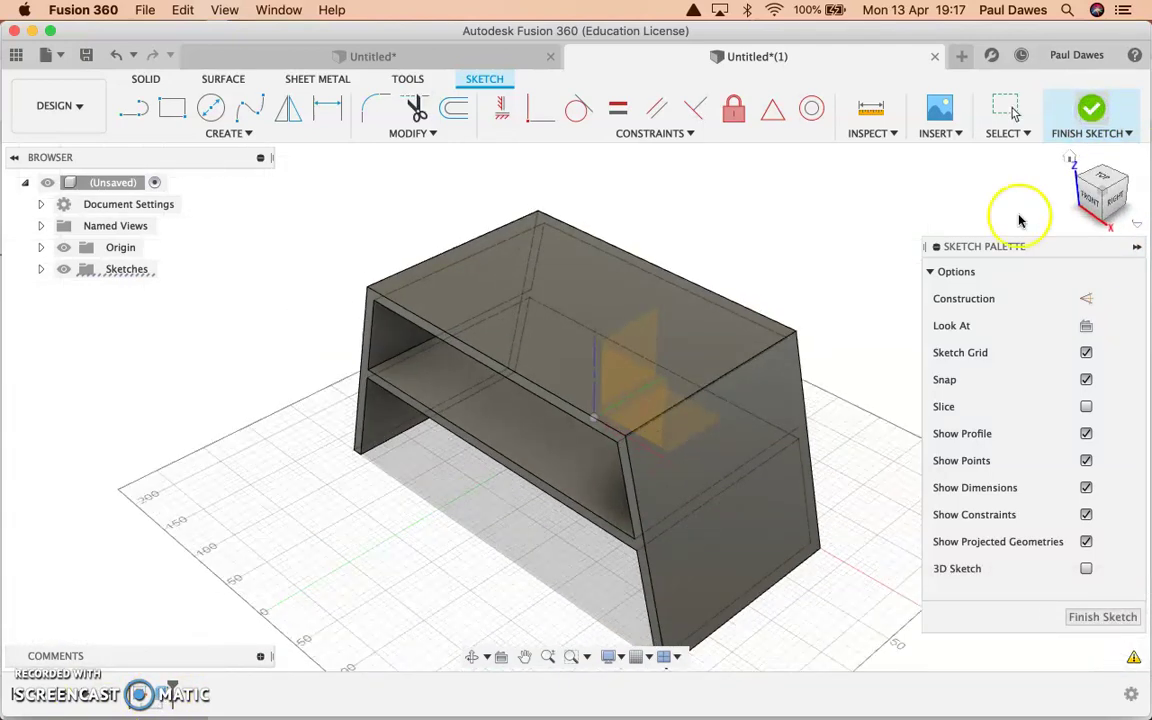
key("Escape")
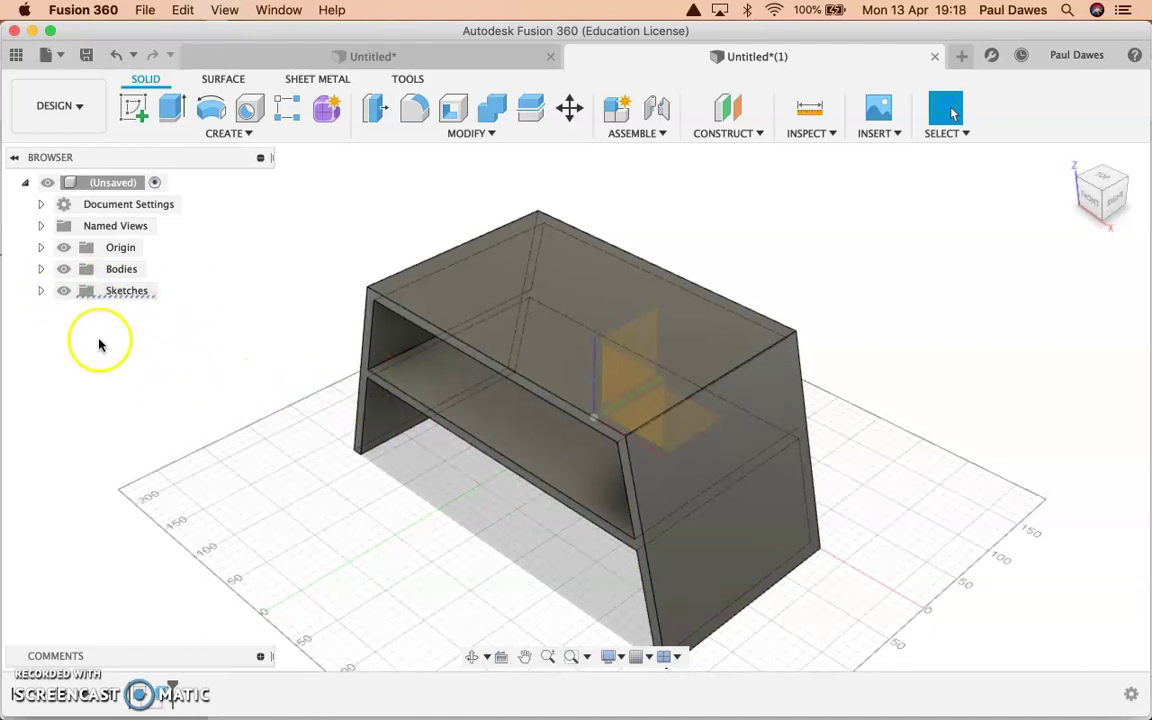
left_click(41, 291)
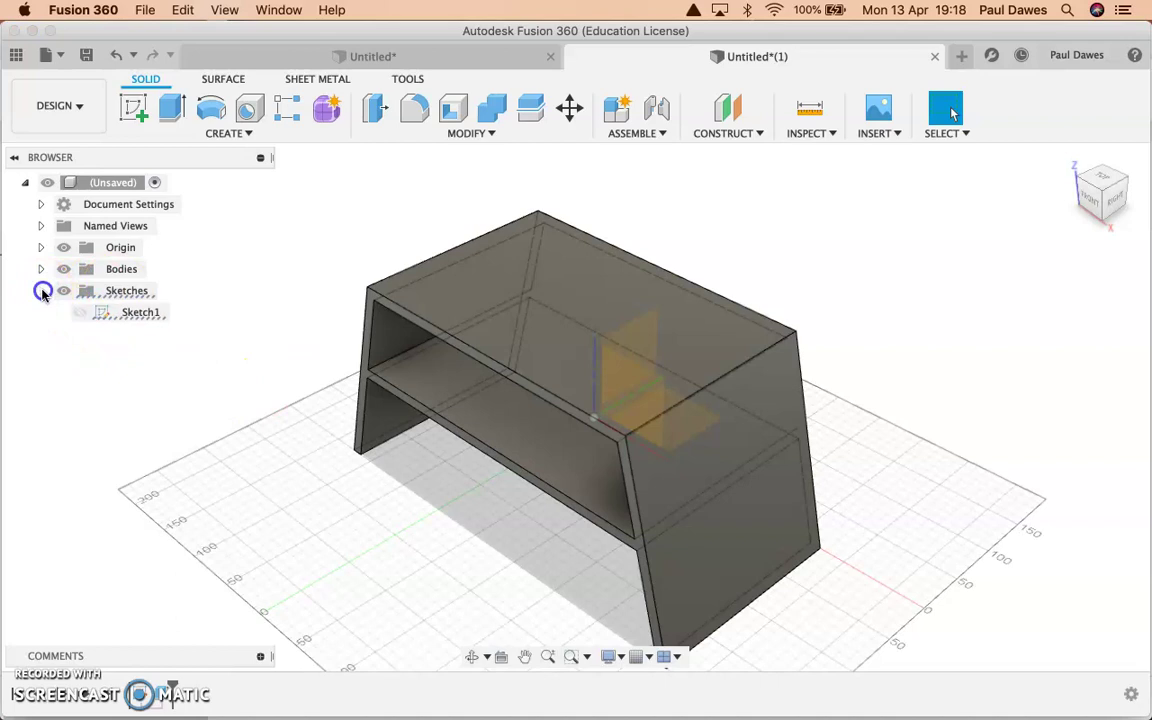
left_click(79, 313)
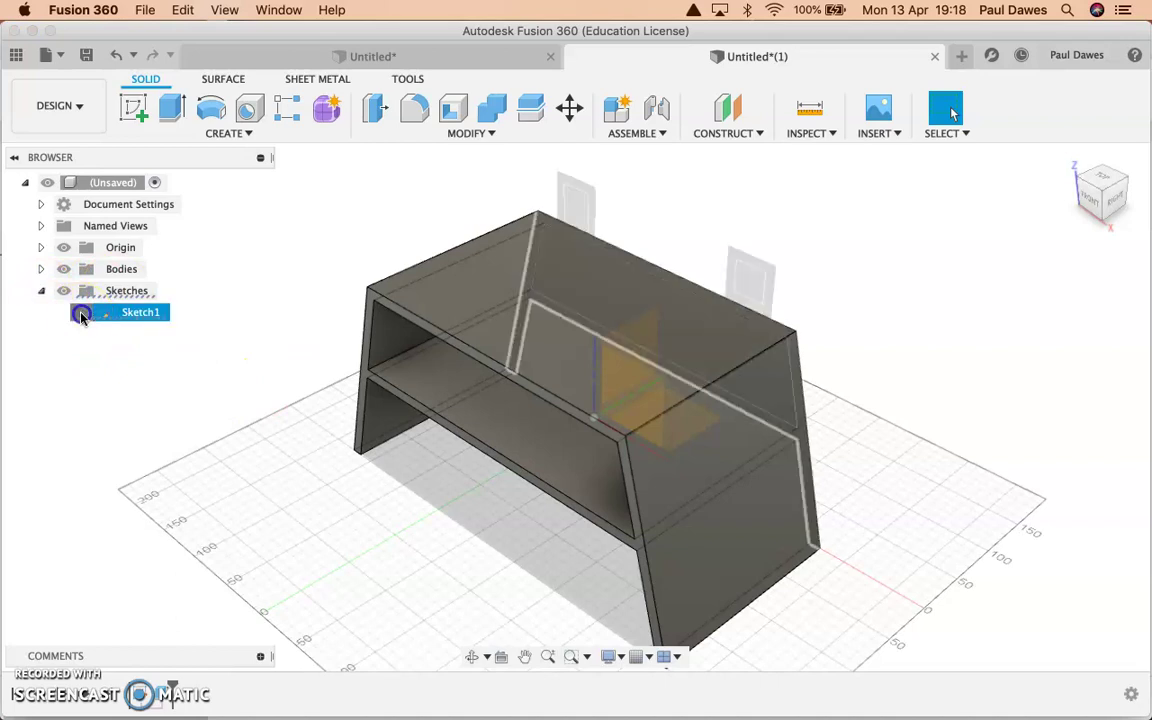
- Extrude both U-shaped box profiles −180 mm along the desktop, joined to the body
left_click(171, 107)
left_click(589, 204)
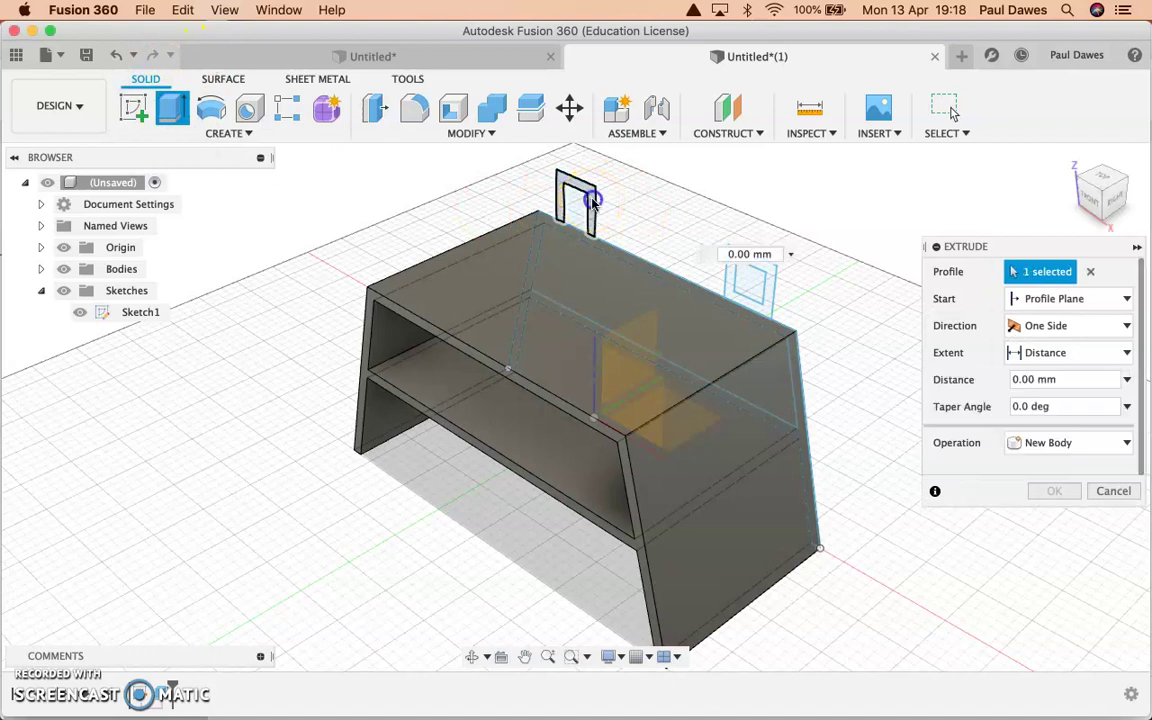
left_click(745, 268)
left_click_drag(743, 268, 585, 351)
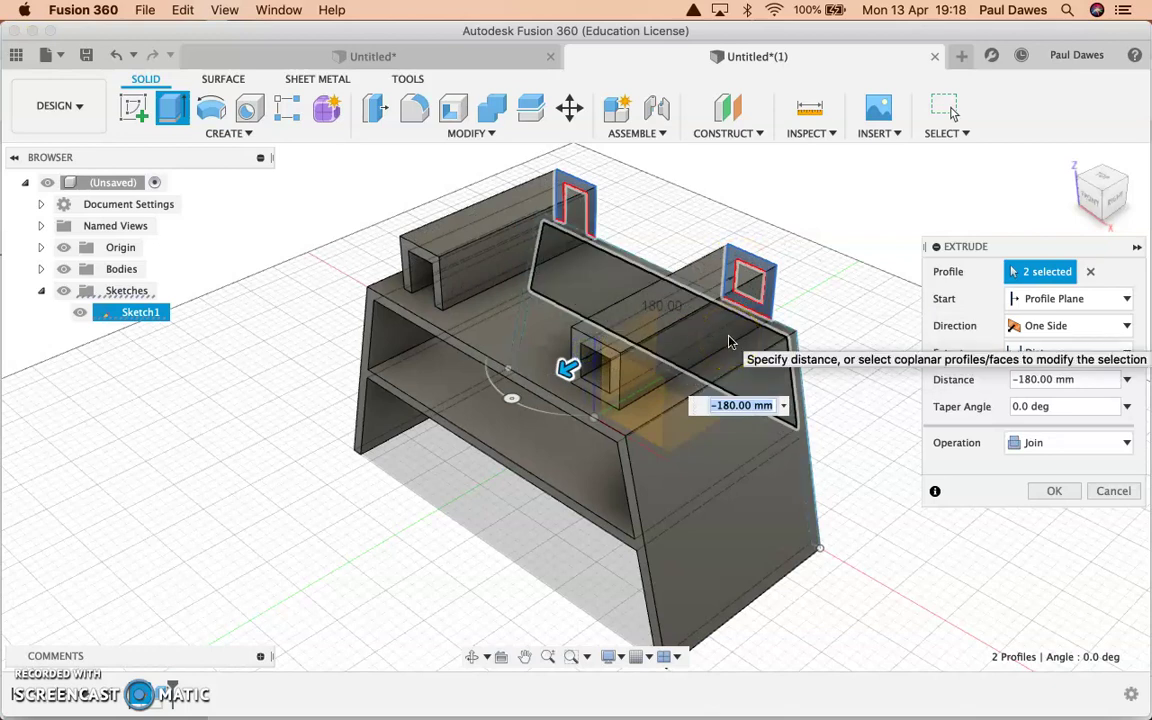
key("Return")
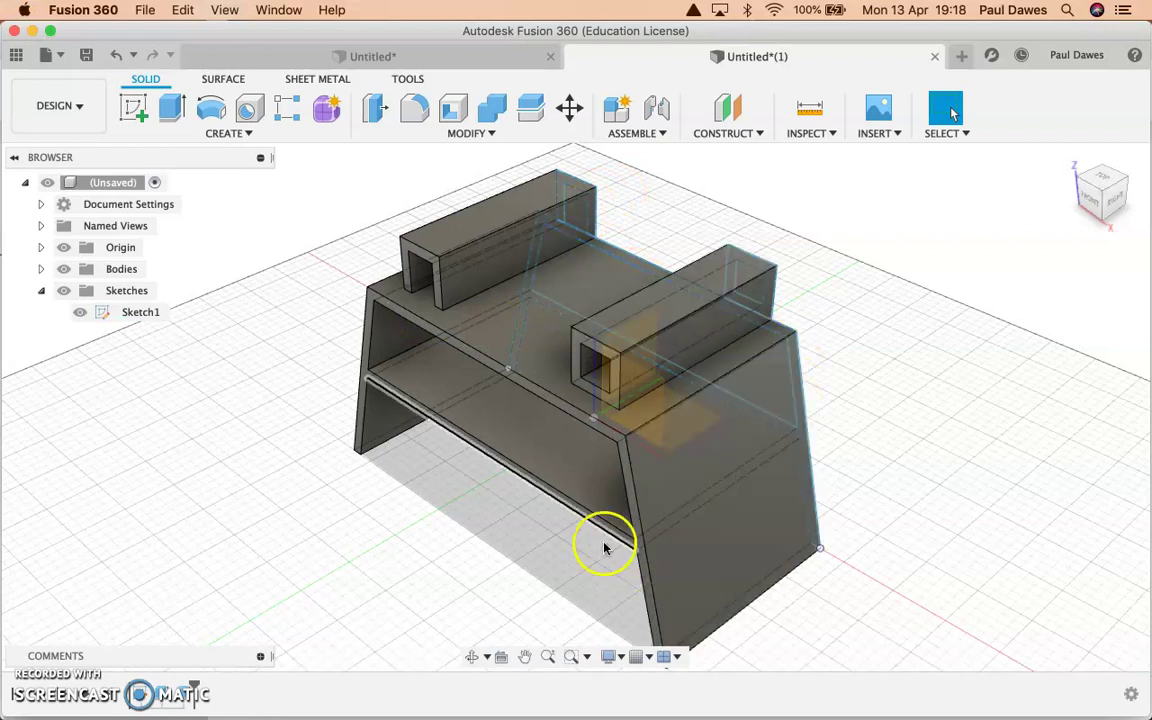
- Extrude both pen-holder boxes' square end faces as a 20 mm deep cut
left_click(472, 657)
left_click_drag(707, 463, 579, 427)
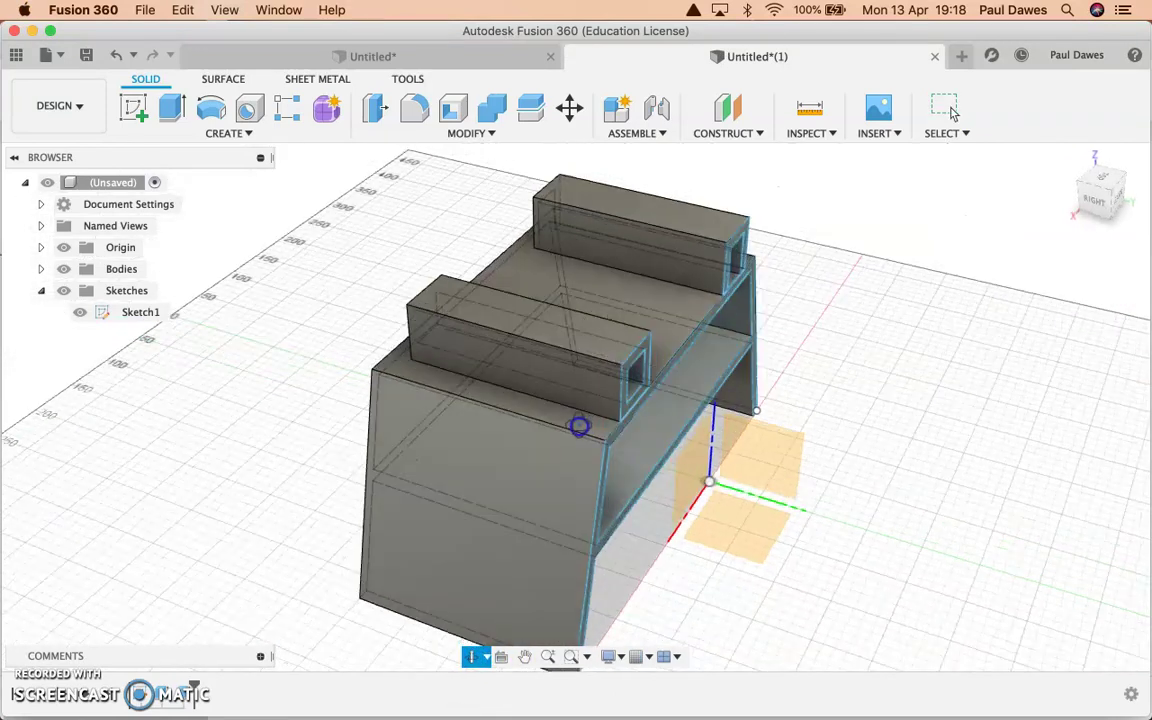
left_click(171, 108)
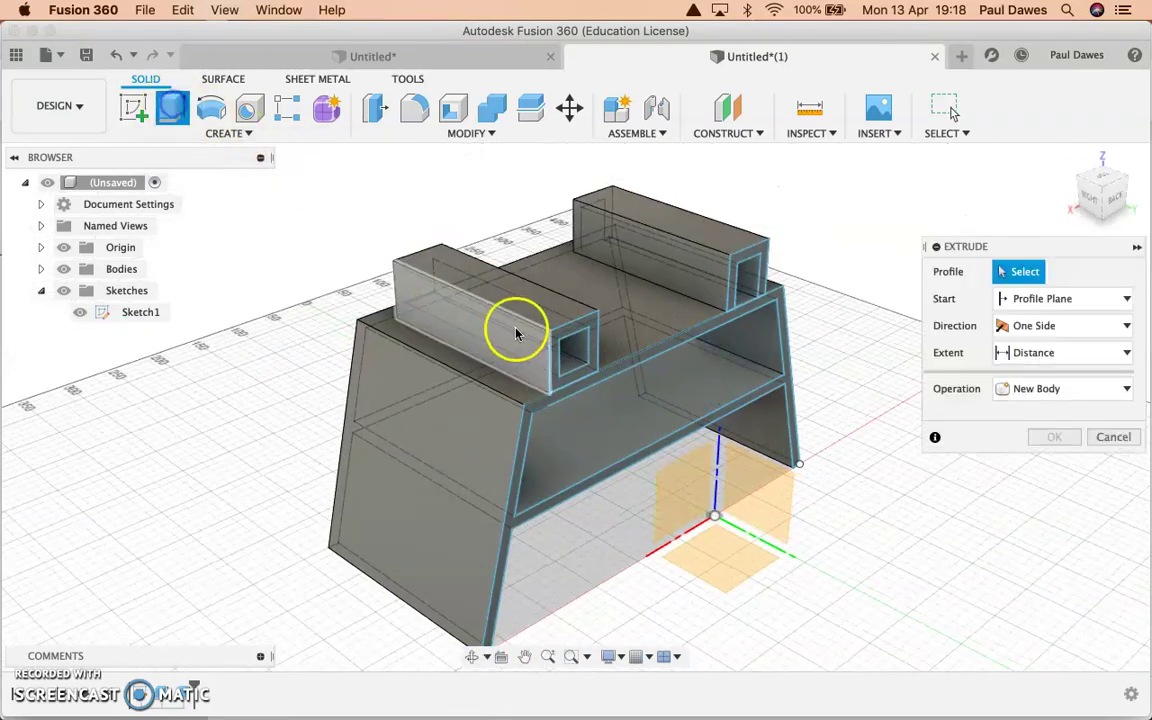
left_click(557, 338)
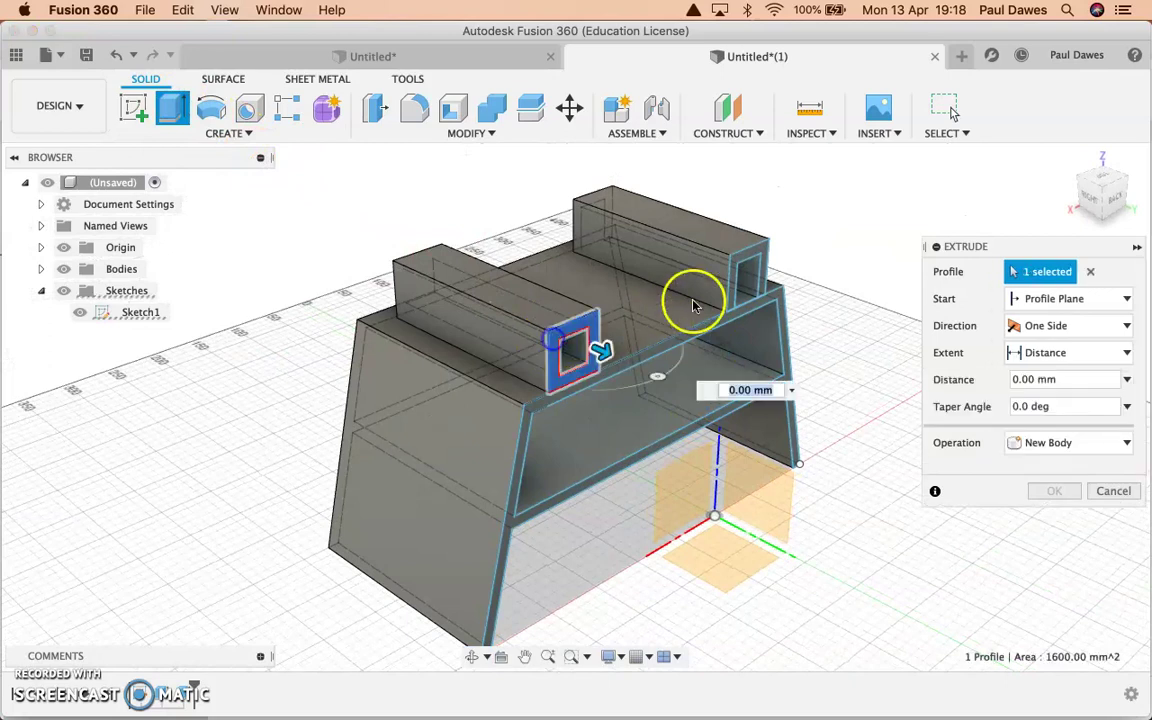
left_click(737, 275)
left_click_drag(752, 285, 734, 281)
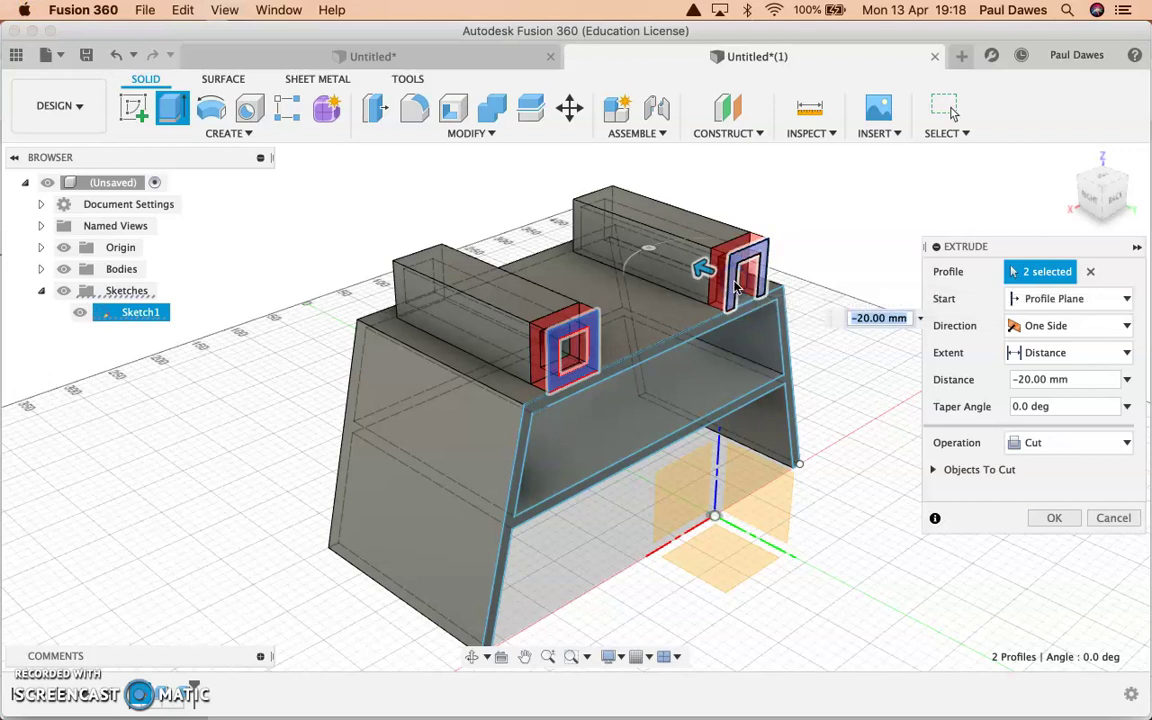
key("Return")
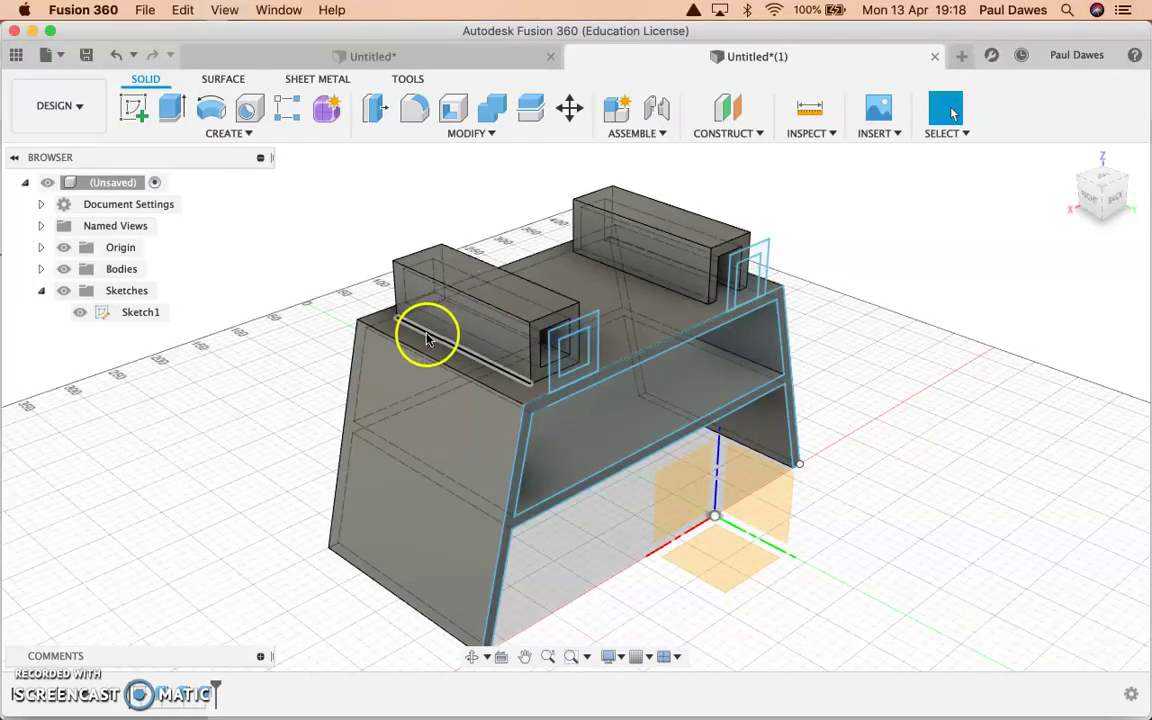
left_click(75, 314)
- Hide Sketch1 and the Origin planes, and return to the home view
left_click(77, 313)
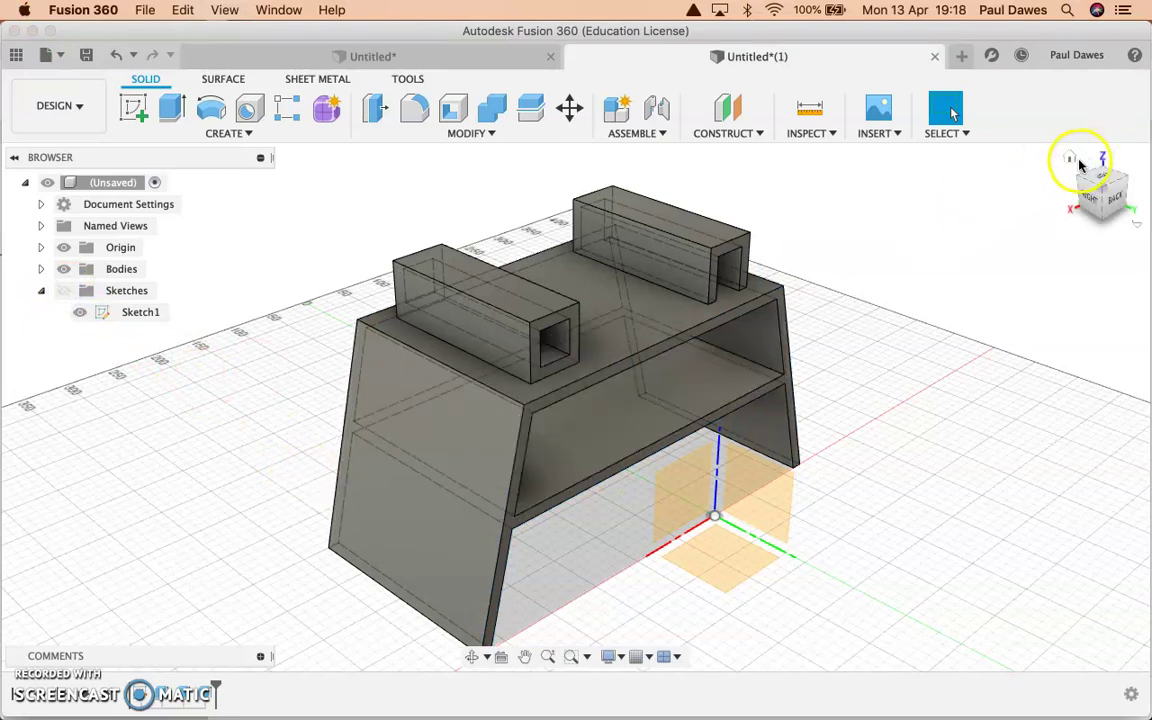
left_click(1072, 160)
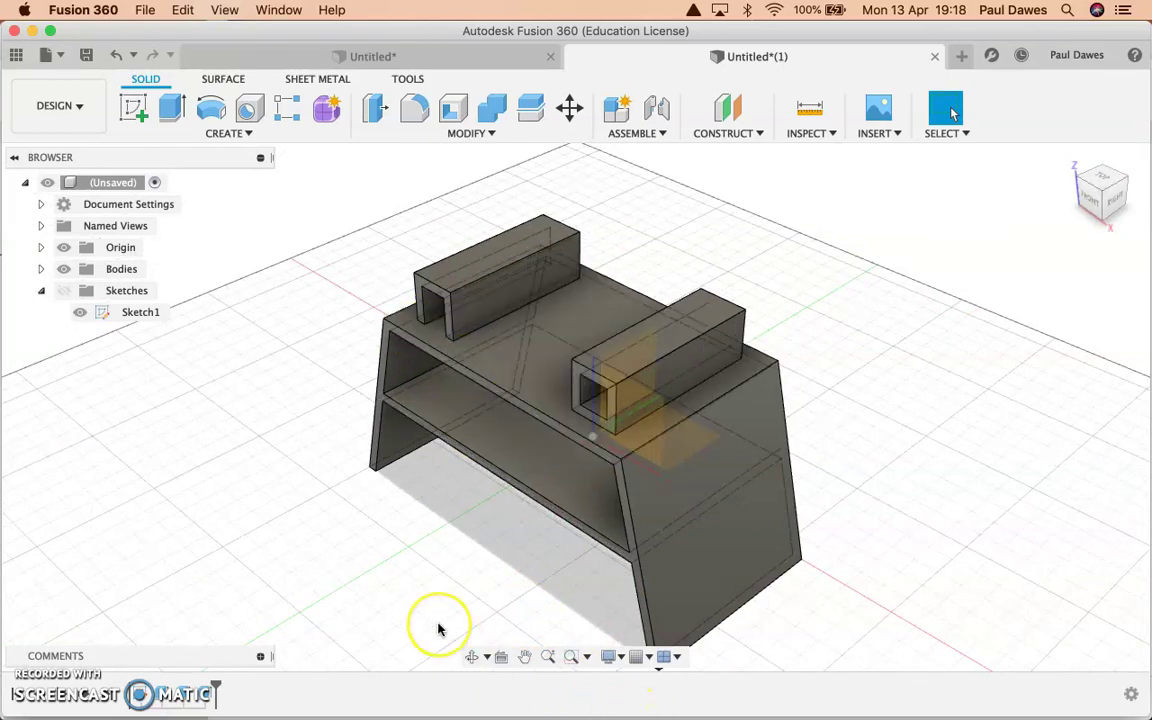
left_click(61, 289)
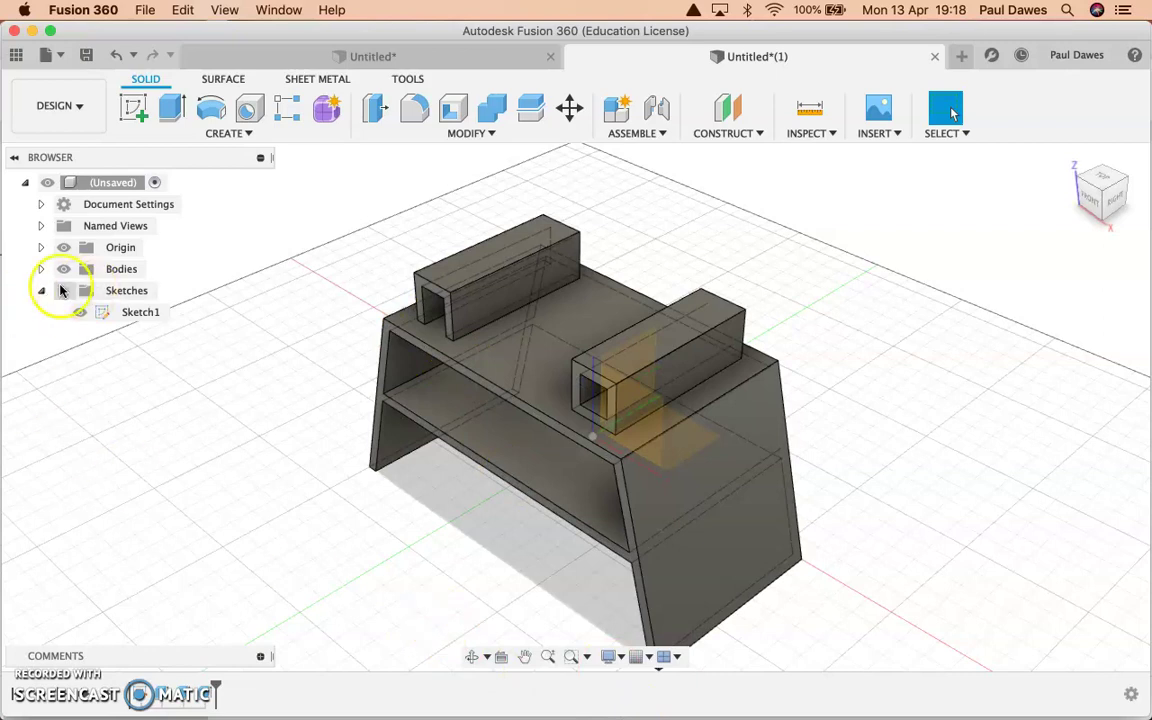
left_click(65, 273)
left_click(63, 247)
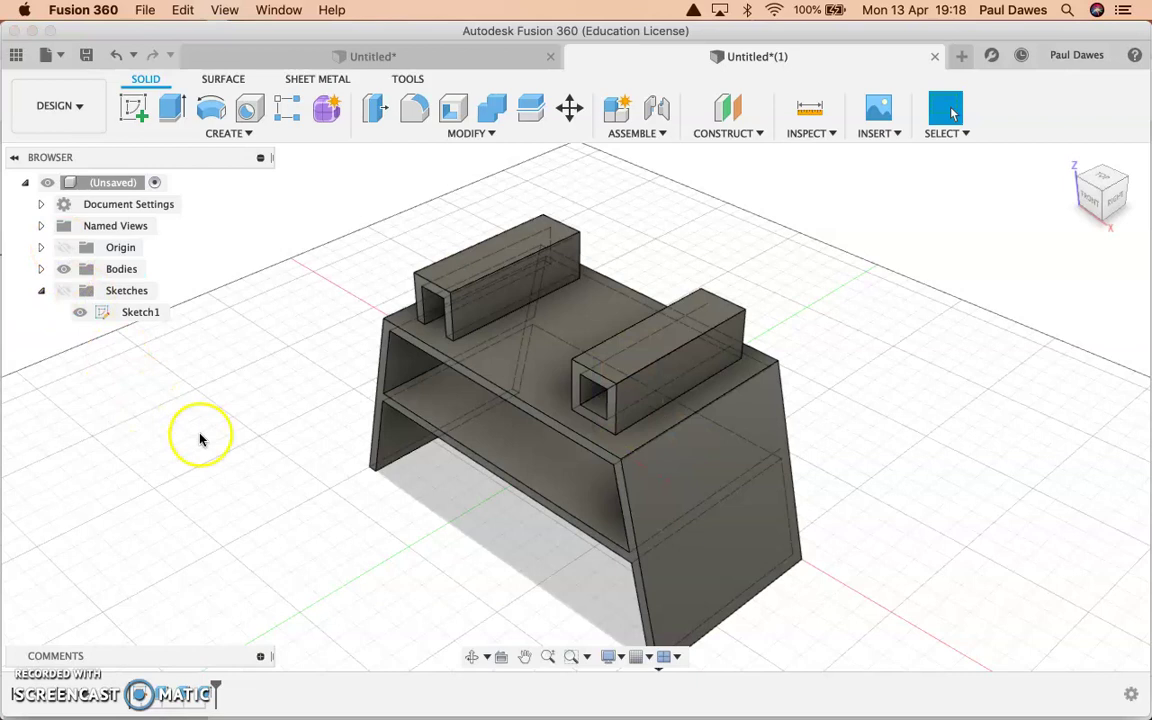
- Try several shaded visual styles, ending on Shaded with Hidden Edges
left_click(620, 662)
mouse_move(648, 501)
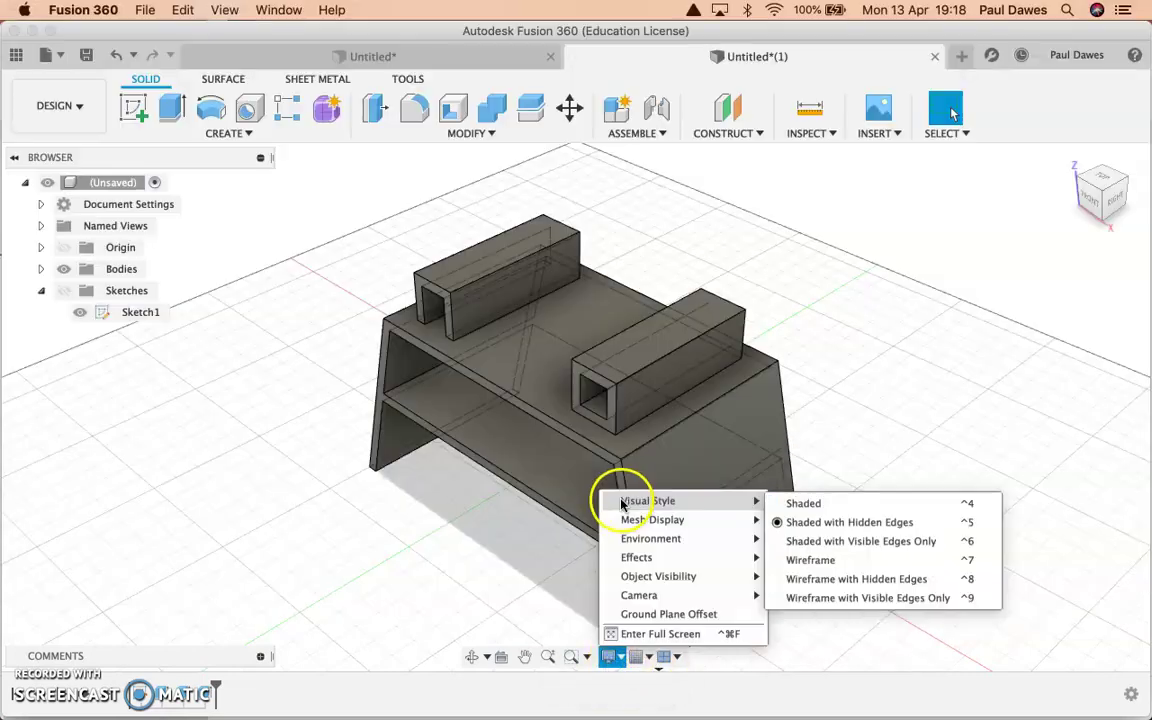
left_click(812, 503)
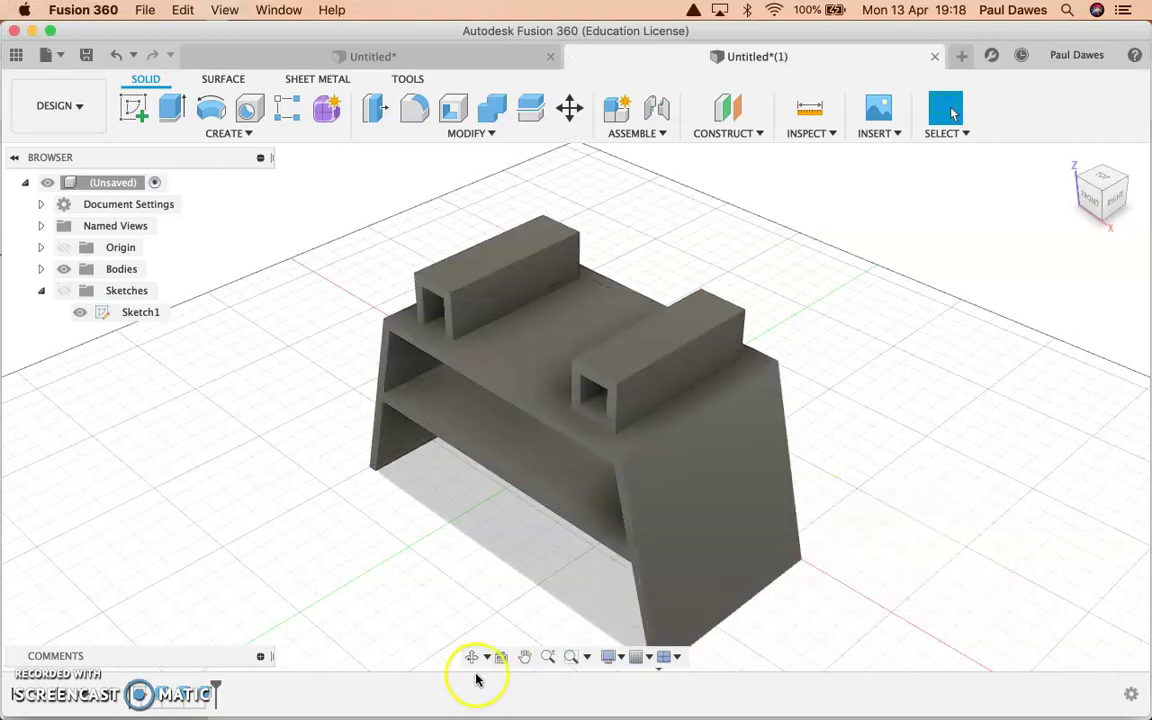
left_click(609, 657)
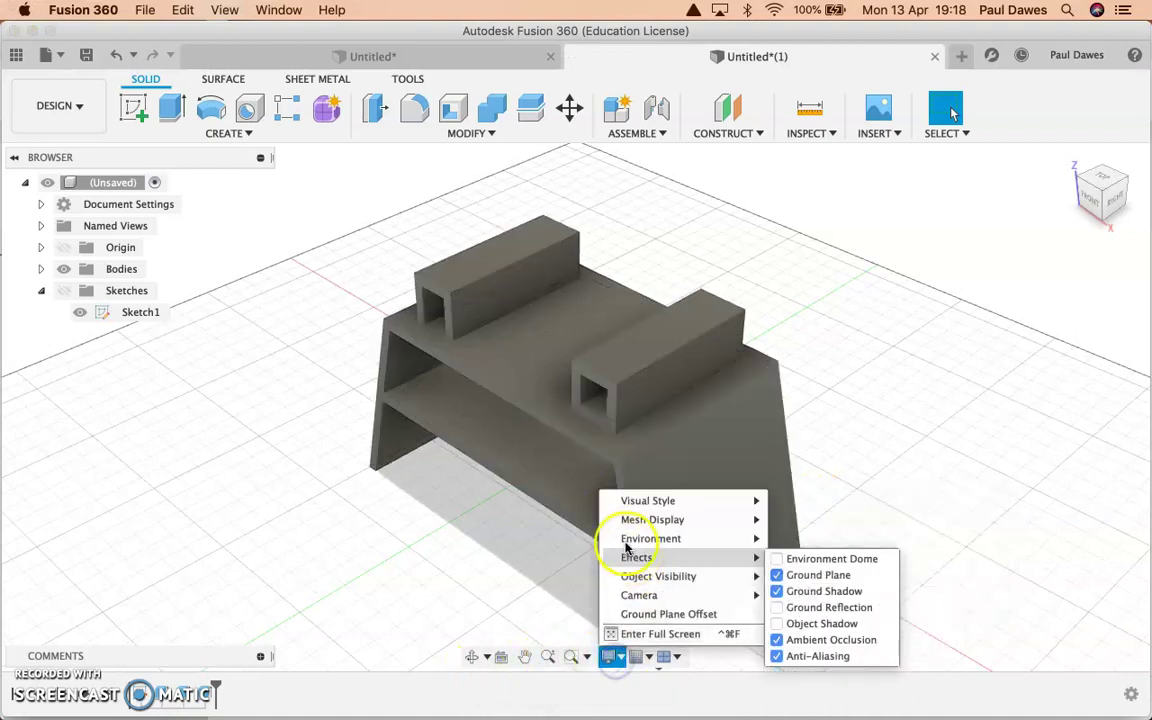
mouse_move(648, 501)
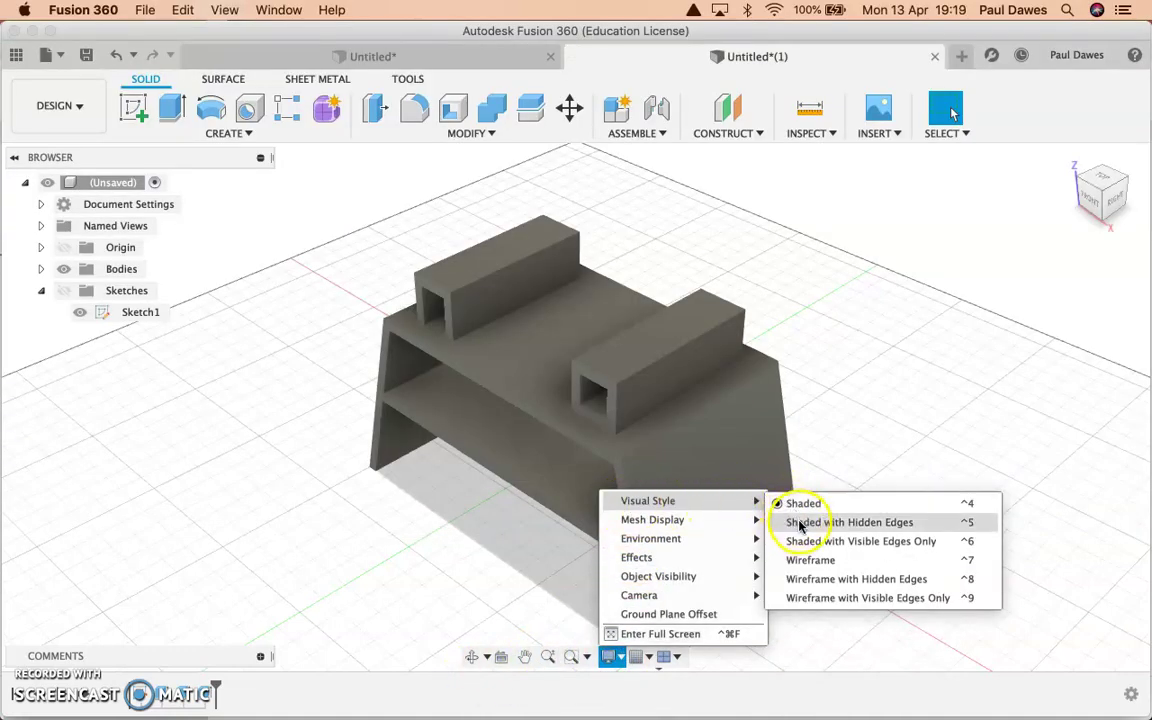
left_click(808, 544)
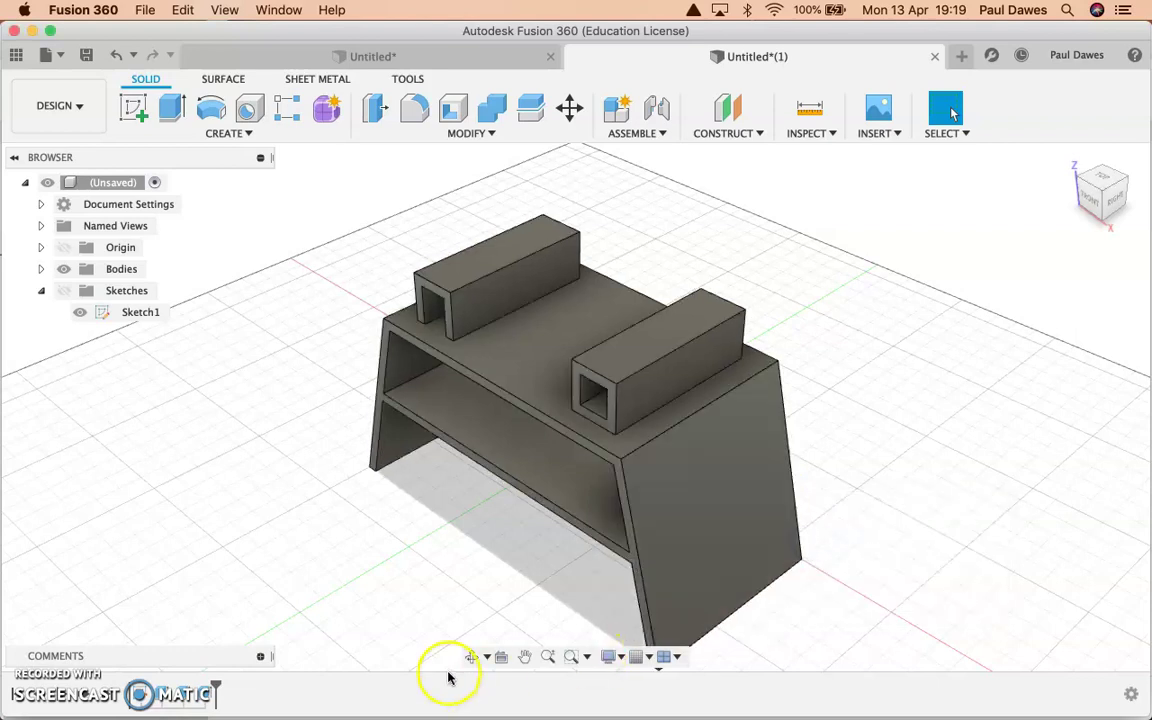
left_click(621, 662)
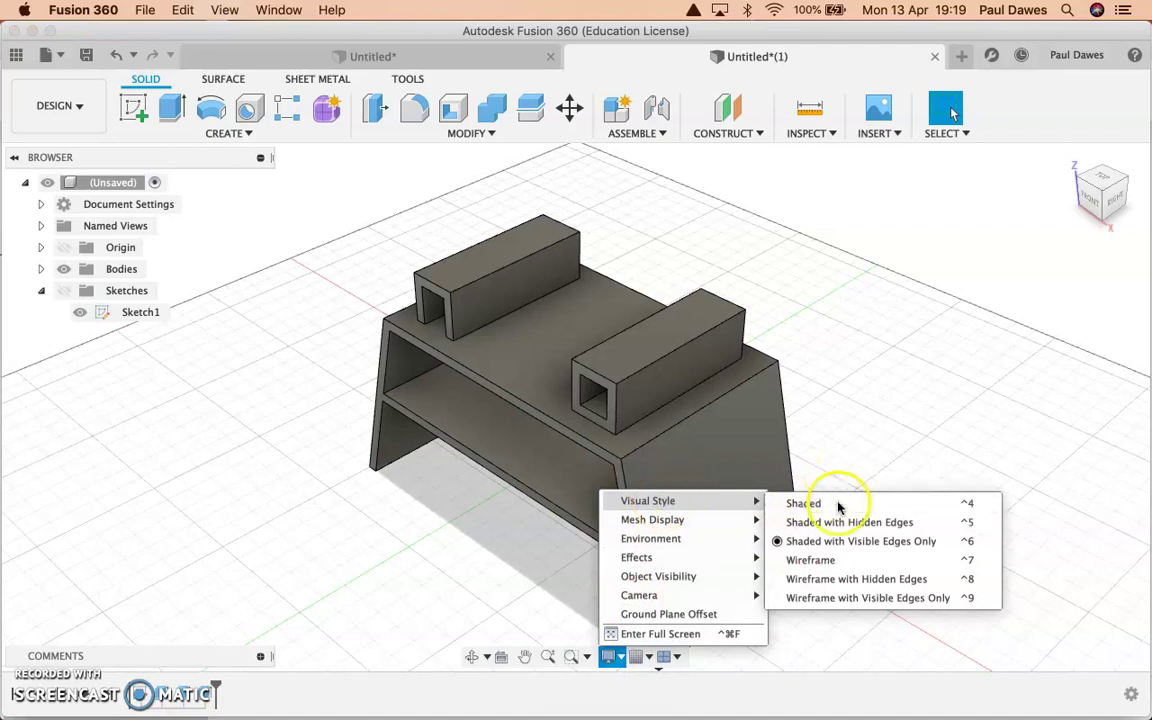
left_click(832, 522)
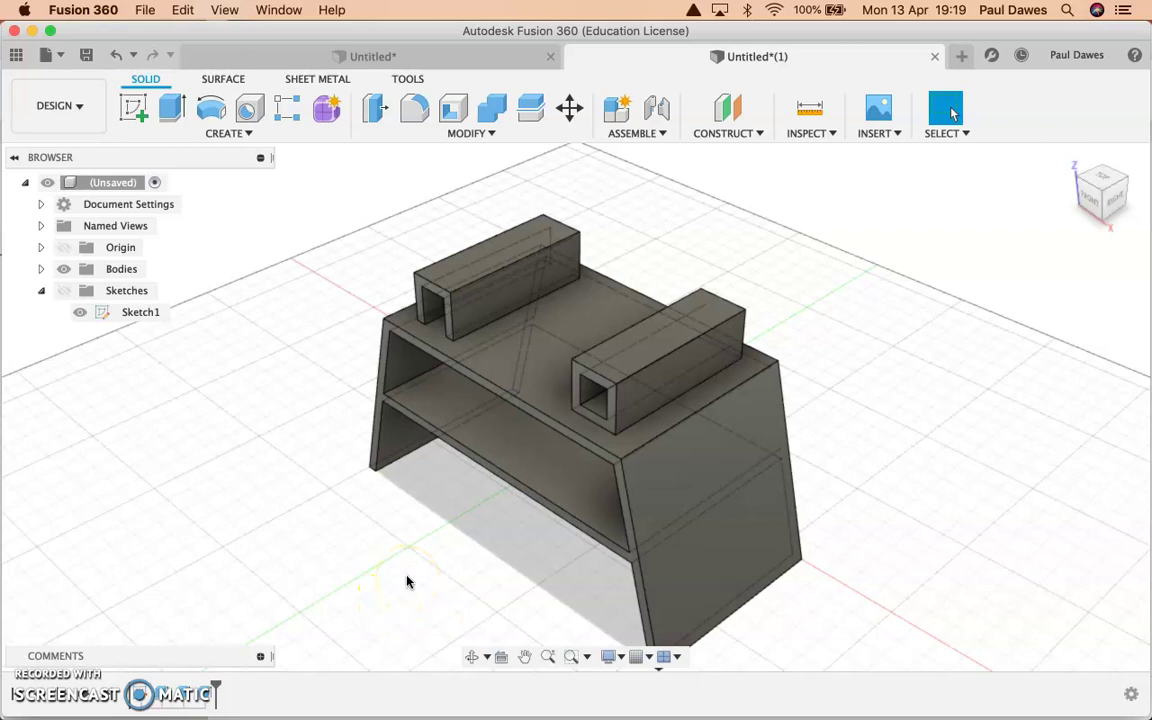
key("super+Tab")
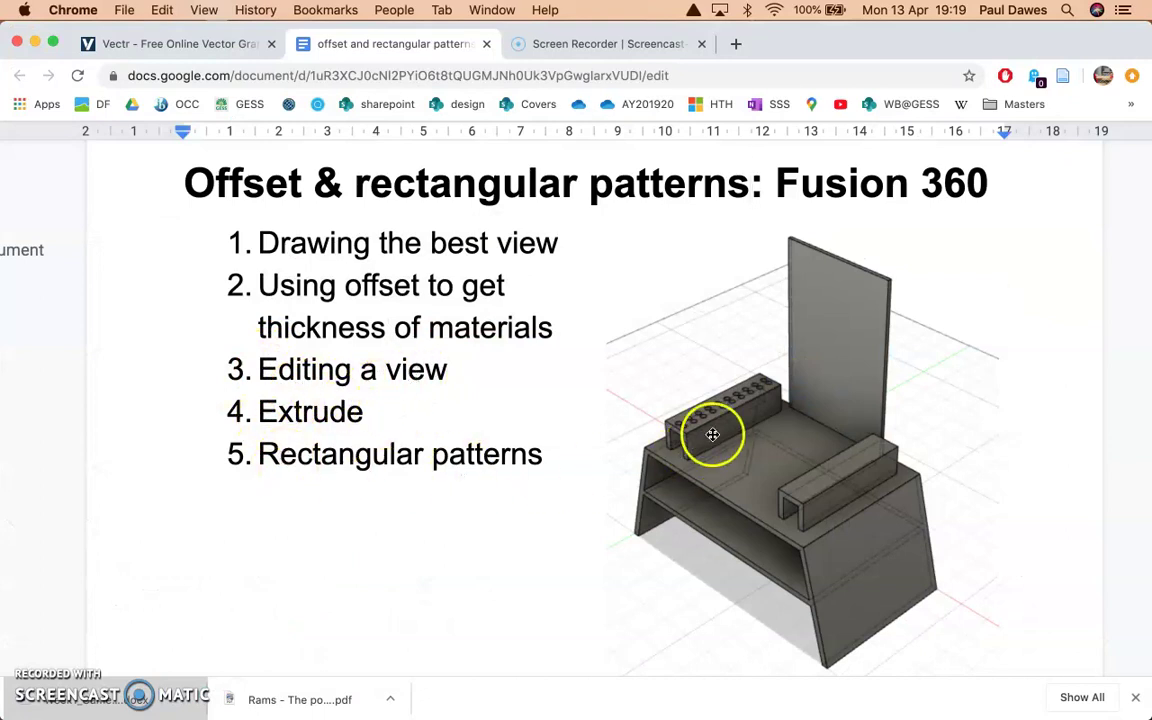
- Switch from the Google Doc reference image back to Fusion 360
key("super+Tab")
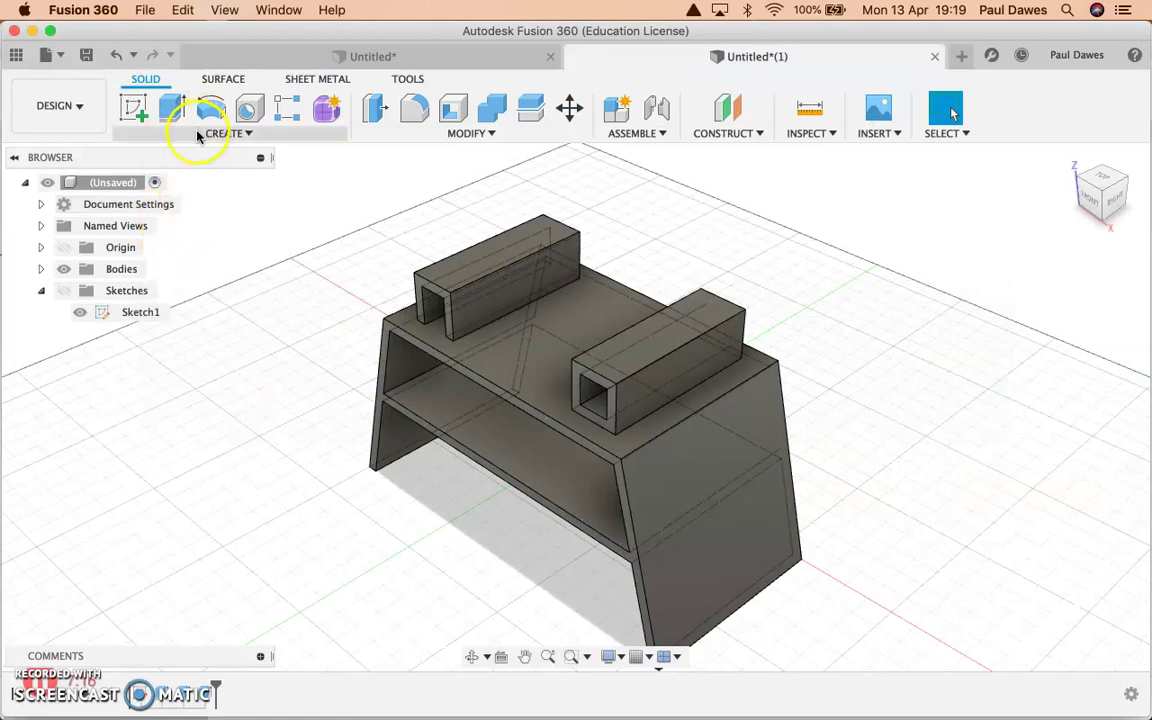
left_click(199, 136)
left_click(175, 172)
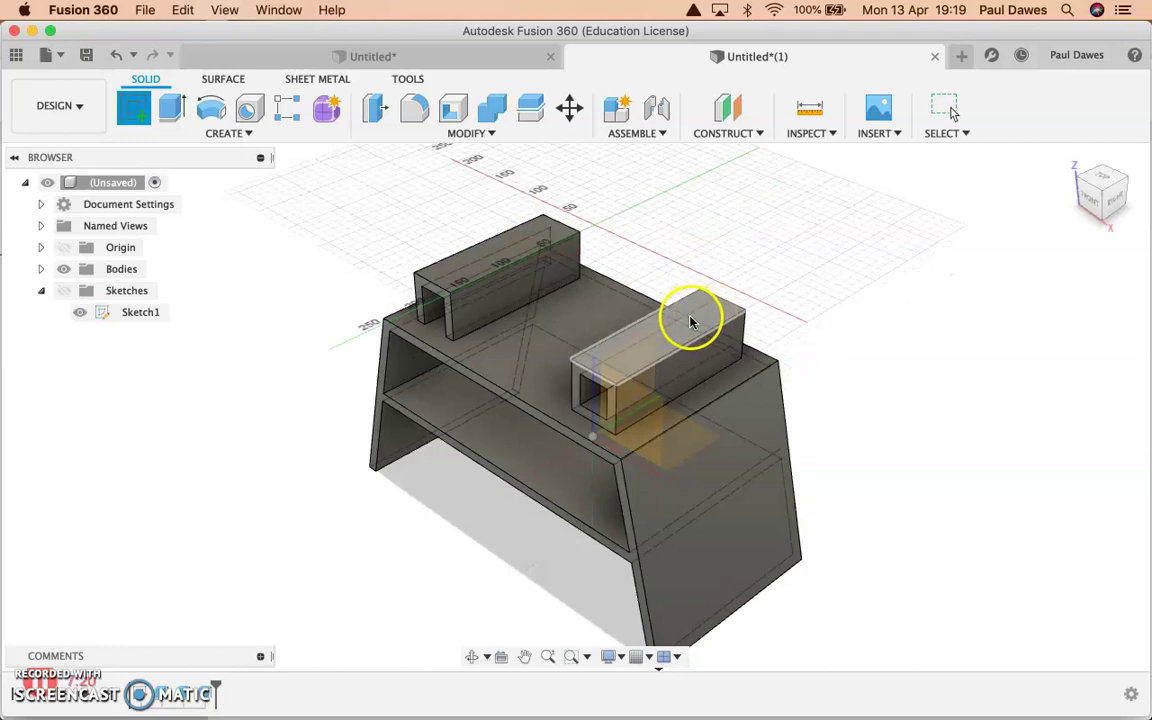
left_click(543, 238)
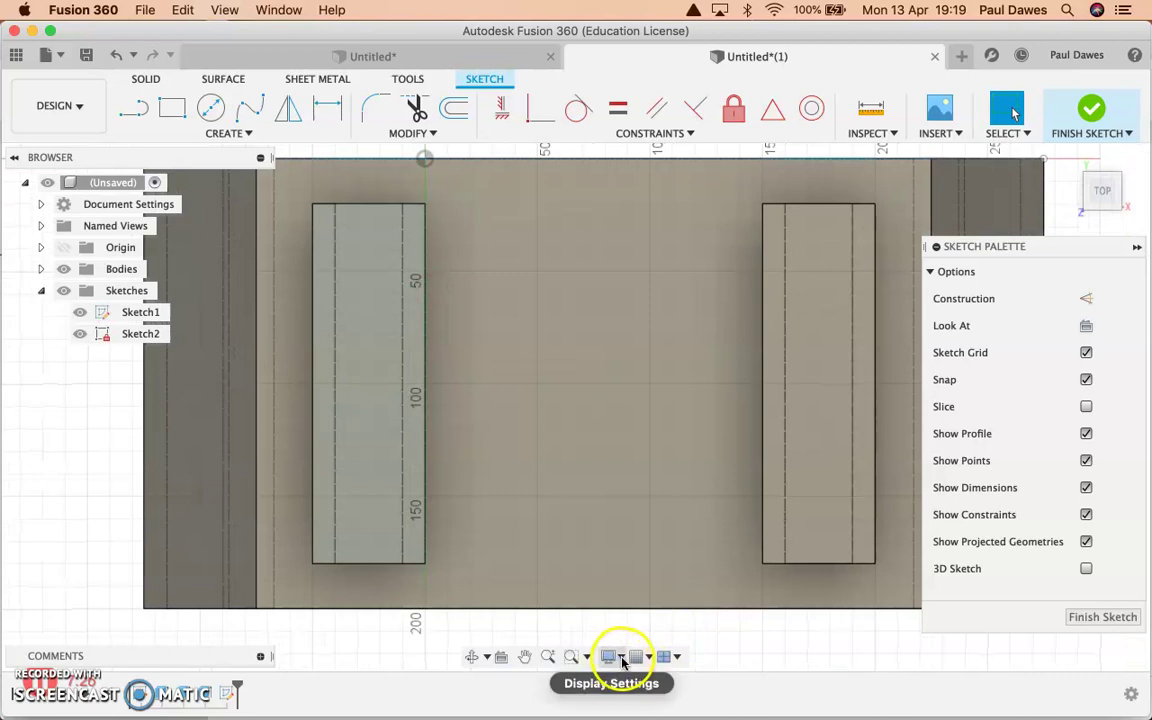
left_click(621, 659)
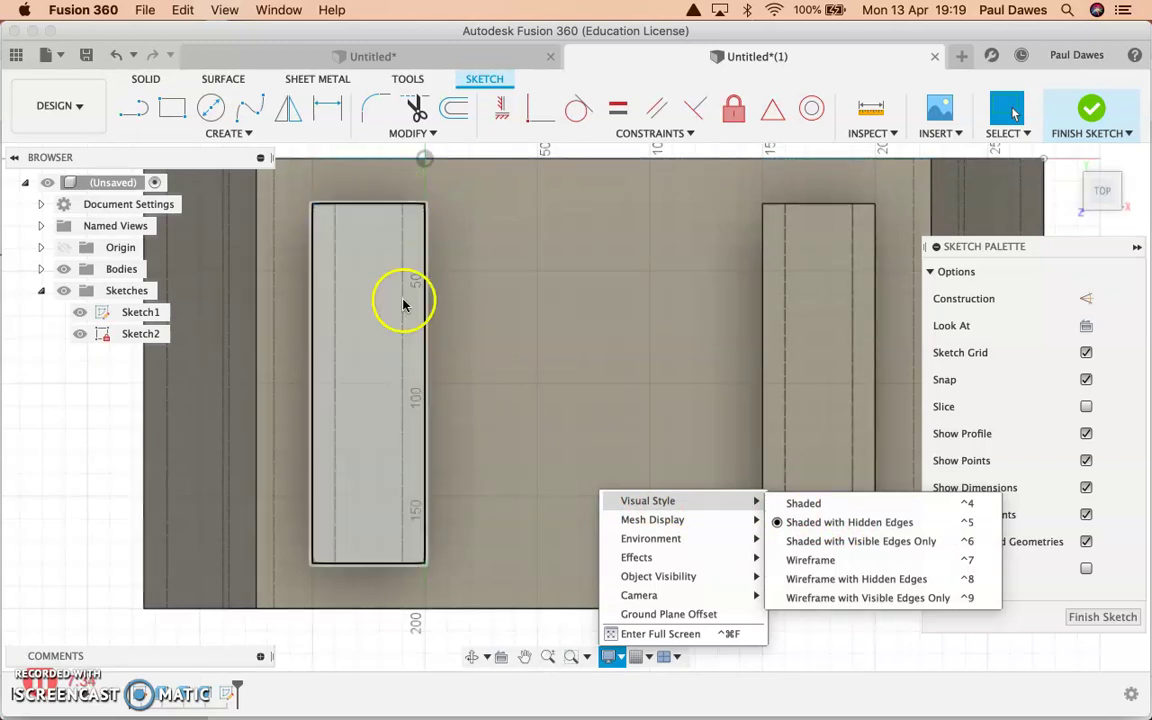
left_click(490, 632)
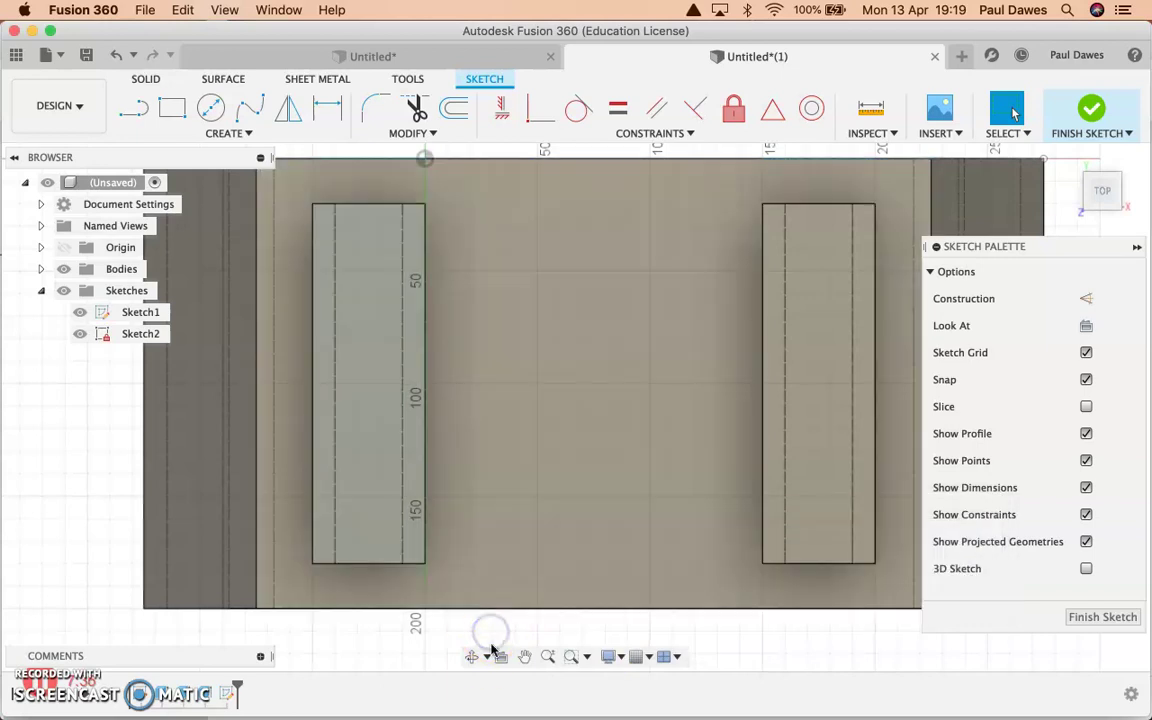
left_click(471, 656)
mouse_move(468, 538)
left_mouse_down()
mouse_move(312, 581)
mouse_move(324, 569)
left_mouse_up()
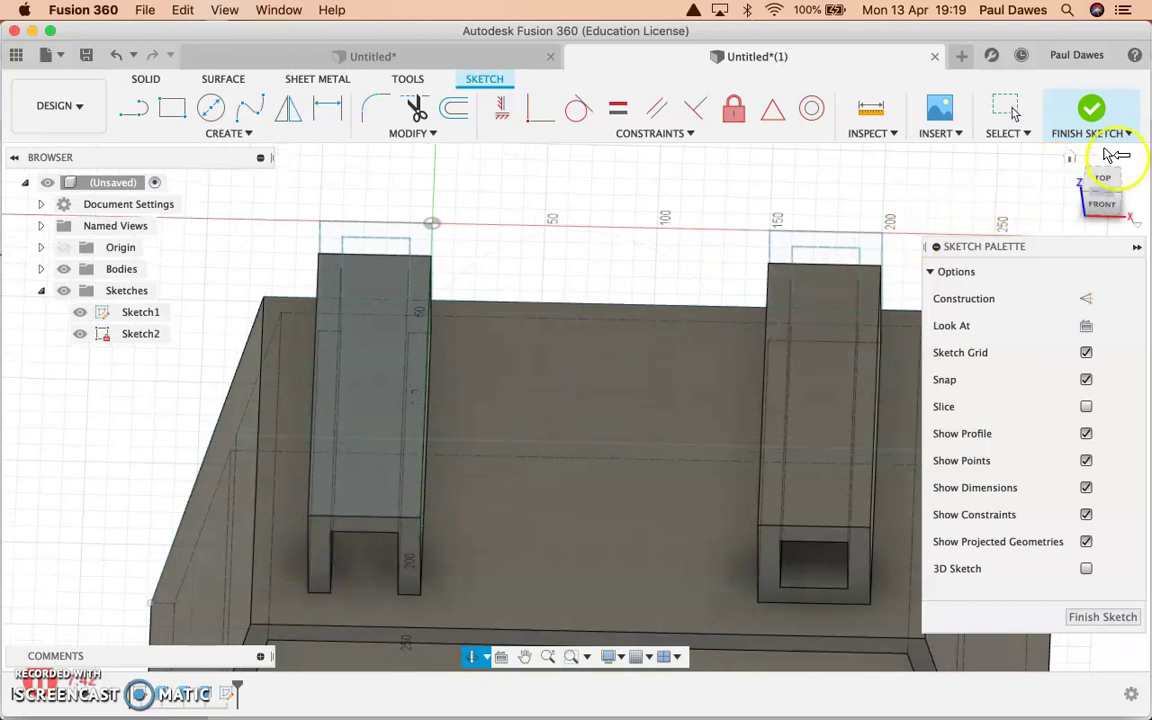
left_click(1104, 180)
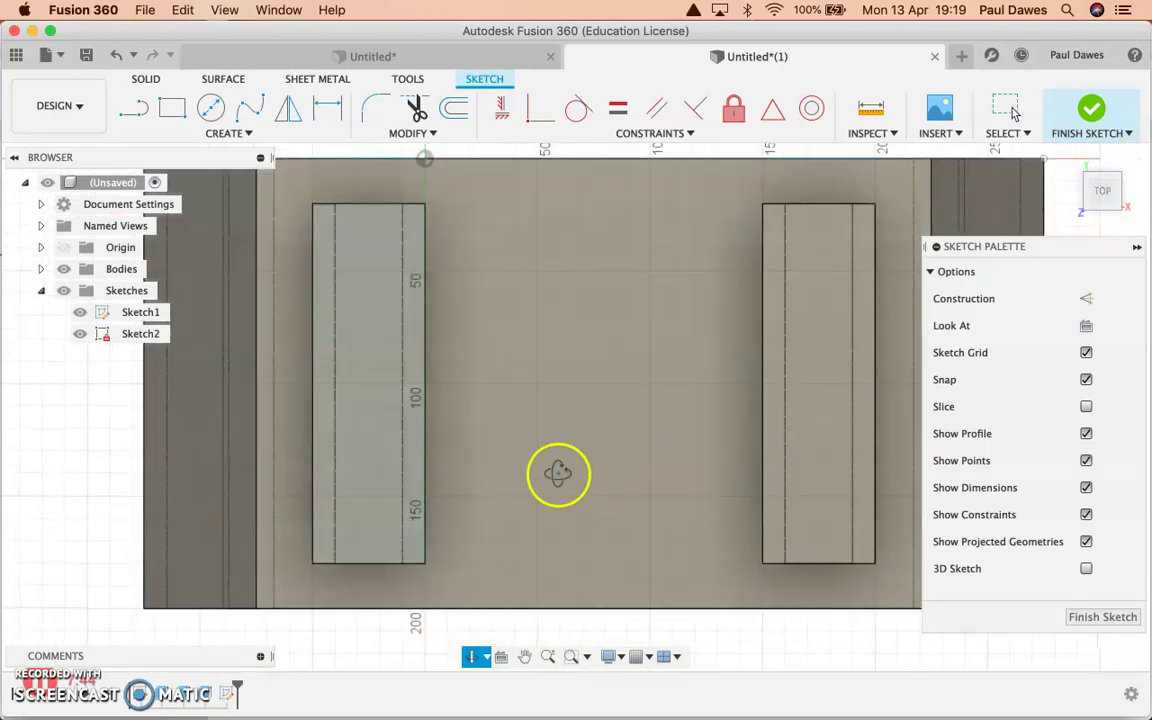
- Place a 10 mm centre-diameter circle near the top end of the left box
left_click(212, 133)
left_click(335, 200)
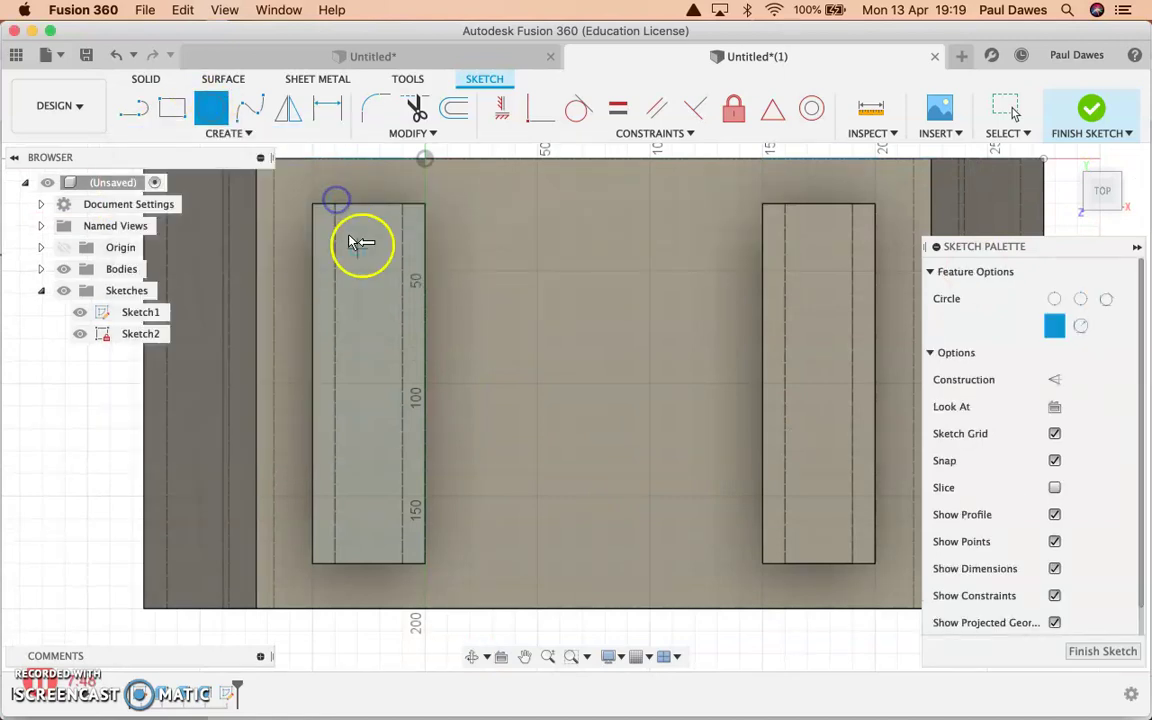
left_click(358, 250)
type("10")
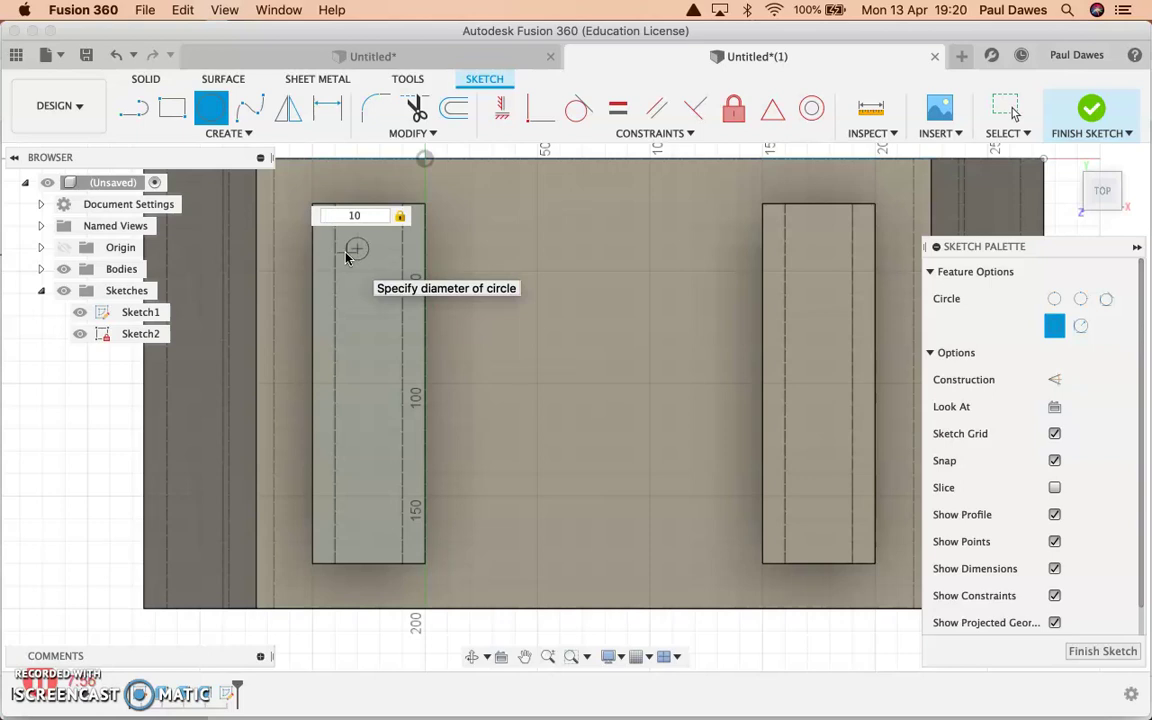
key("Return")
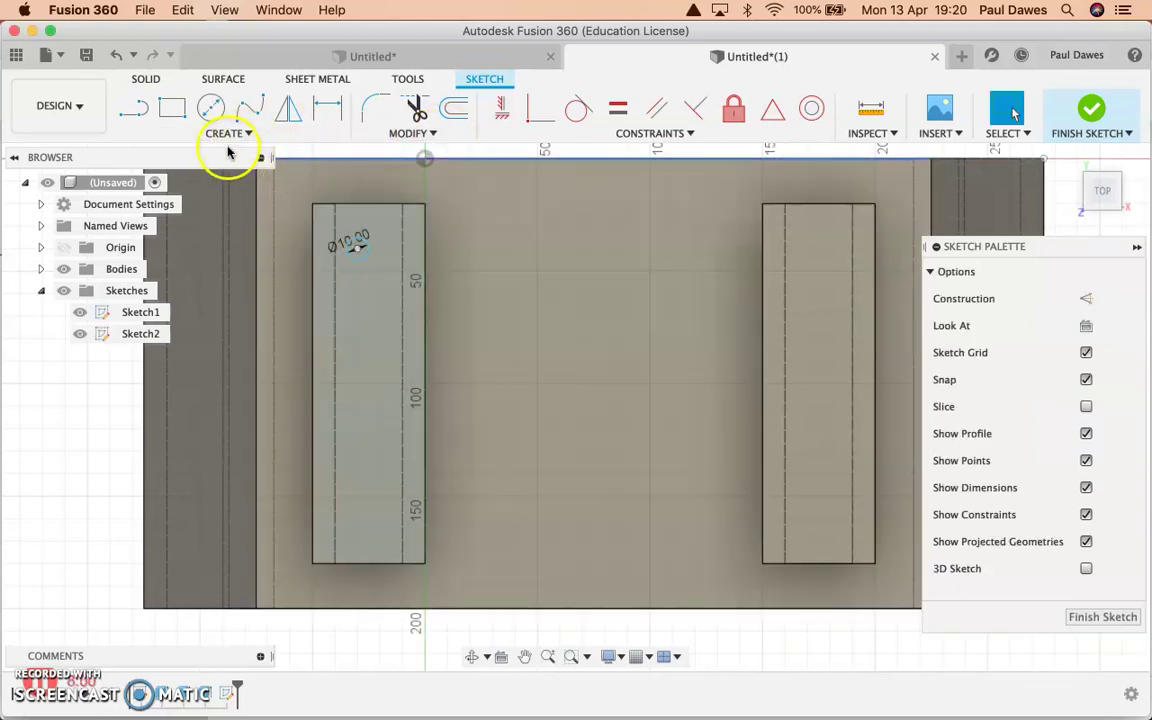
left_click(226, 133)
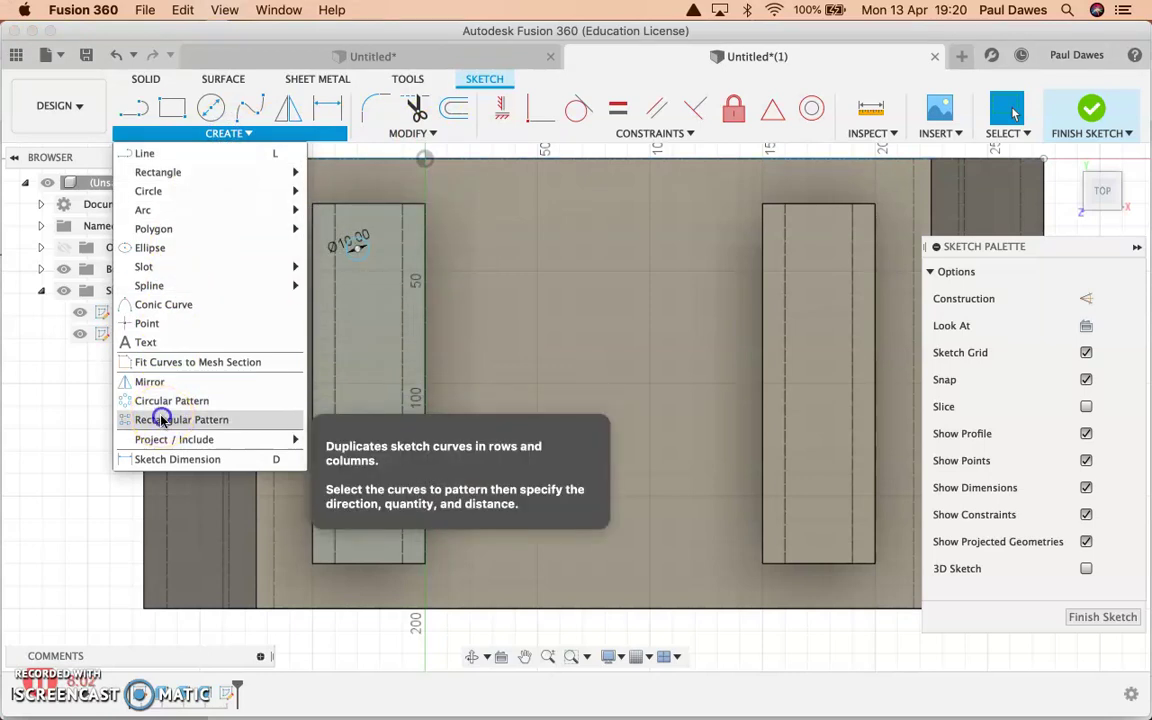
- Rectangular-pattern the circle into two columns spaced 12 mm apart
left_click(162, 421)
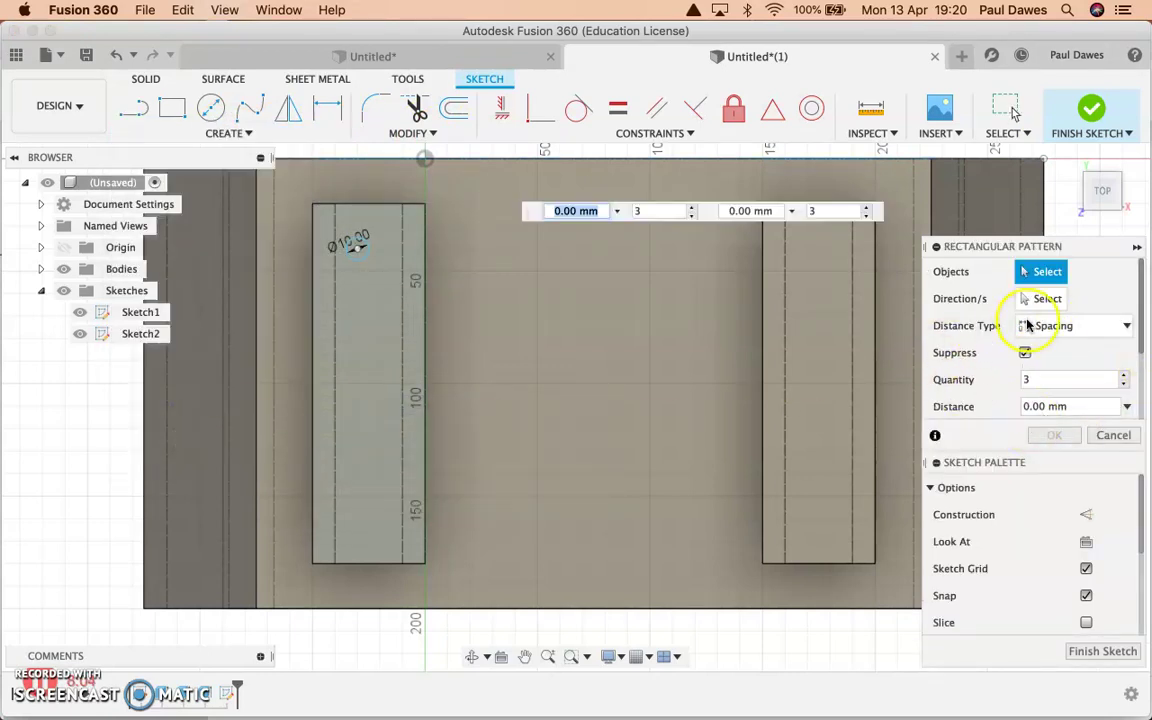
left_click_drag(972, 246, 887, 215)
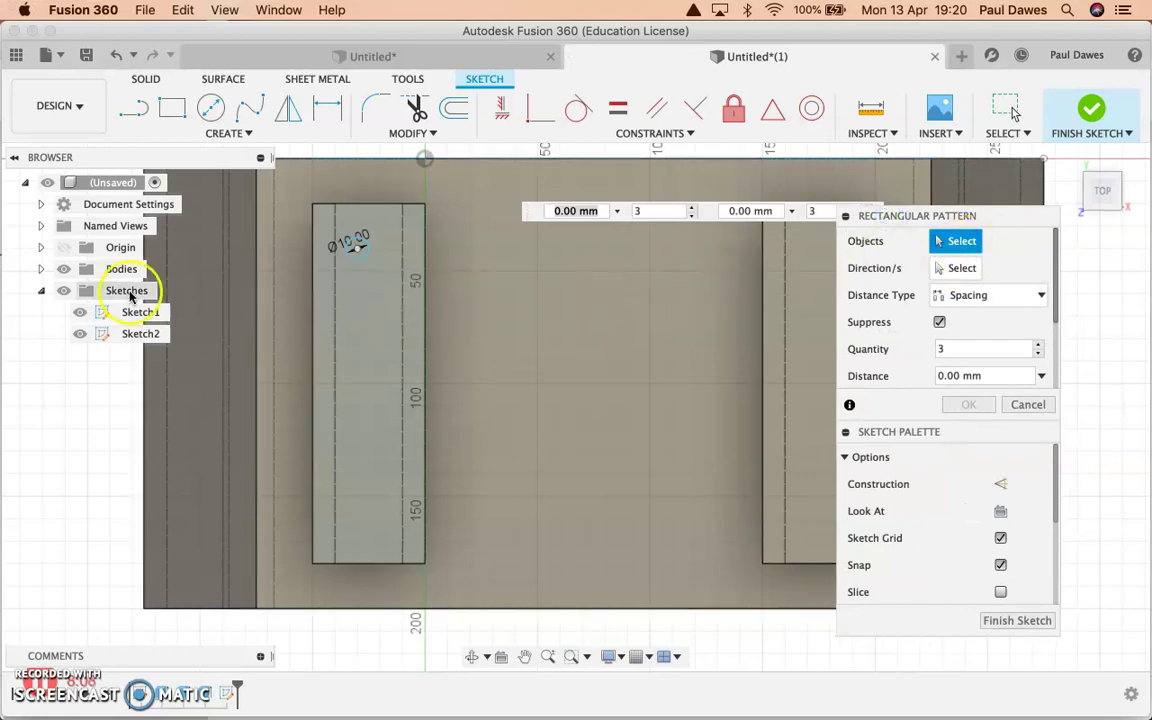
left_click(367, 258)
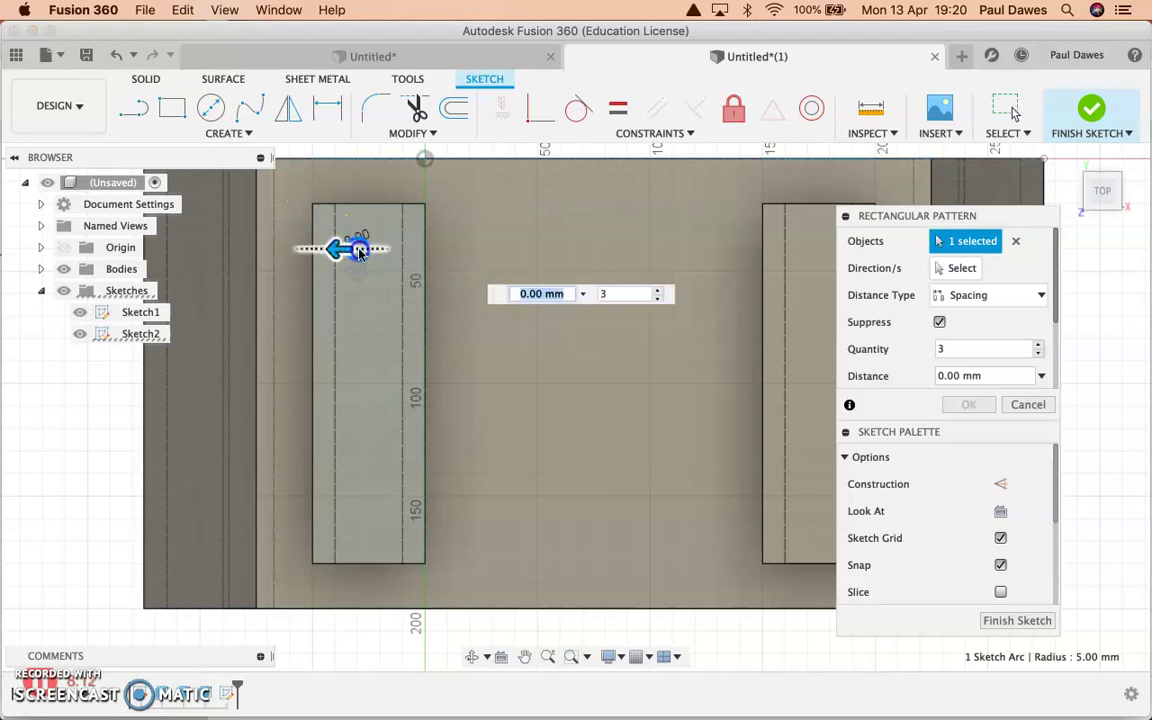
left_click_drag(361, 253, 389, 255)
left_click(590, 294)
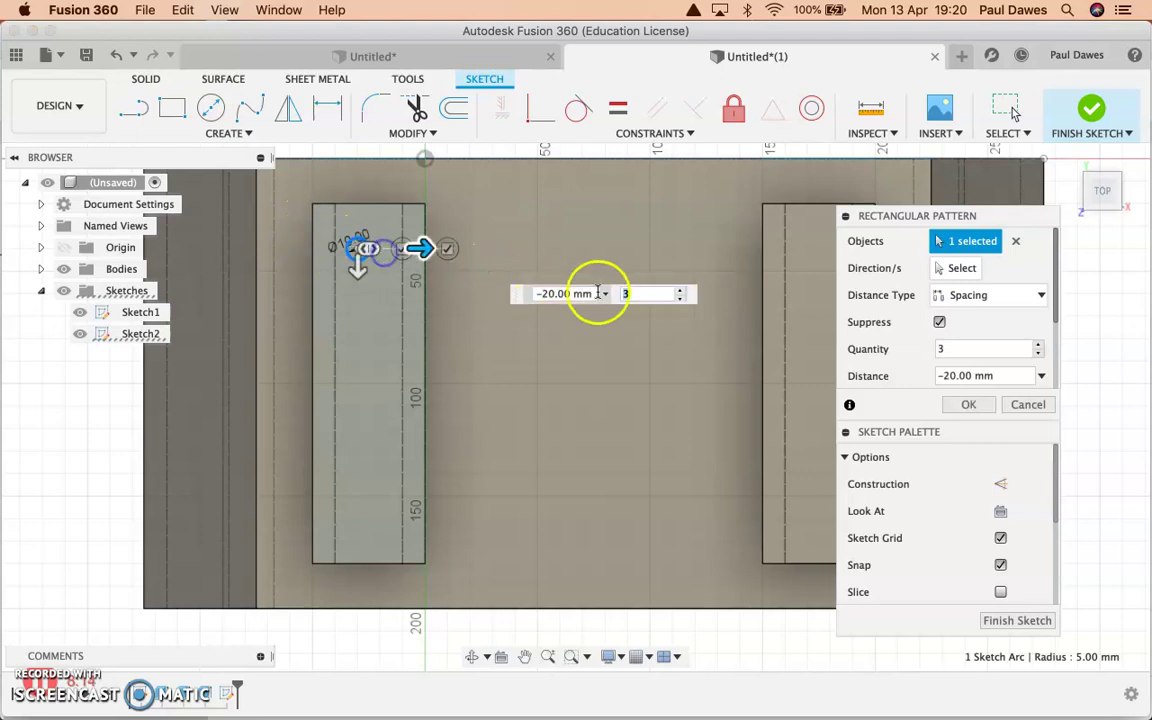
left_click(548, 294)
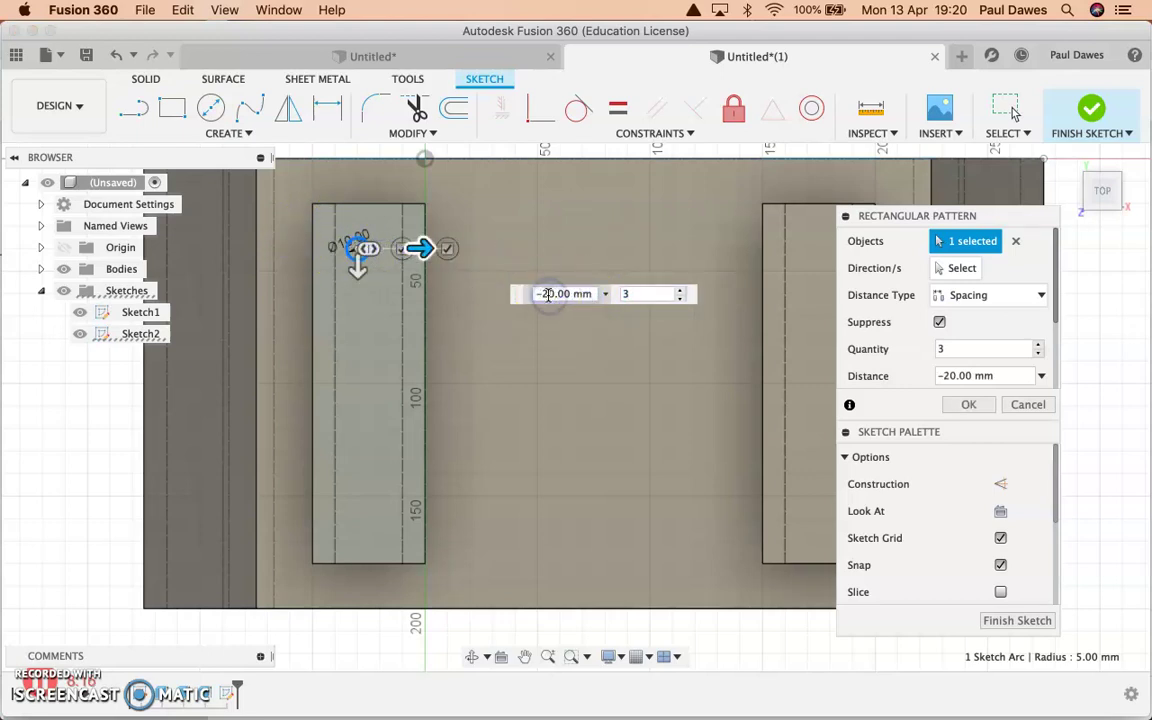
key("BackSpace")
type("1")
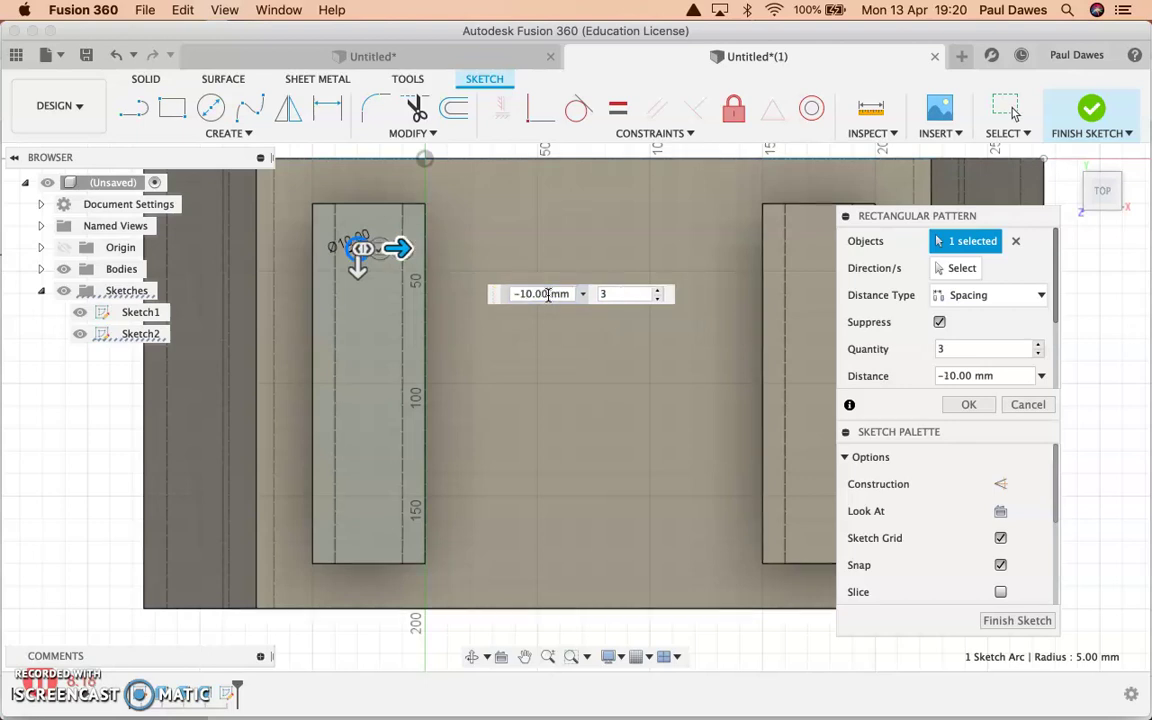
scroll(355, 250, "up", 2)
scroll(355, 250, "up", 2)
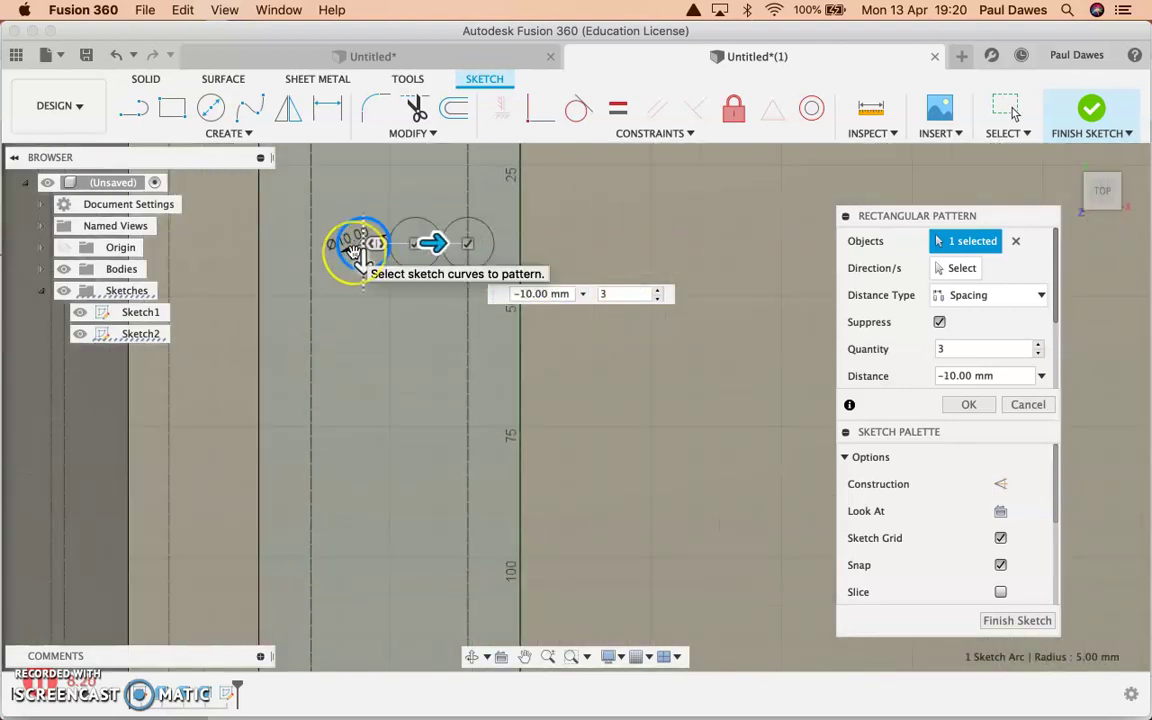
scroll(355, 252, "up", 2)
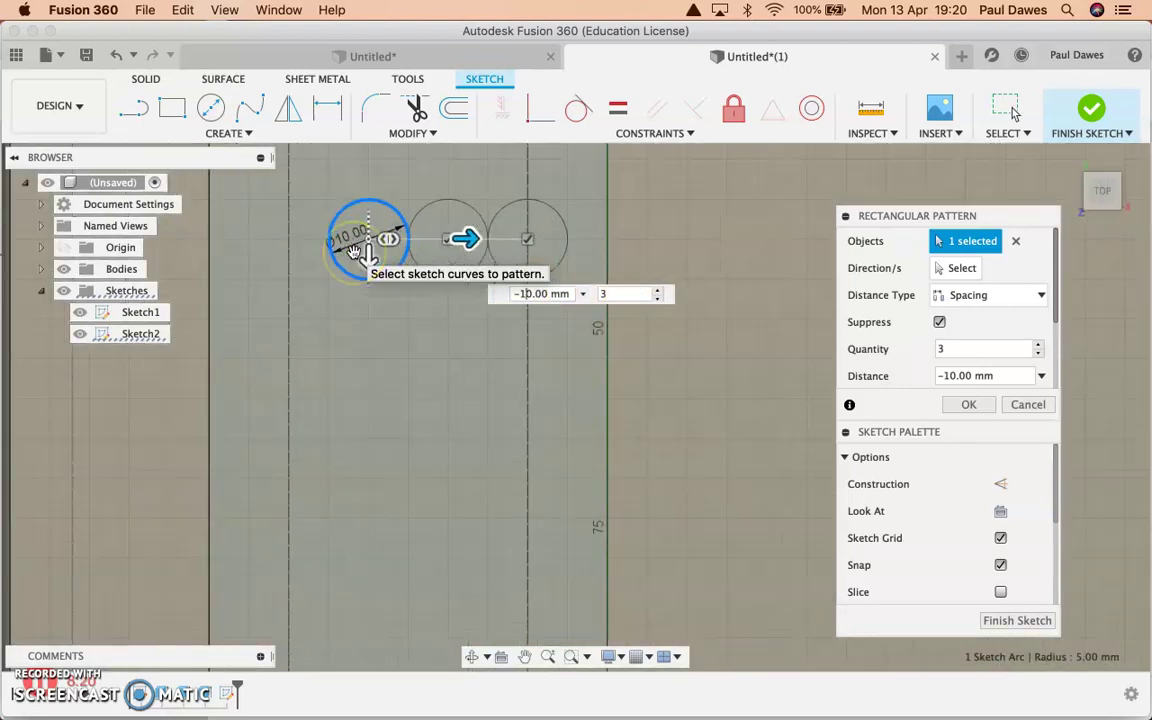
left_click(1038, 353)
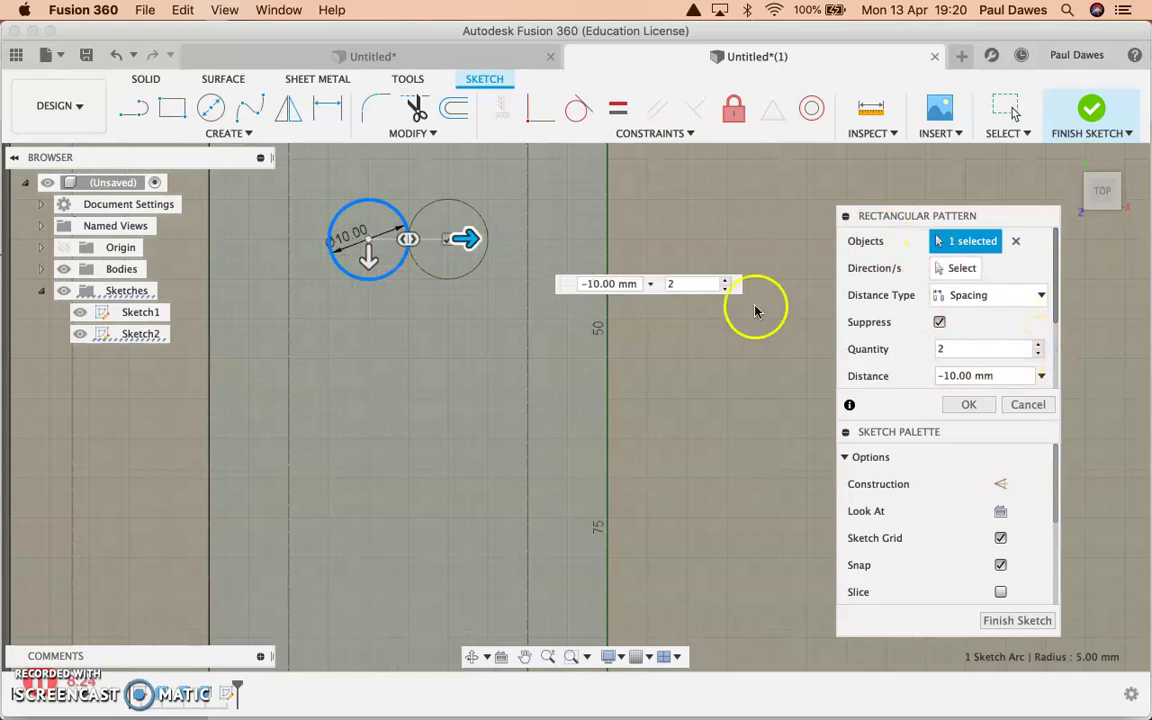
key("BackSpace")
type("2")
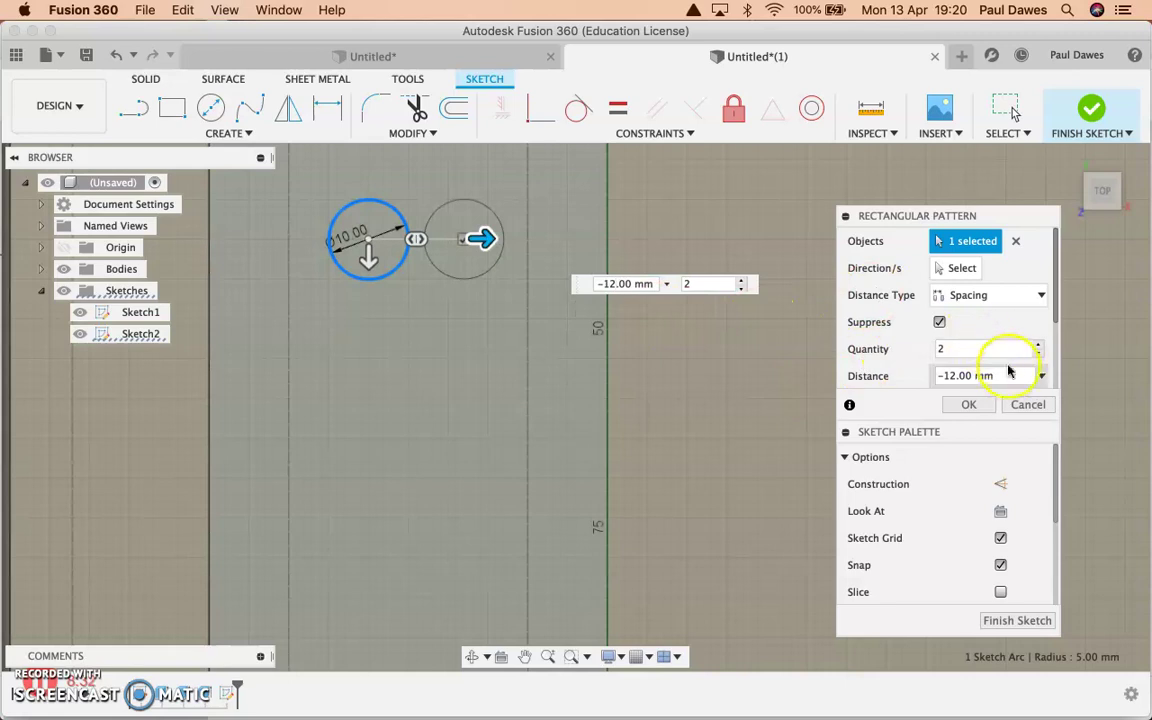
- Add seven rows 20 mm apart down the left box and finish the sketch
left_click(368, 258)
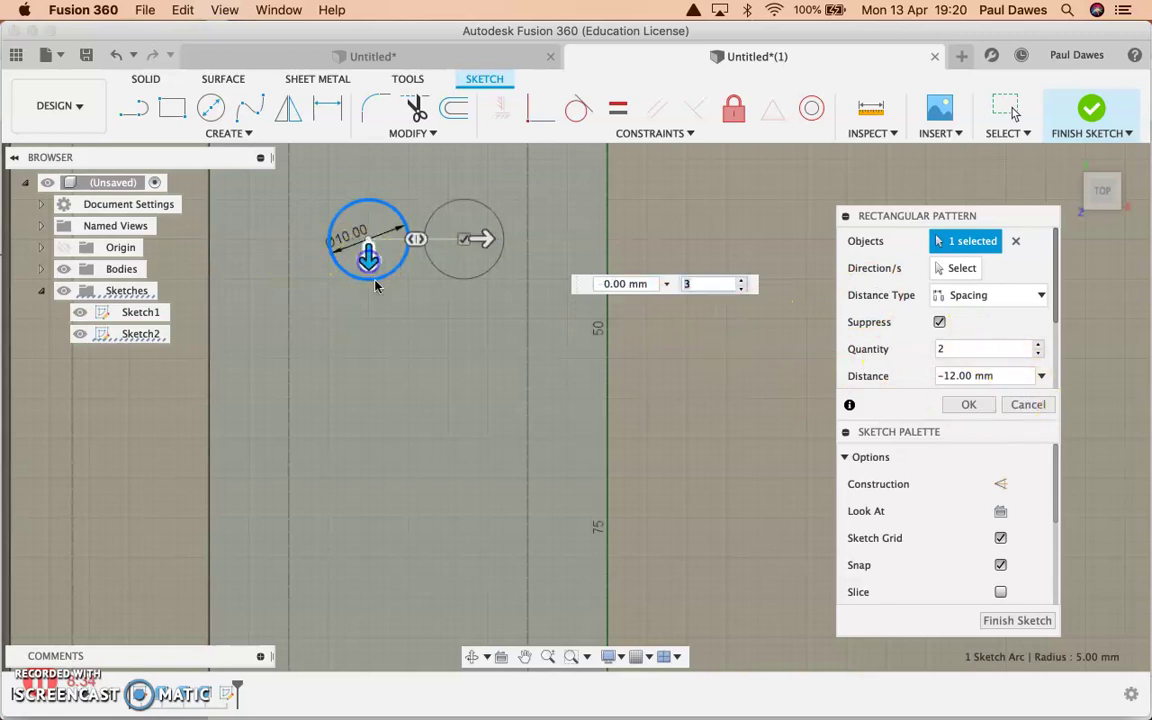
left_click_drag(368, 258, 368, 418)
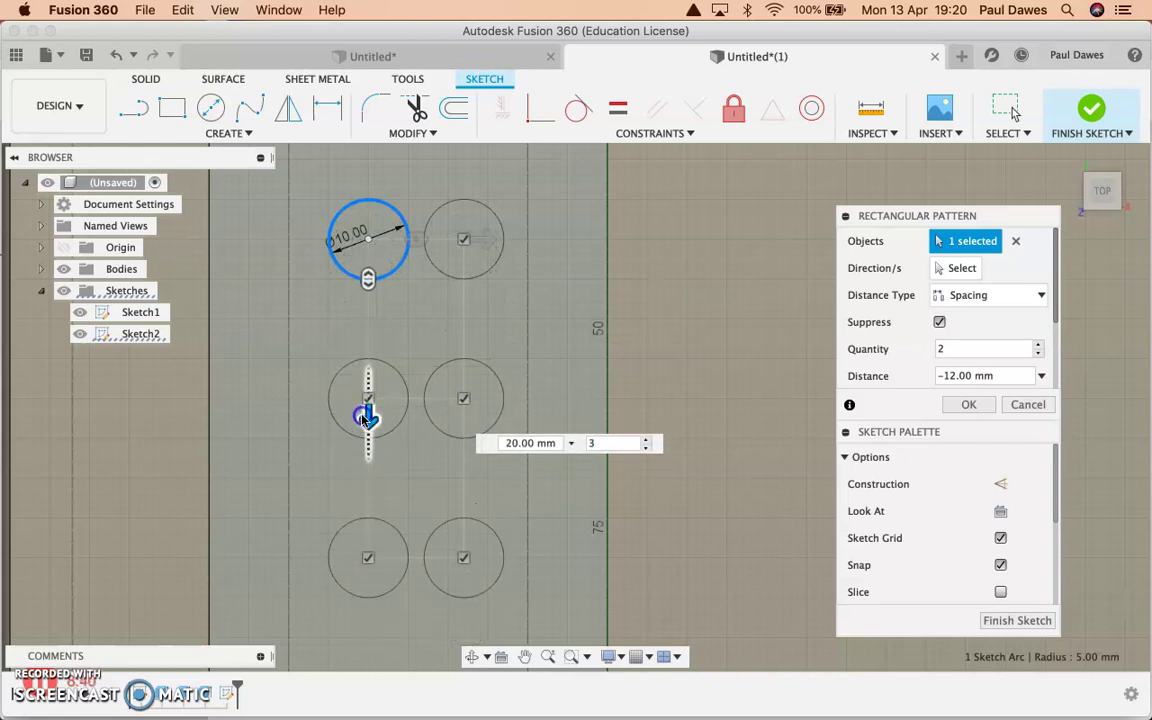
scroll(481, 473, "down", 3)
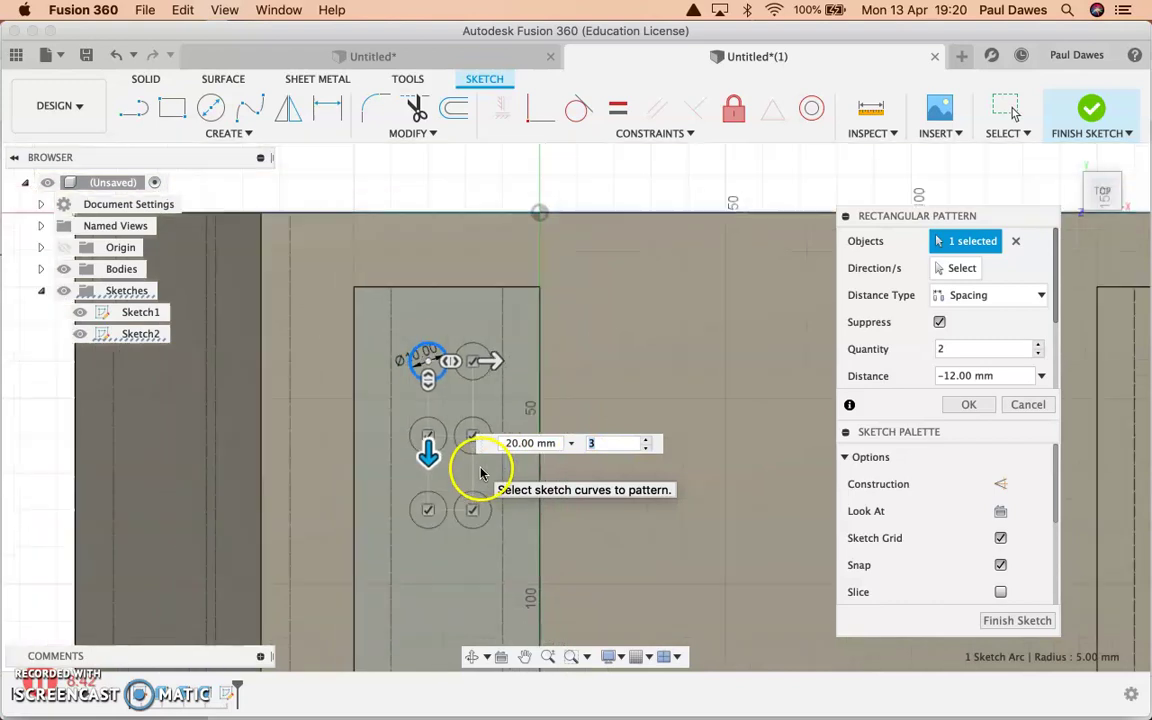
scroll(481, 473, "down", 5)
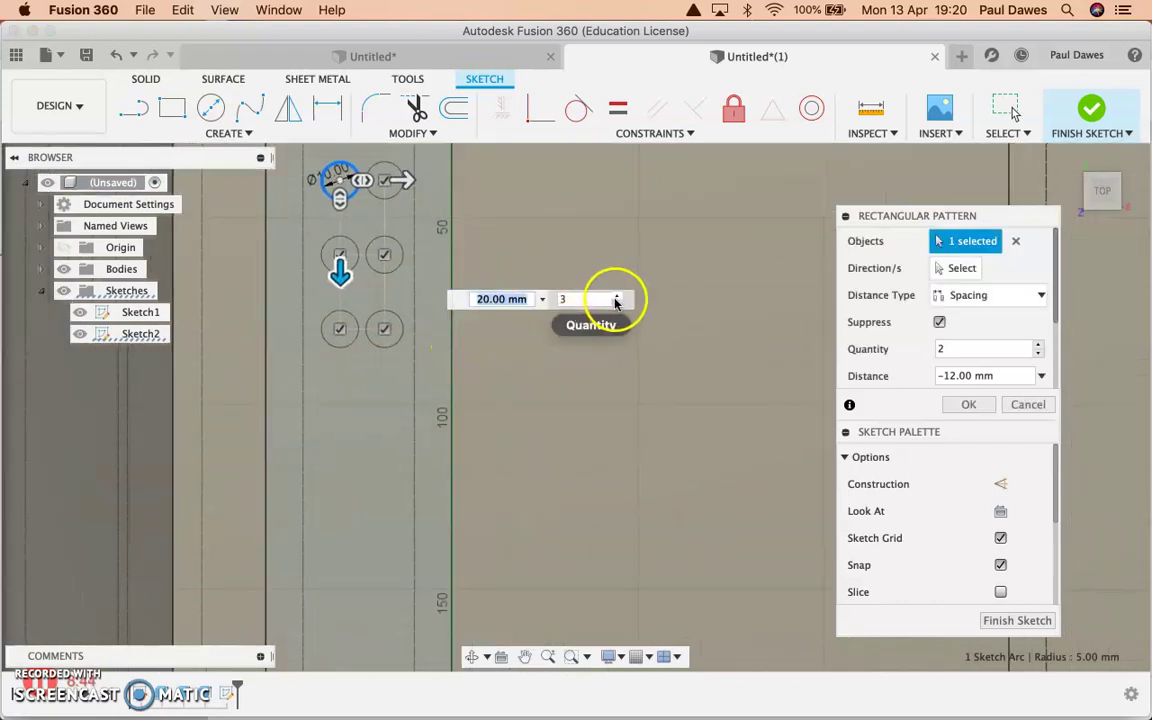
left_click(617, 296)
left_click(617, 296)
scroll(385, 415, "down", 2)
left_click(617, 302)
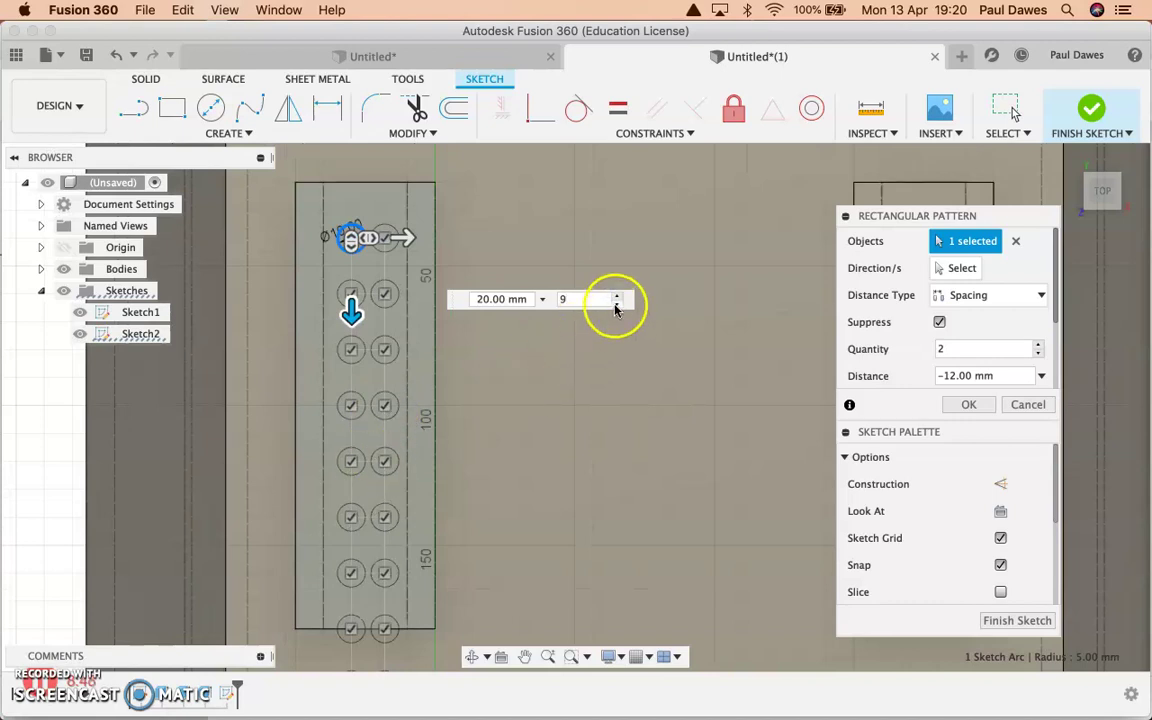
left_click(628, 343)
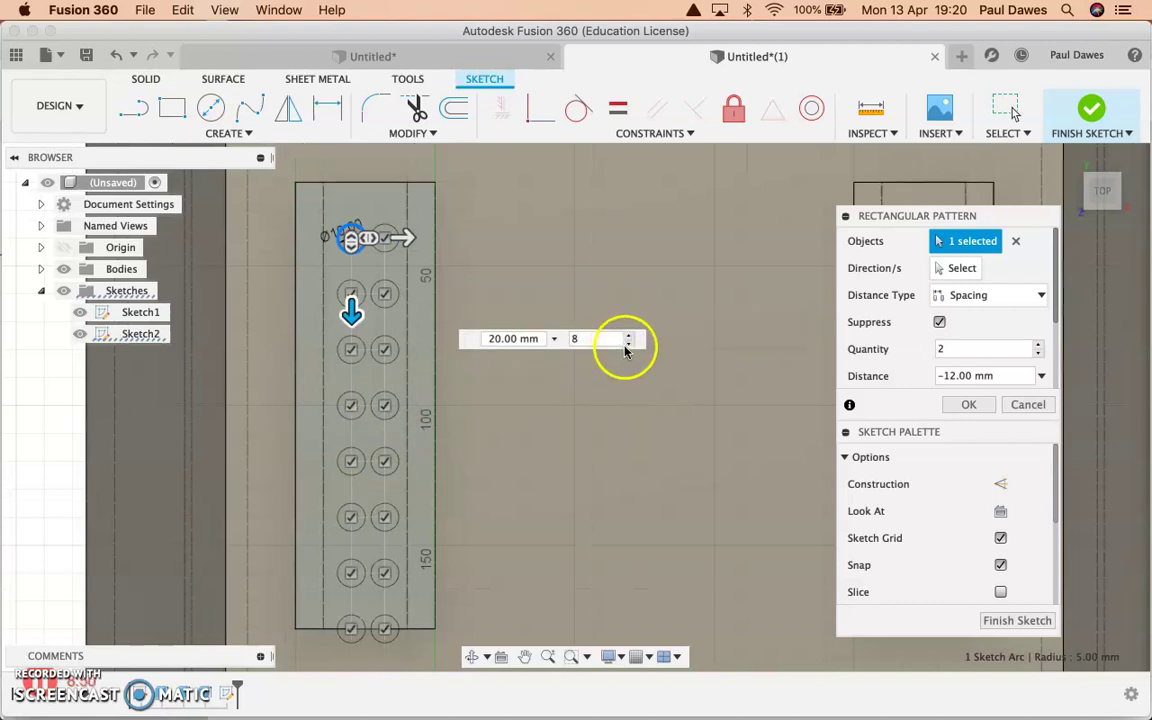
left_click(586, 419)
left_click(340, 228)
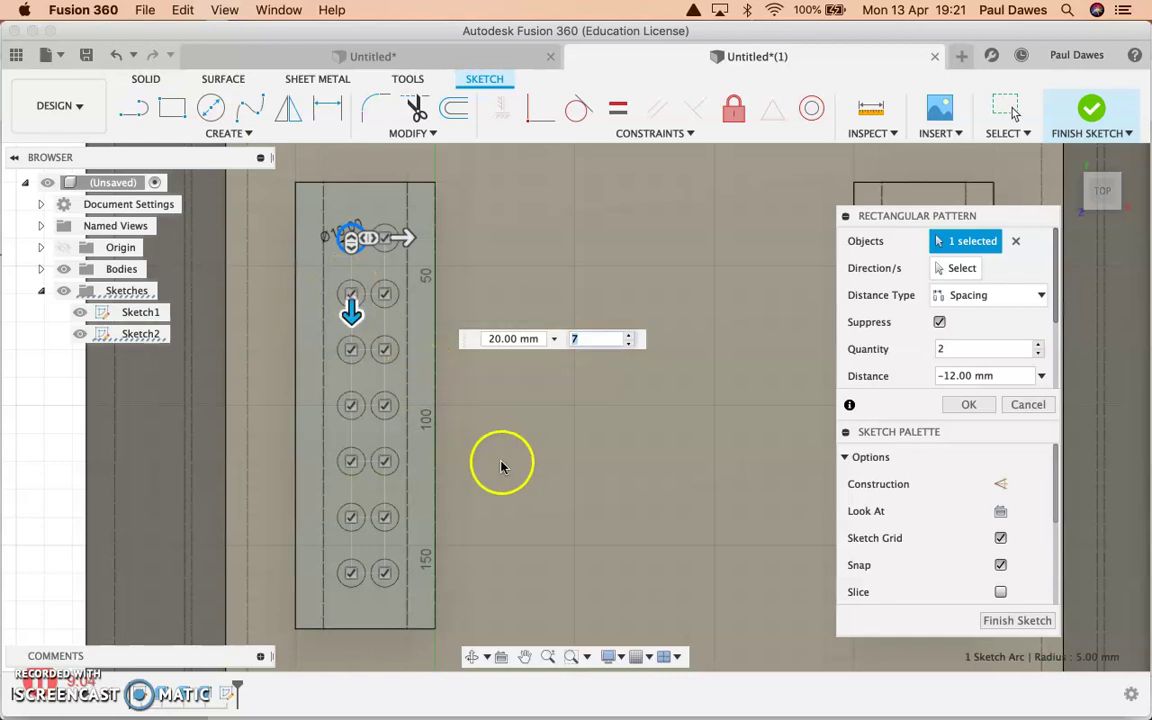
left_click(1015, 621)
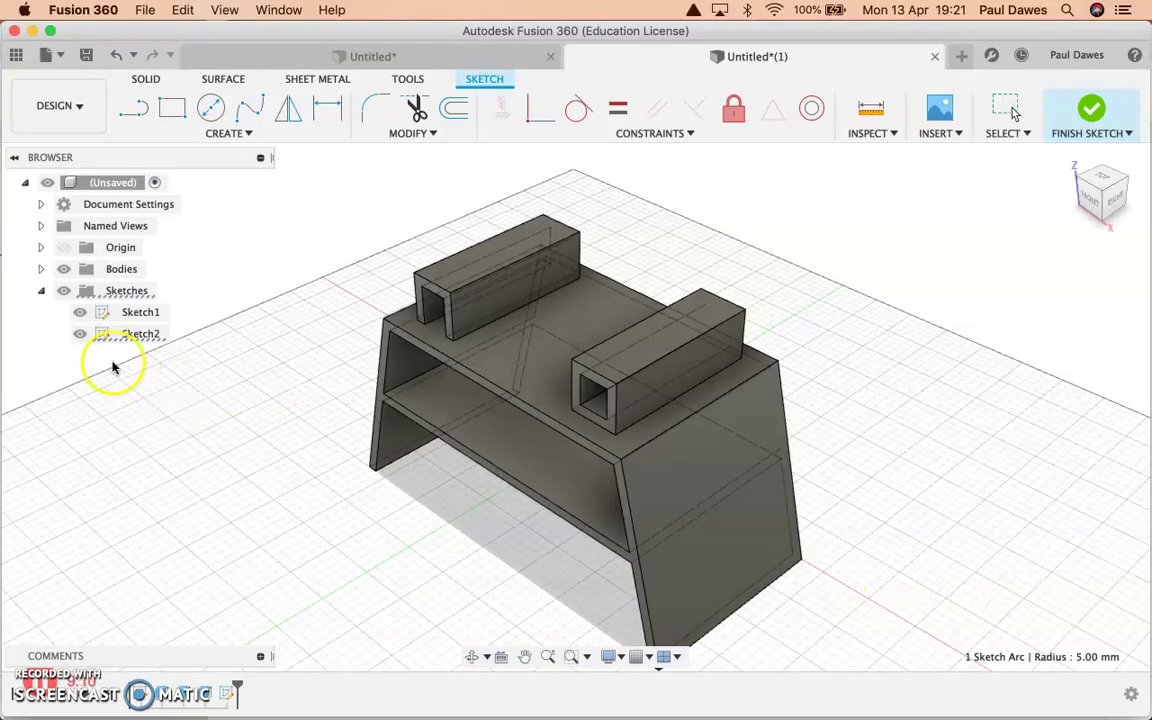
- Keep the hole sketch visible and hide Sketch1's profiles
left_click(80, 335)
left_click(80, 335)
left_click(63, 290)
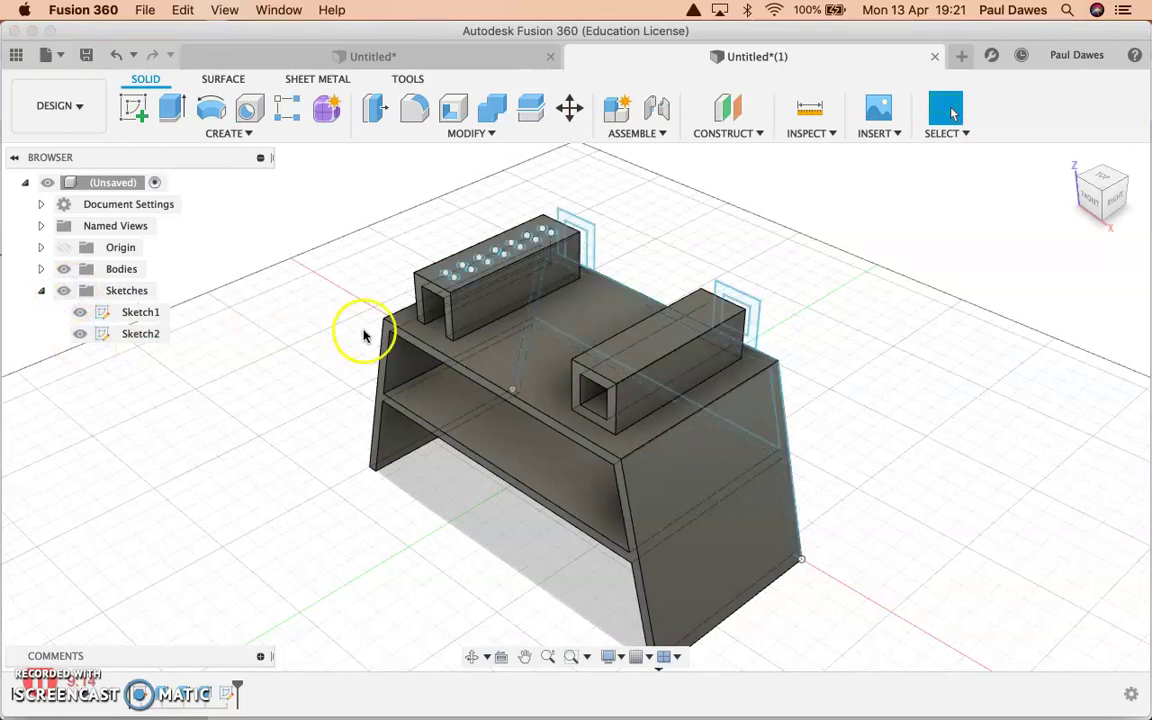
left_click(80, 312)
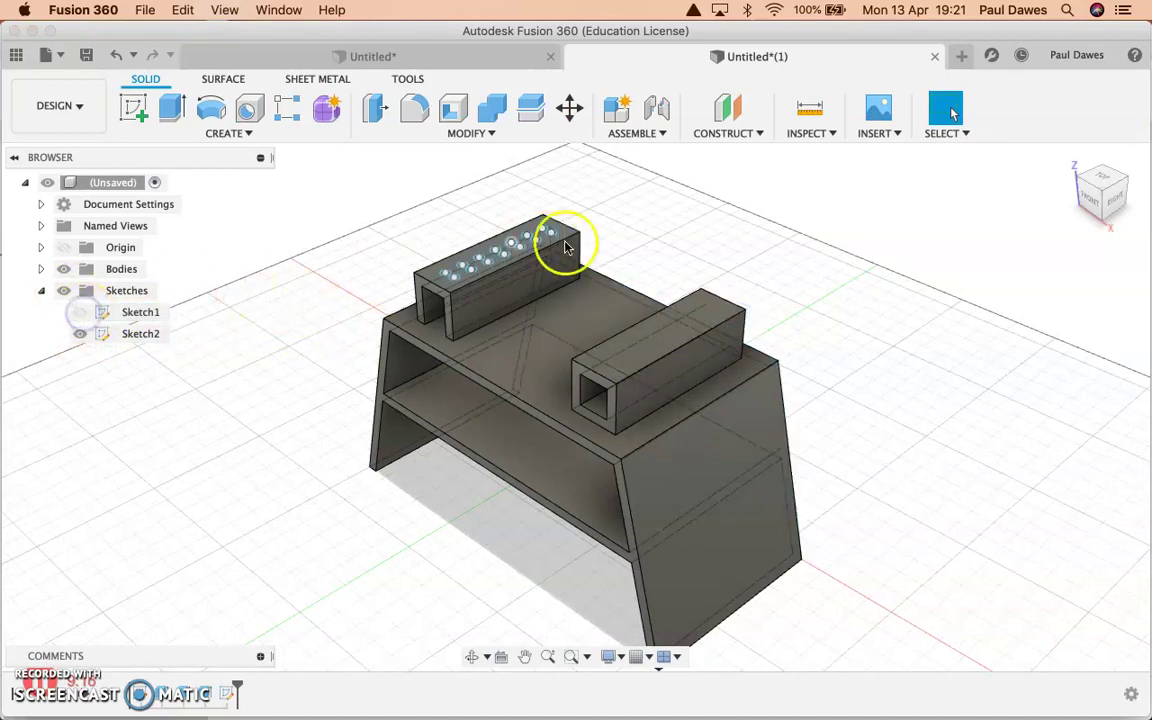
scroll(540, 247, "up", 5)
scroll(420, 249, "up", 3)
scroll(440, 255, "up", 3)
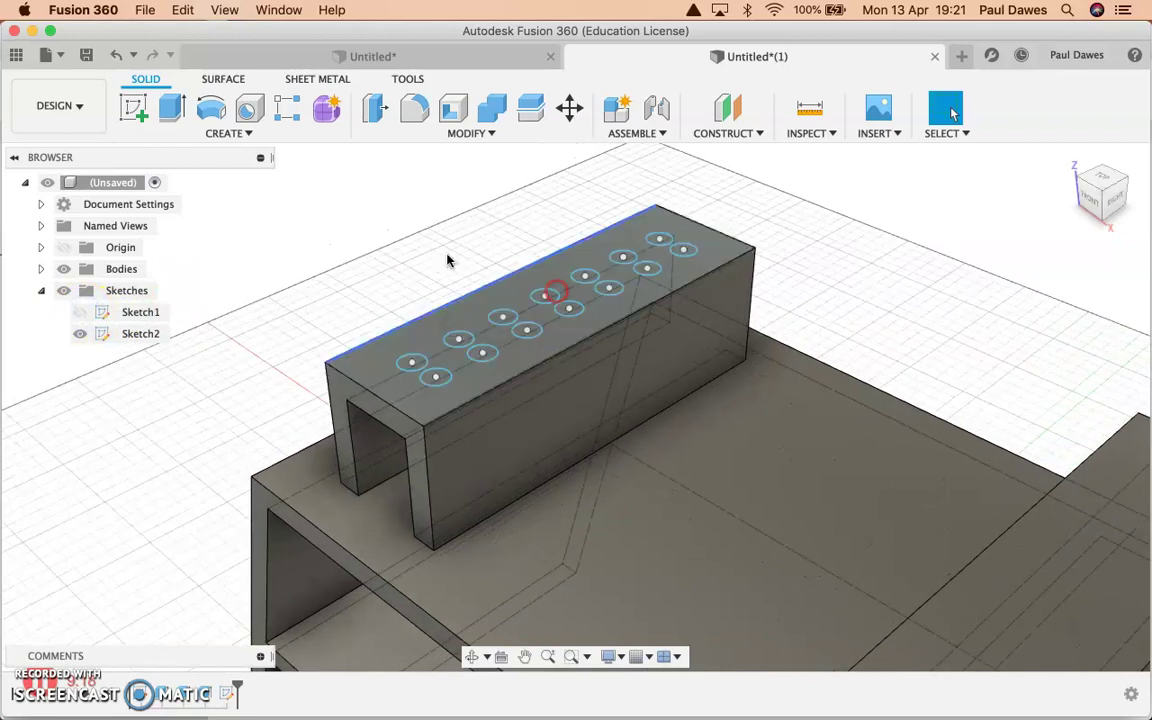
- Extrude six hole circles as a -20 mm cut into the left box's top
left_click(172, 107)
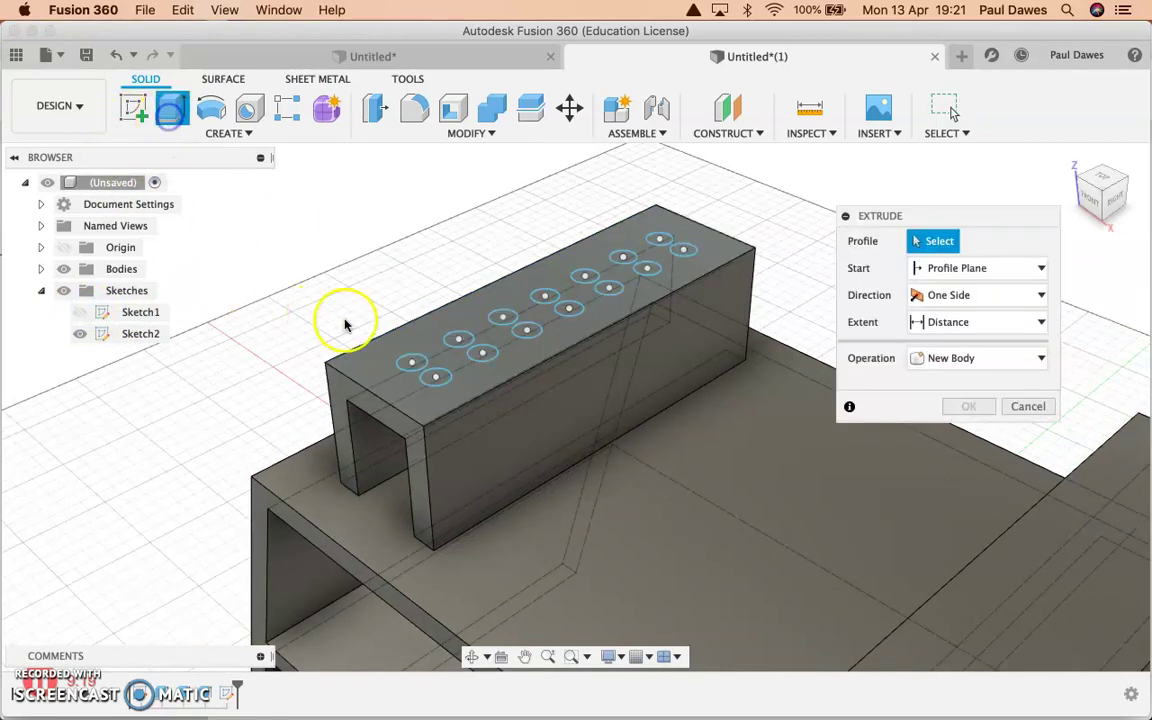
left_click(412, 362)
left_click(436, 374)
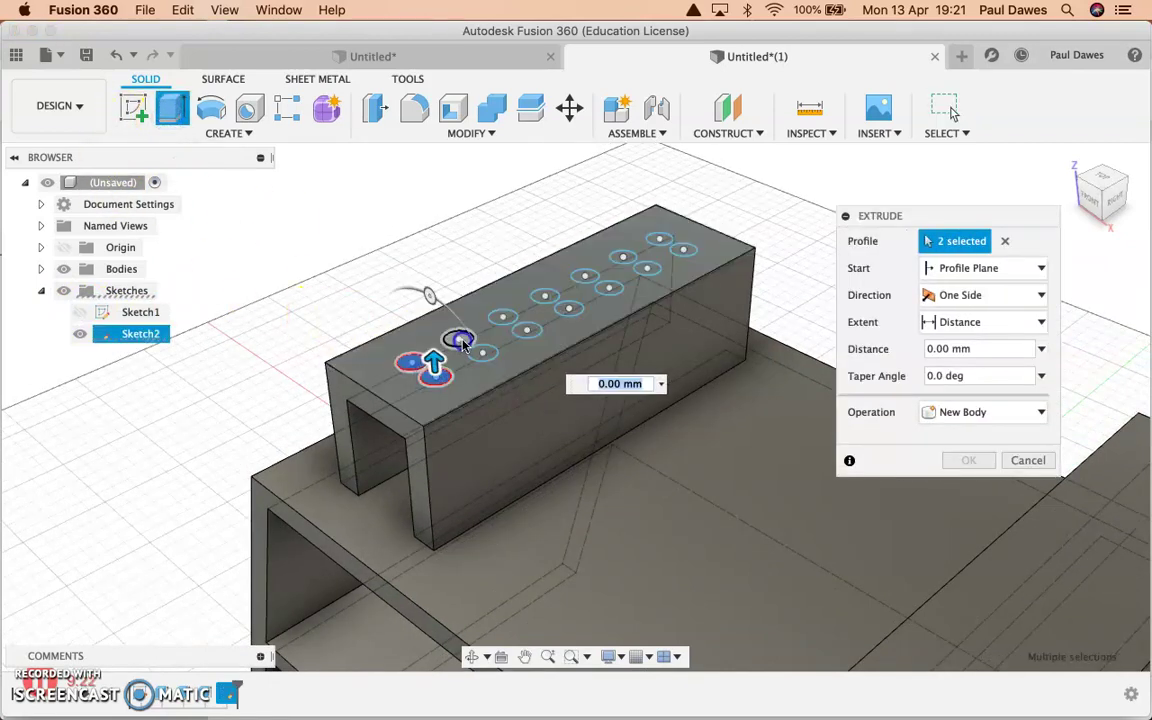
left_click(458, 340)
left_click(482, 352)
left_click(503, 318)
left_click(527, 330)
type("-10")
key("Return")
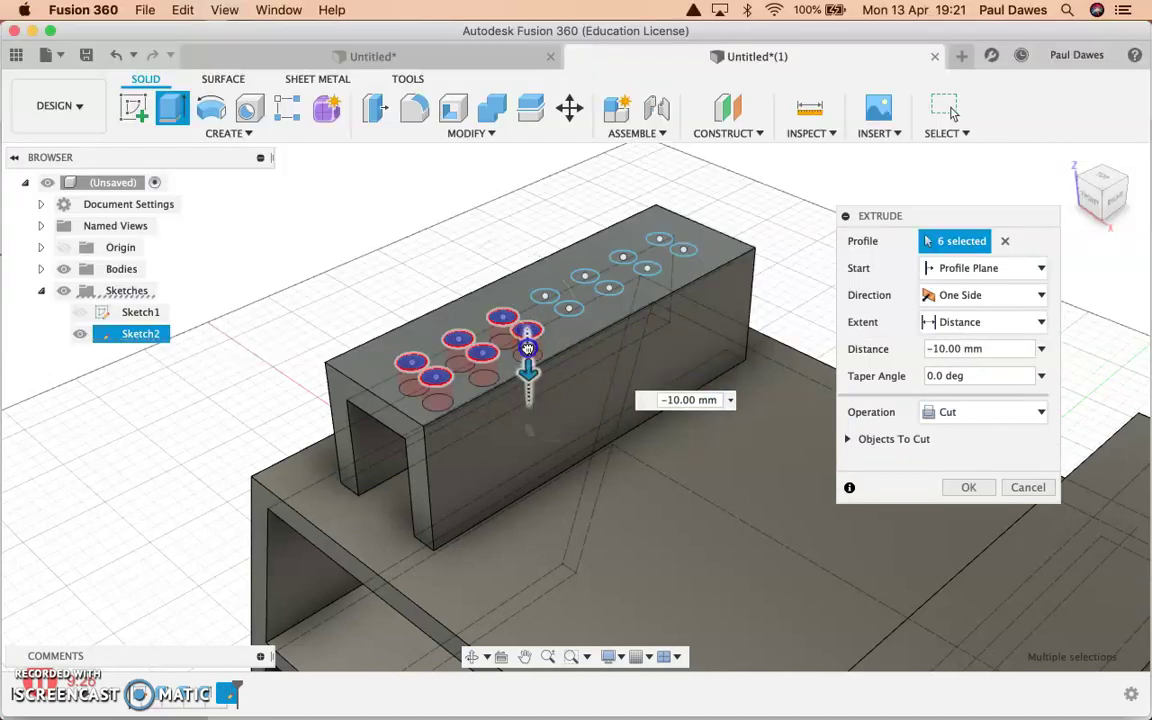
type("-20")
key("Return")
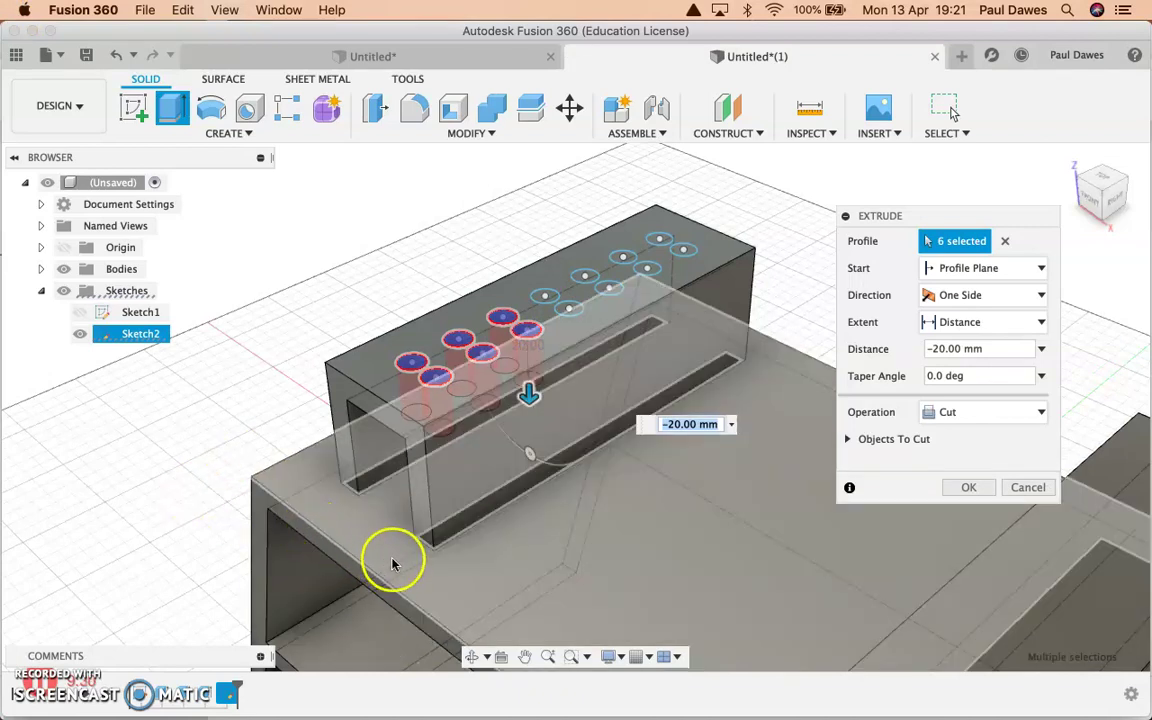
key("Return")
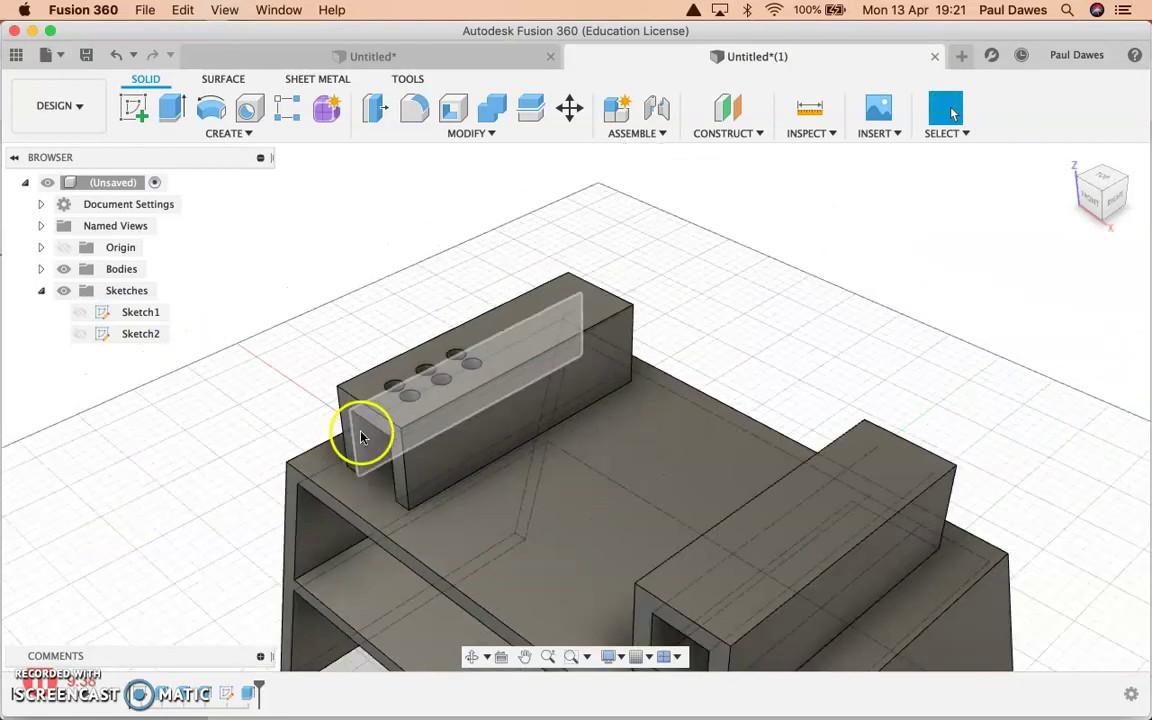
- Sketch a 150 × 6 mm rectangle from the origin on the desk top face
middle_click_drag(165, 459, 656, 442, "shift")
middle_click_drag(476, 386, 447, 463, "shift")
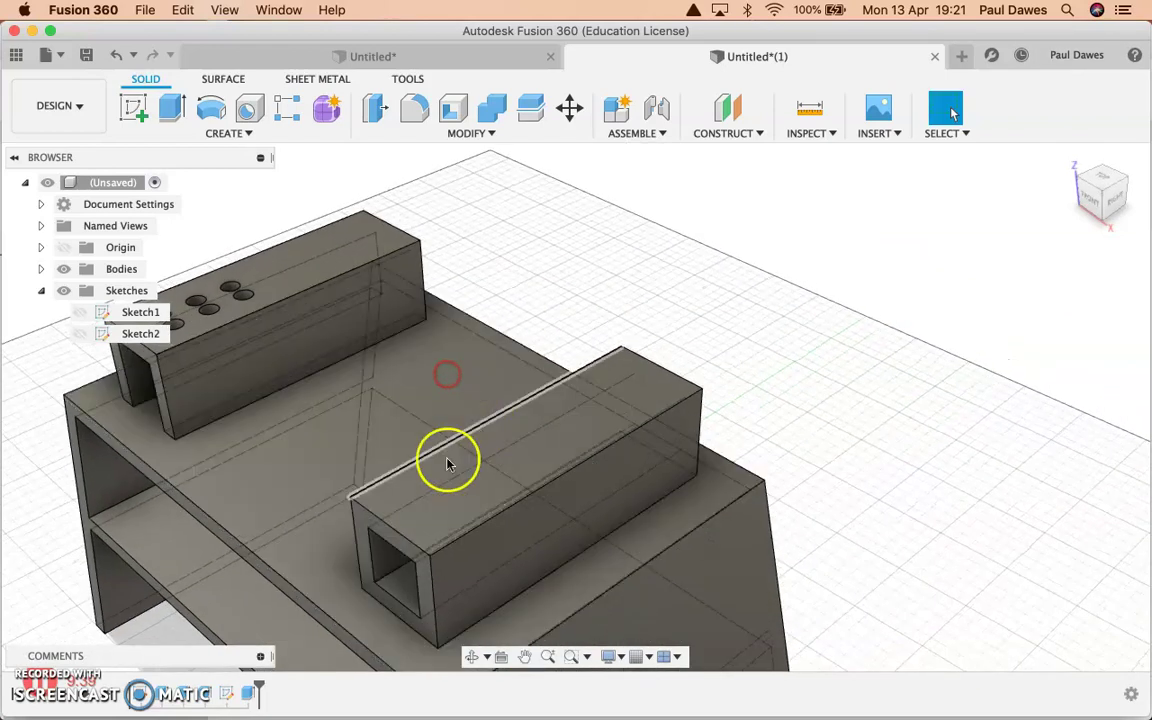
left_click(138, 110)
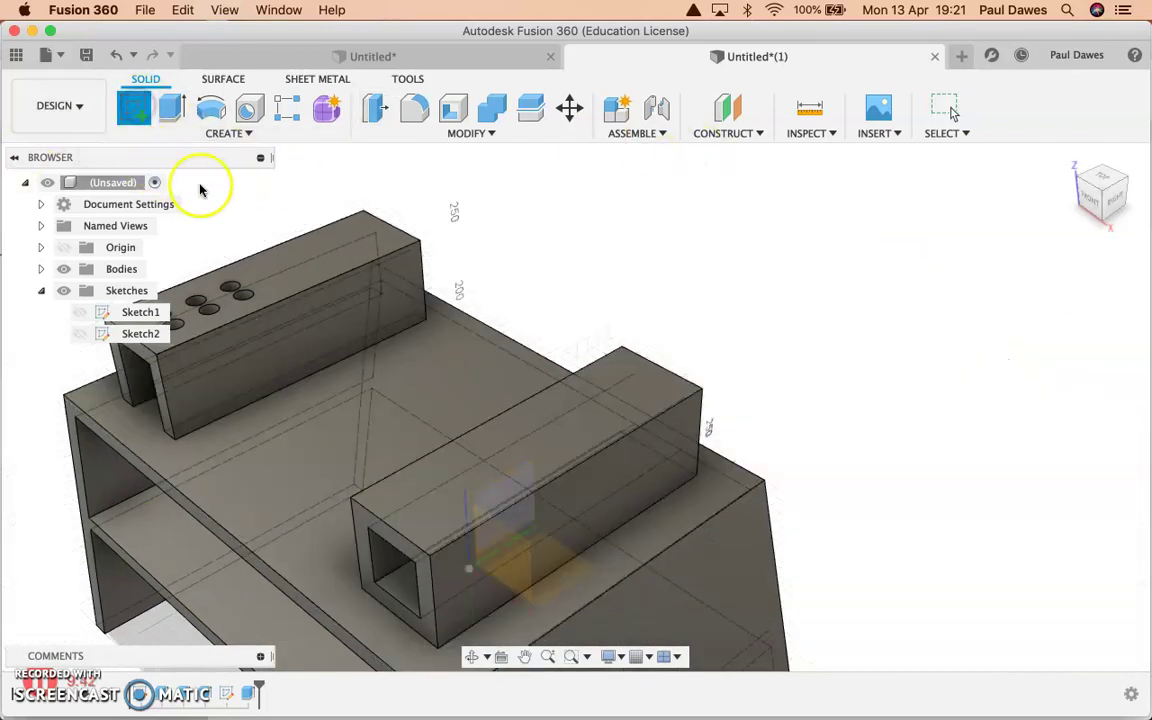
left_click(487, 392)
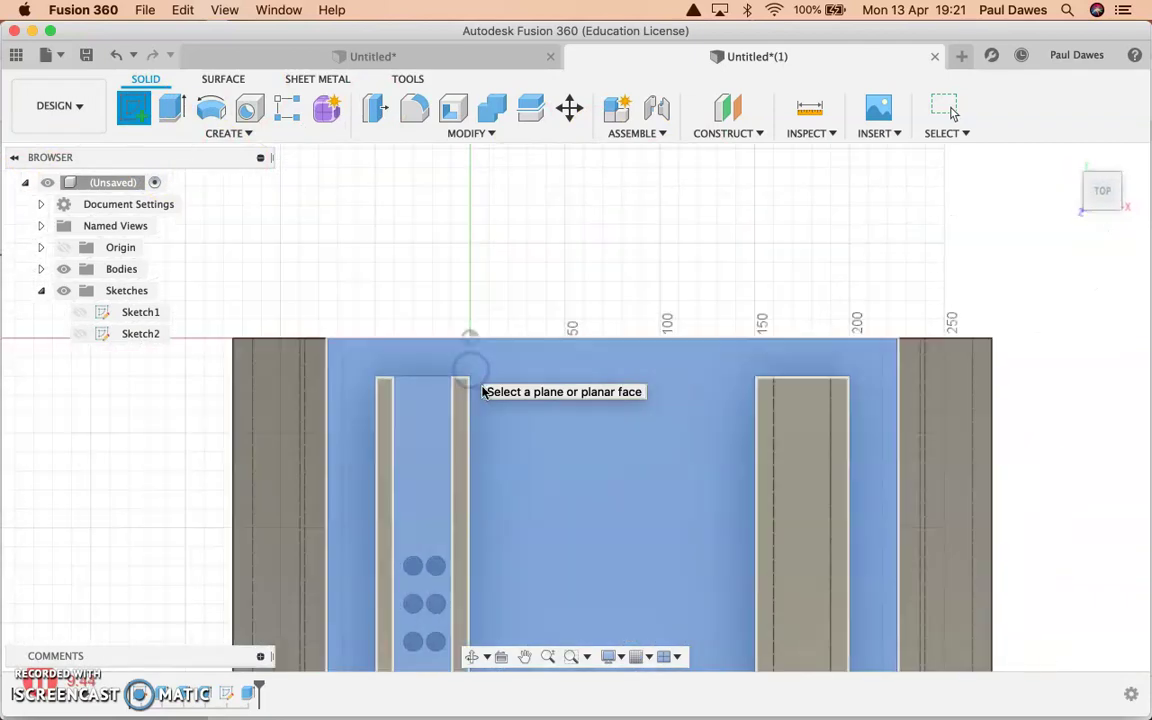
left_click(470, 422)
left_click(171, 108)
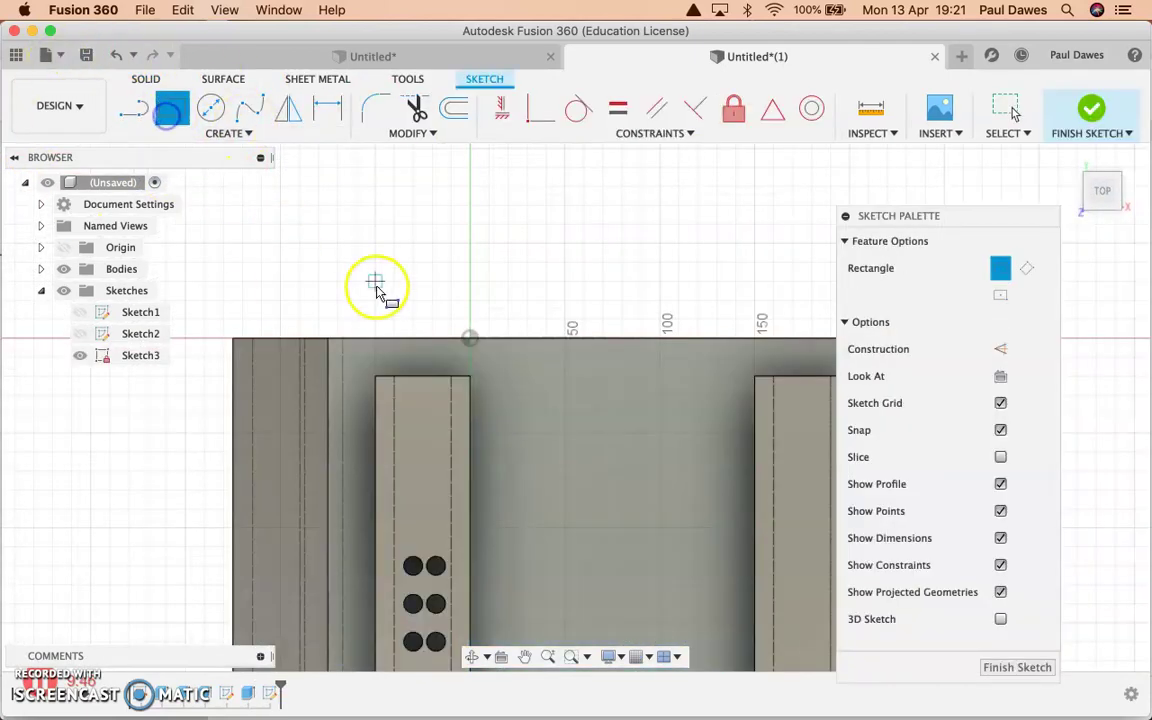
left_click(470, 340)
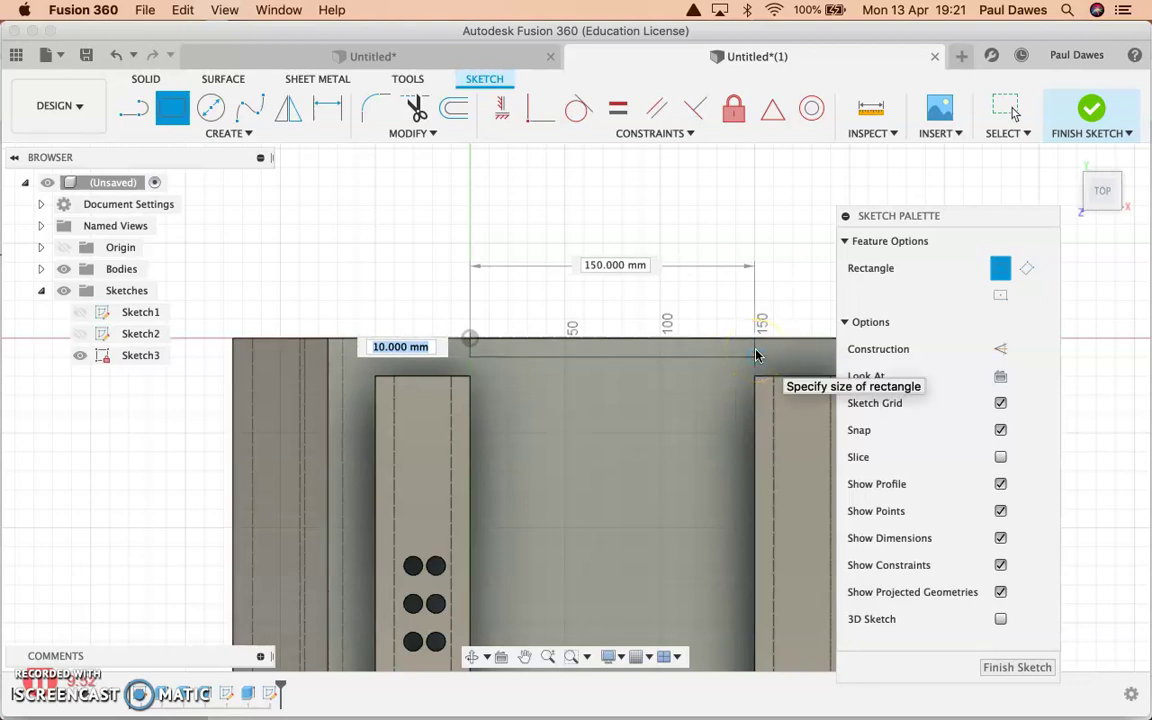
key("Tab")
key("Return")
left_click(761, 337)
left_click(1087, 115)
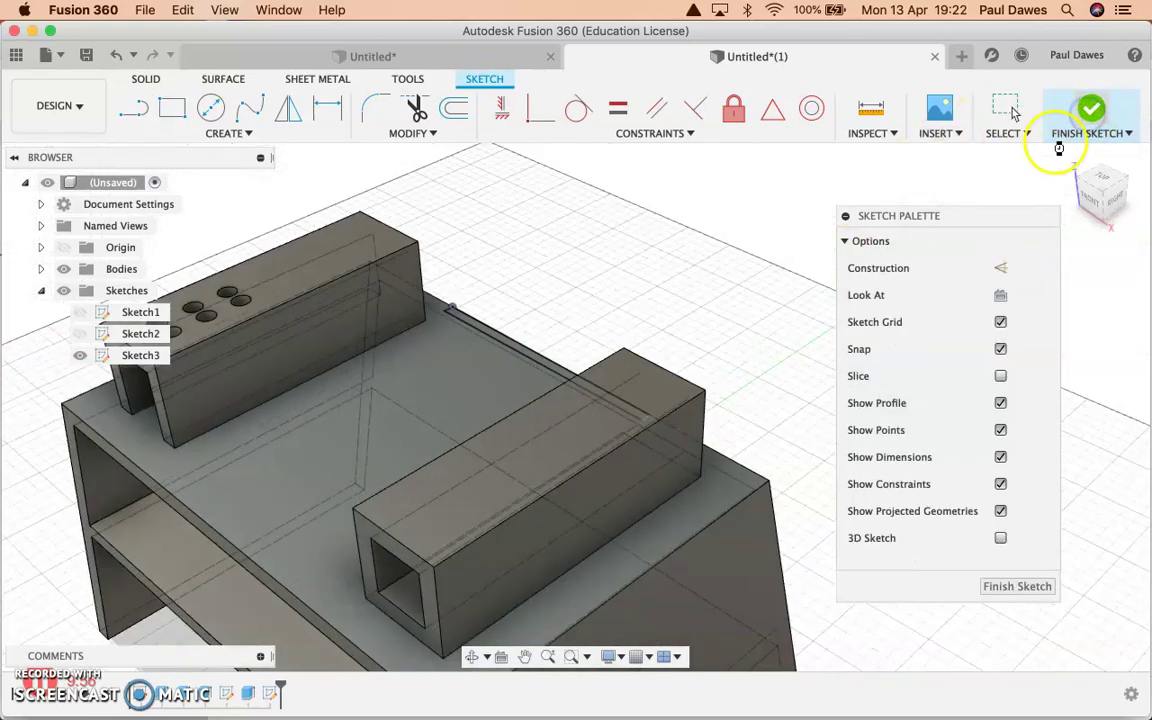
- Extrude the thin strip 300 mm upward, joined to the organiser, as a backboard
left_click(168, 112)
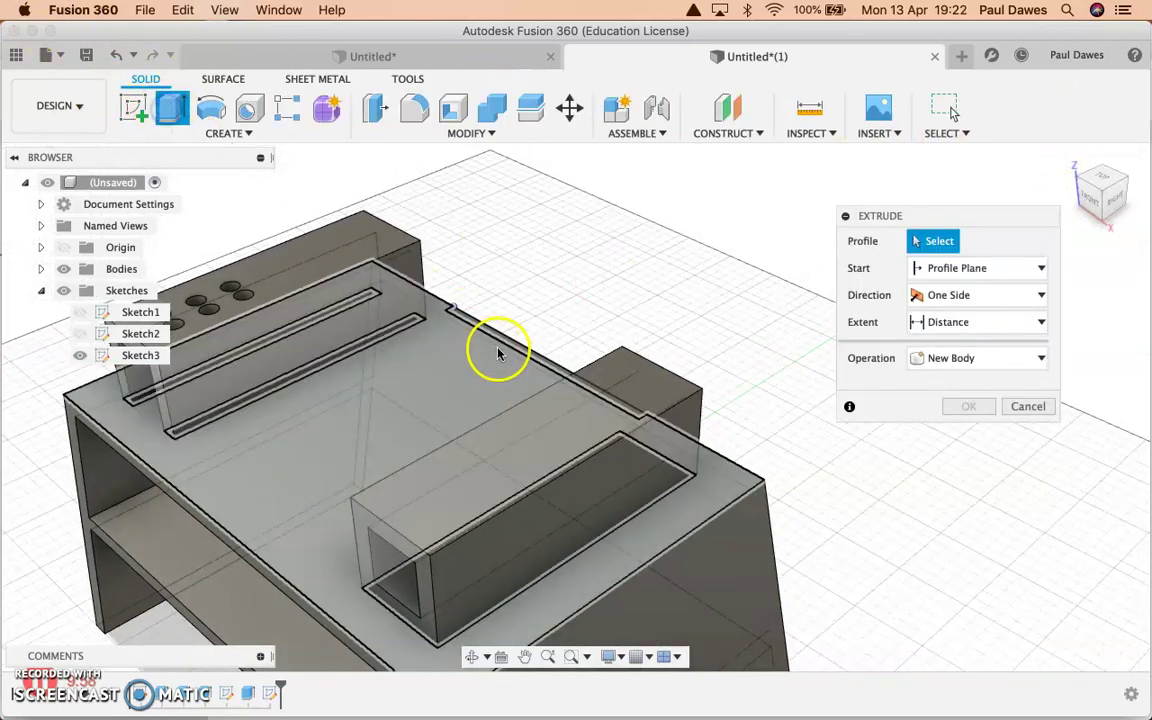
left_click(505, 340)
left_click_drag(535, 262, 524, 174)
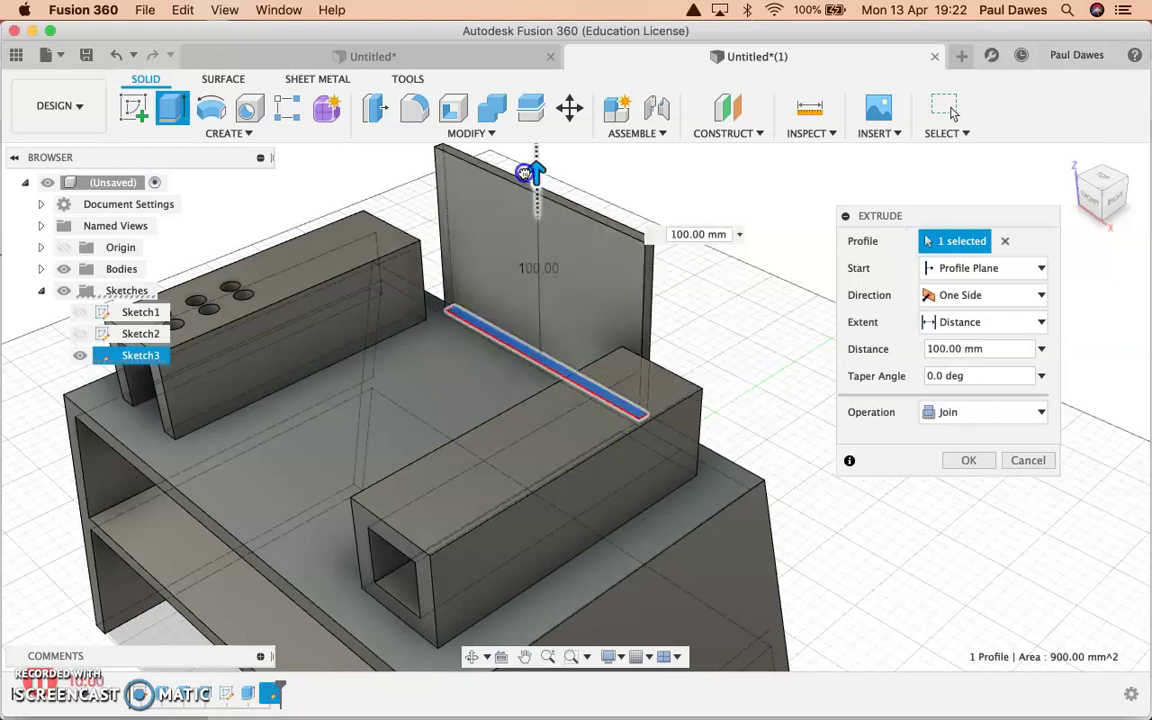
type("00")
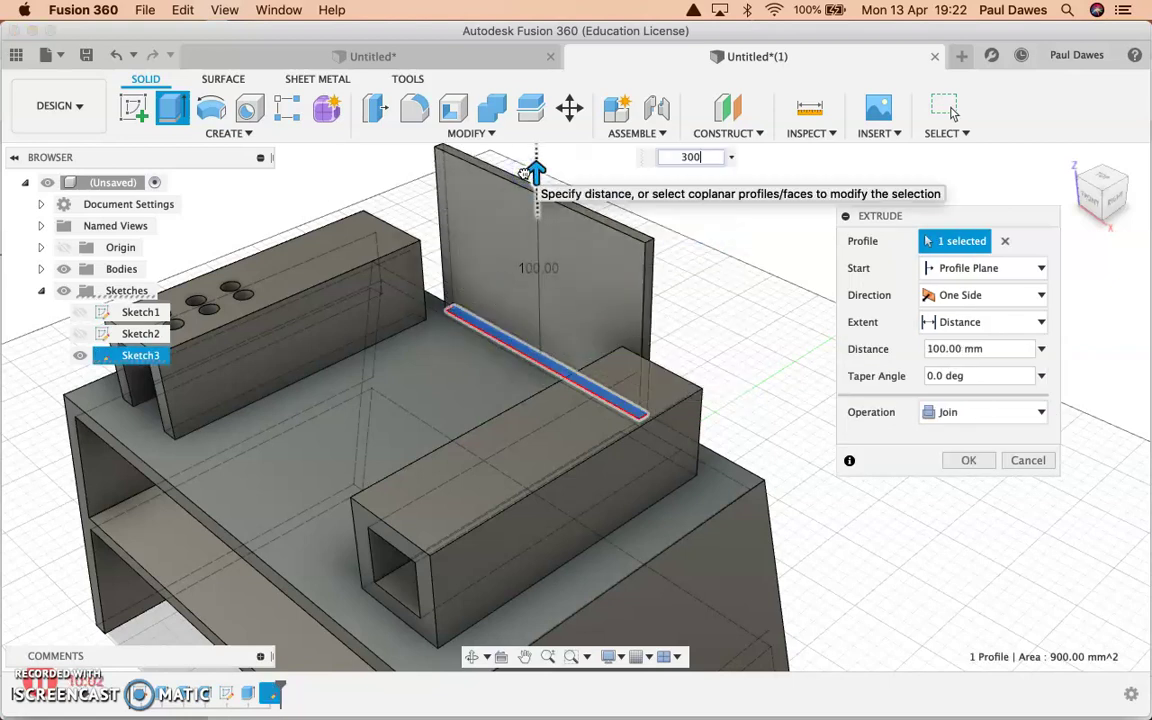
key("Return")
- View the whole model from Home and compare it with the other model document
left_click(489, 219)
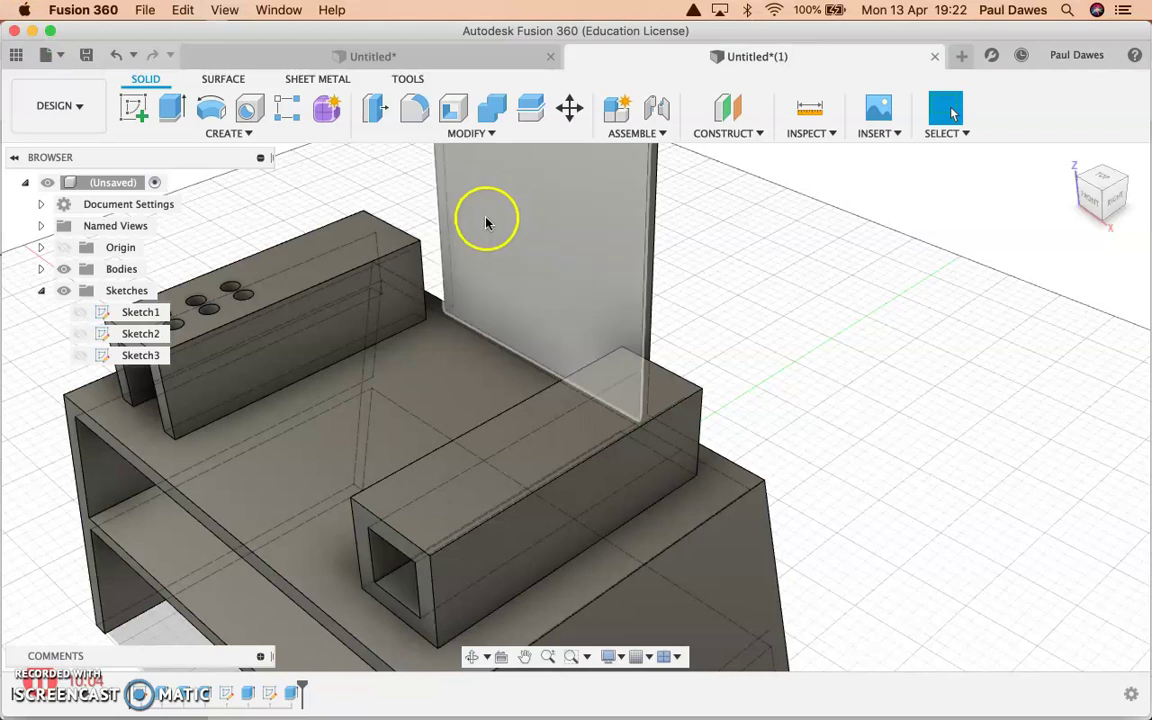
left_click(1070, 163)
left_click(1070, 163)
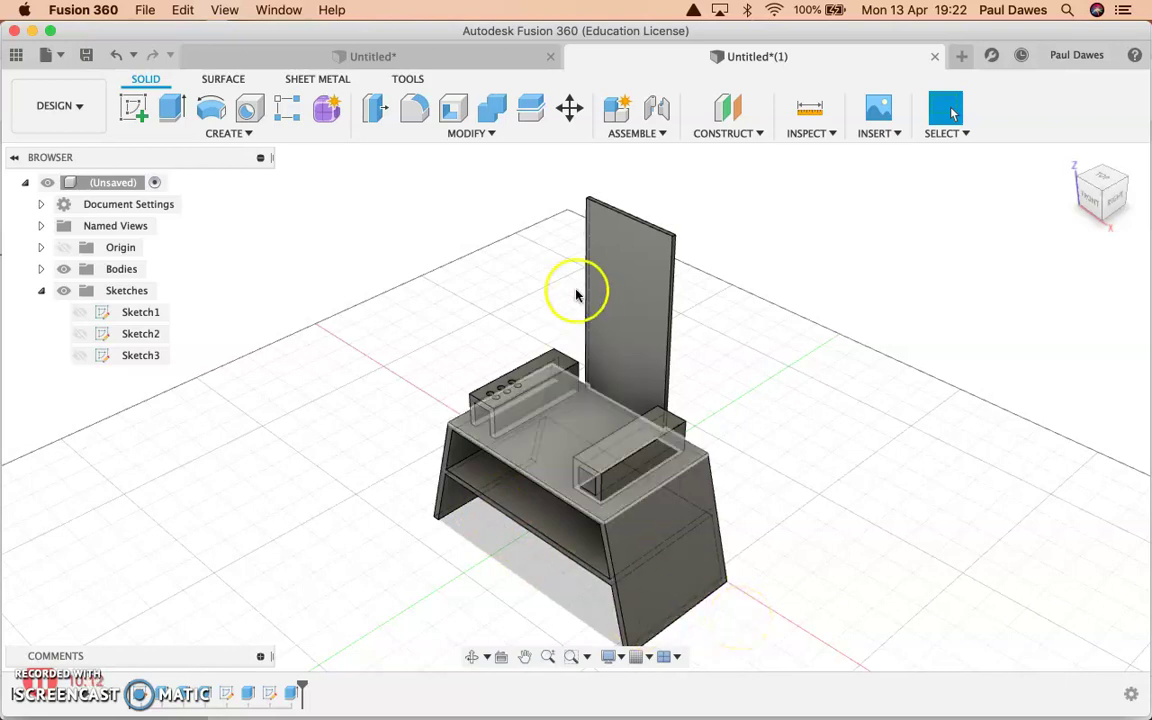
left_click(422, 57)
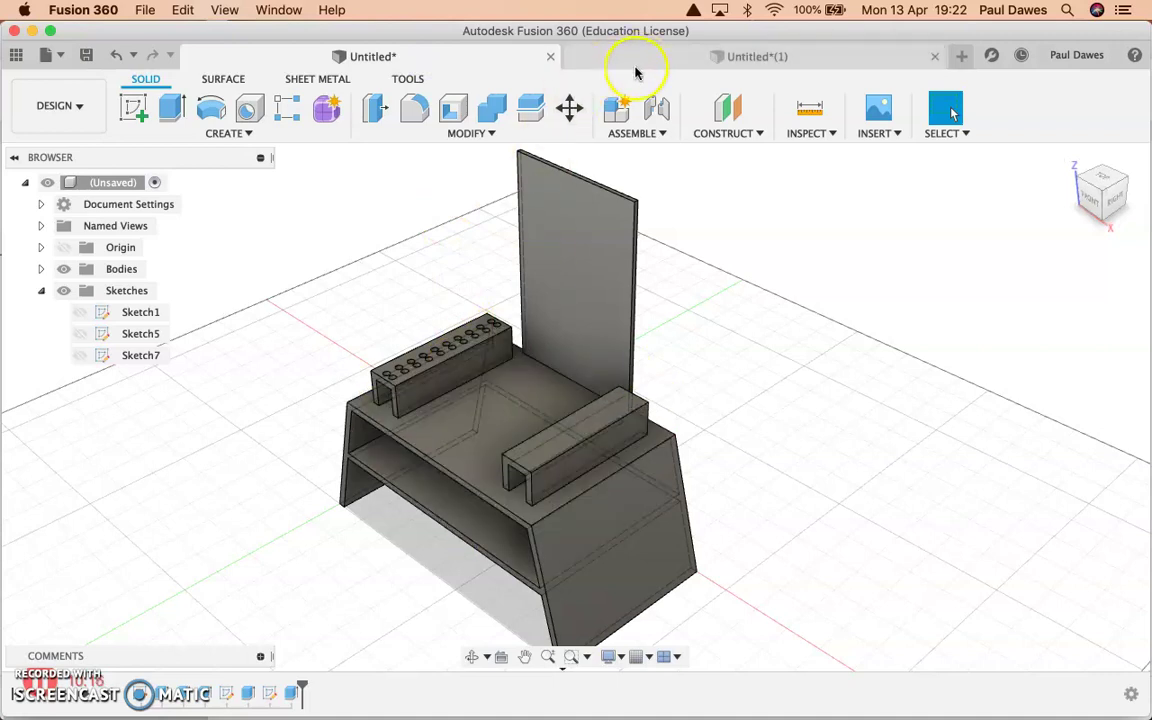
left_click(756, 56)
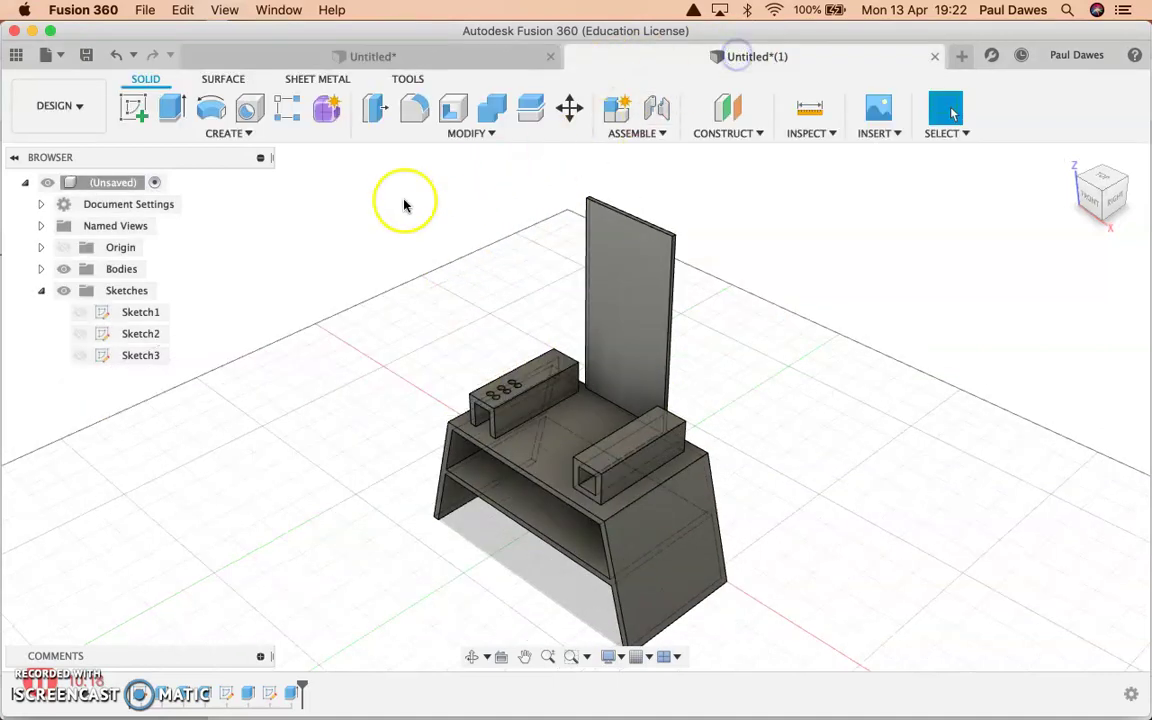
- Fillet the pen-holder boxes' top edges with a 5 mm radius
left_click(414, 108)
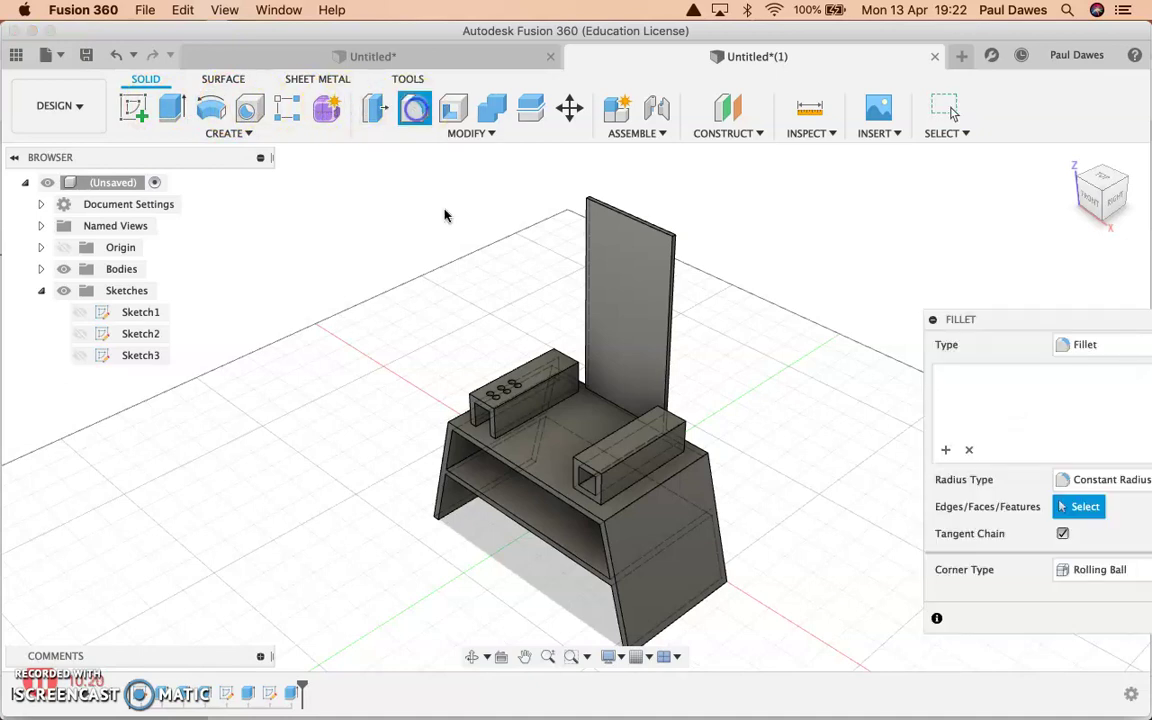
left_click(619, 467)
left_click(538, 395)
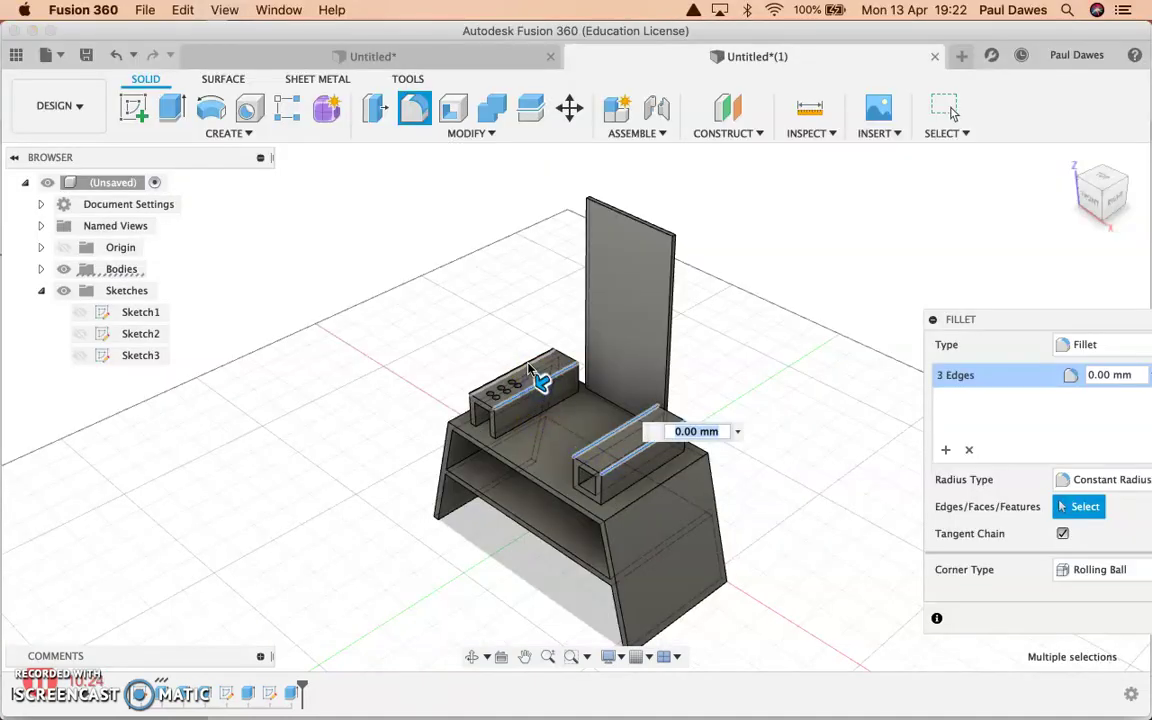
left_click(530, 362)
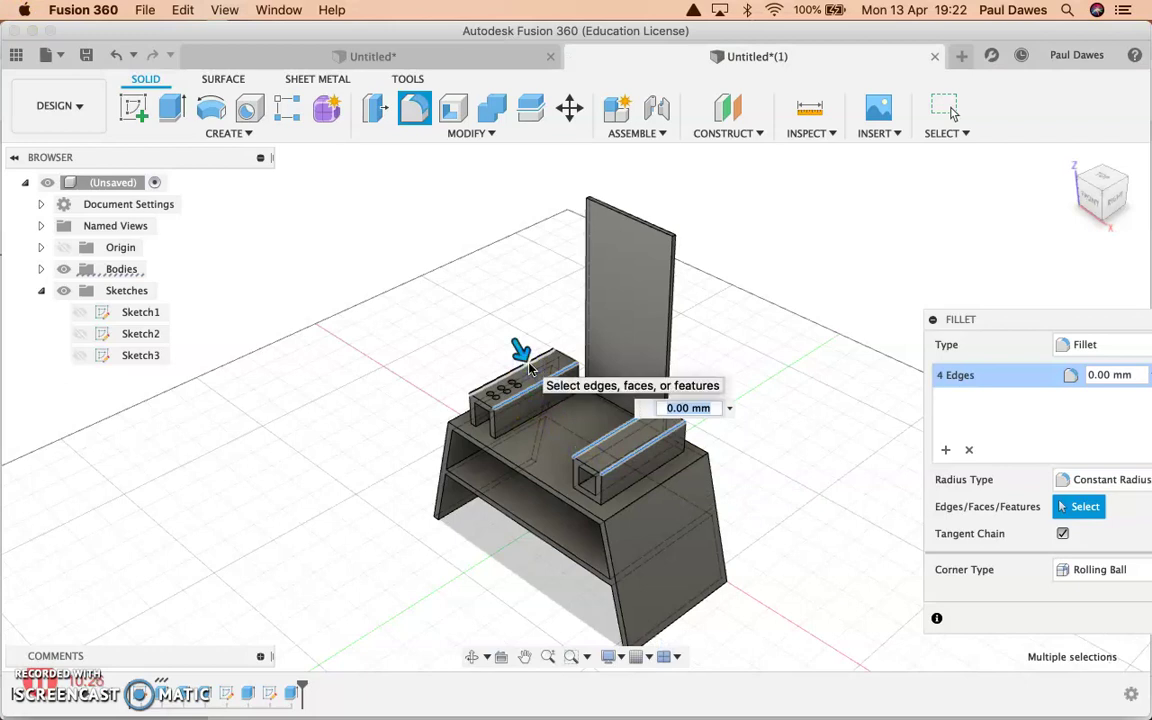
type("5")
key("Return")
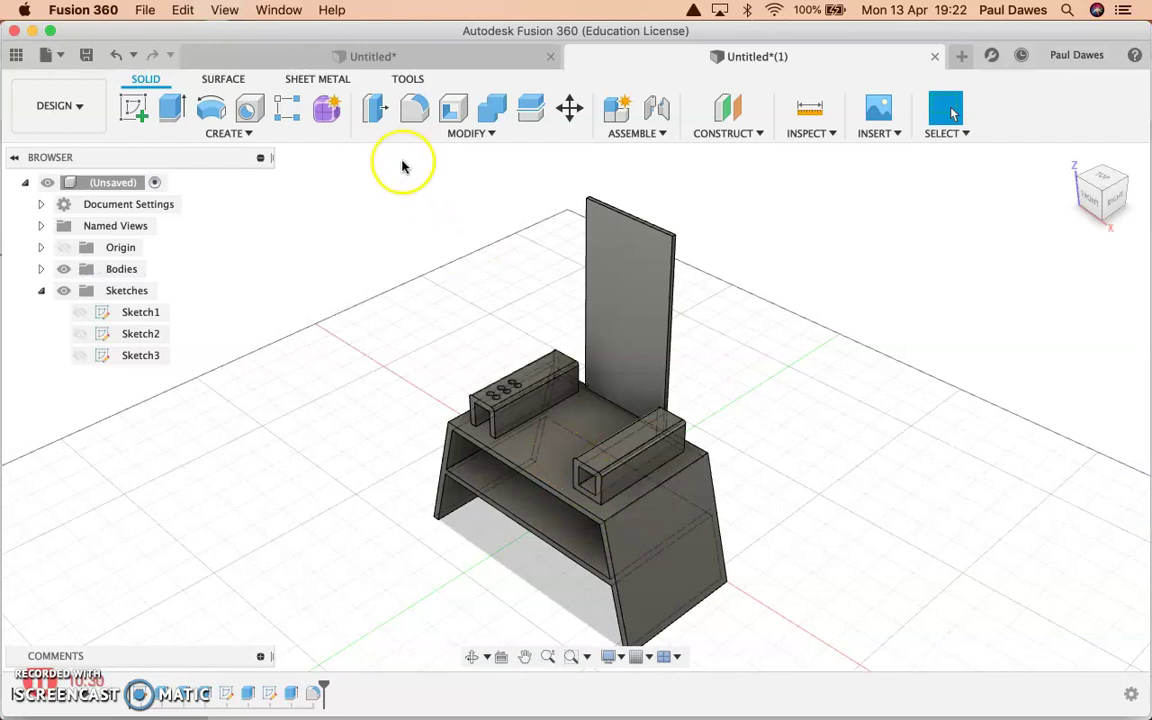
- Fillet the front desk edge and another box top edge at 5 mm
left_click(414, 108)
left_click(619, 516)
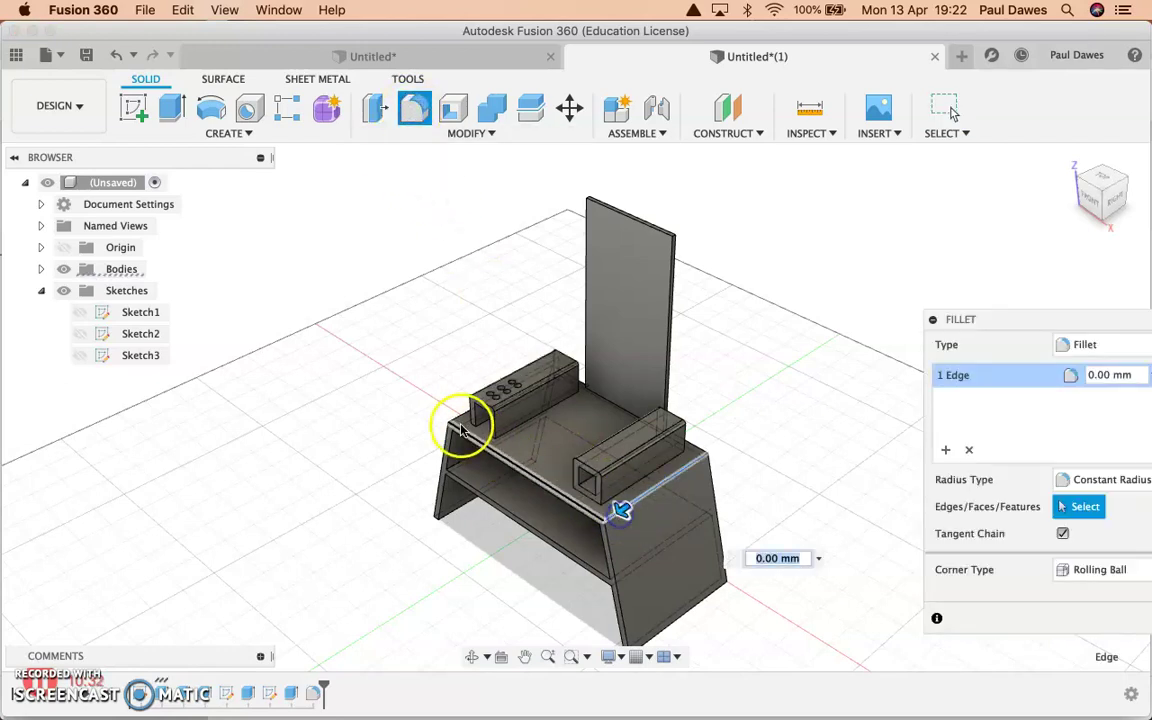
left_click(452, 405)
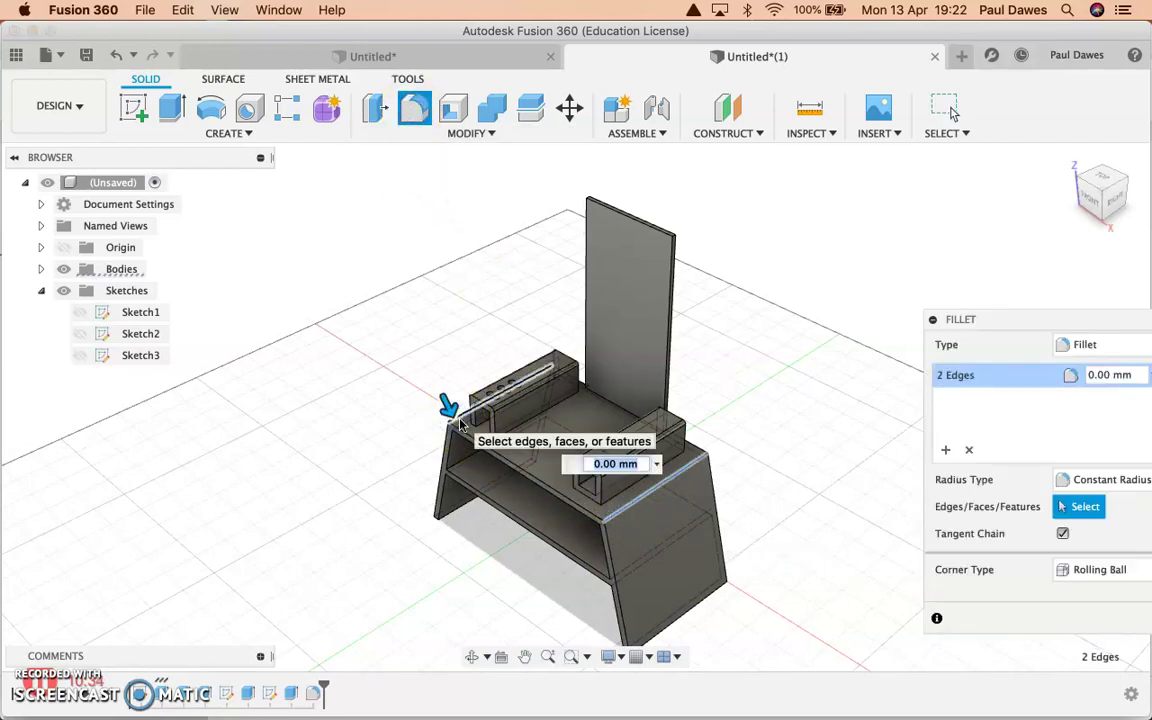
type("5")
key("Return")
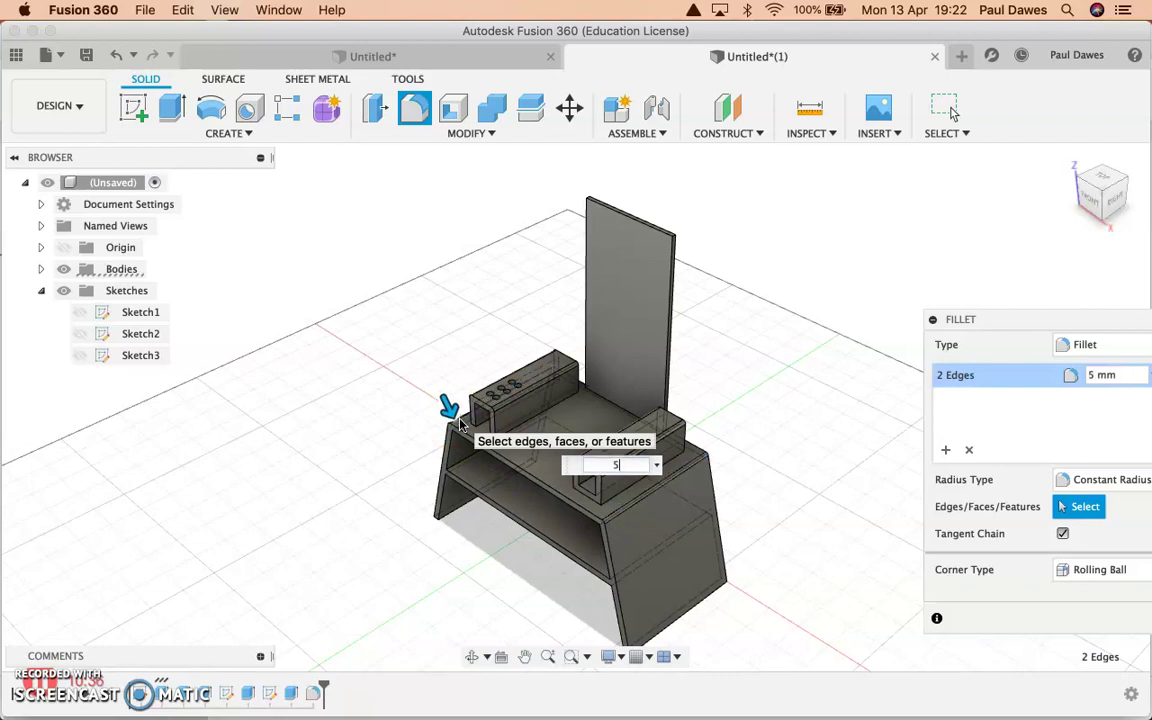
scroll(566, 496, "up", 3)
scroll(599, 527, "up", 3)
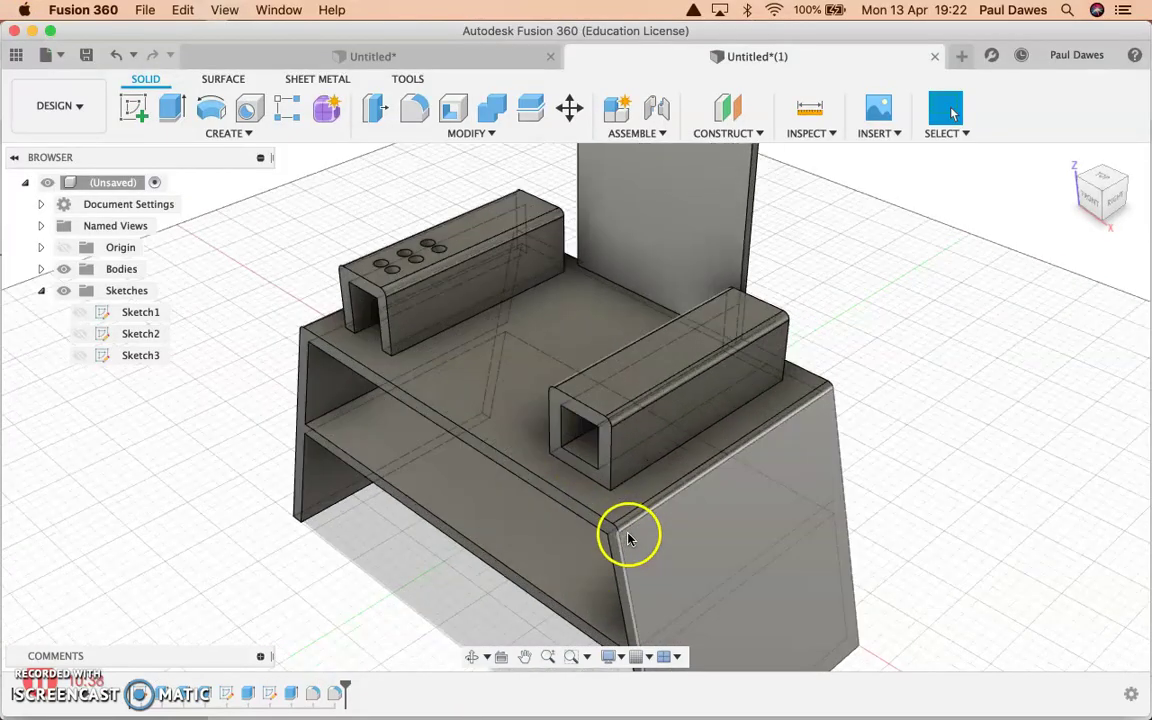
scroll(628, 538, "up", 2)
scroll(617, 532, "up", 2)
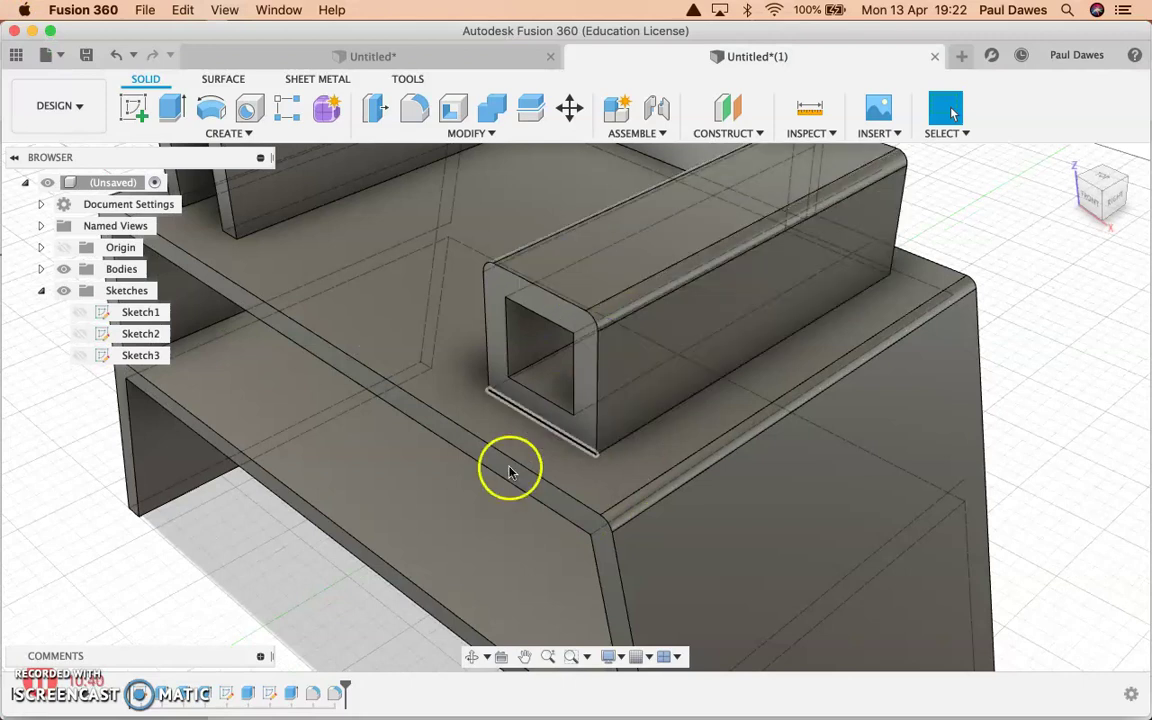
scroll(495, 488, "down", 2)
scroll(401, 427, "down", 2)
scroll(405, 430, "down", 2)
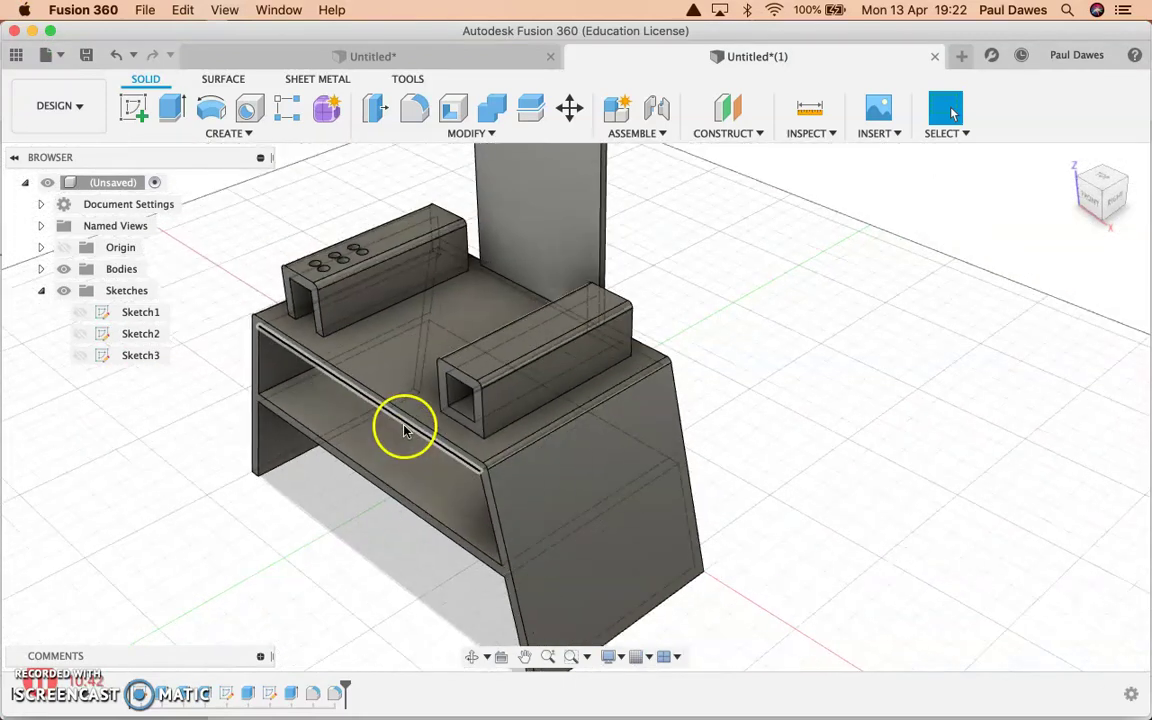
scroll(445, 431, "down", 2)
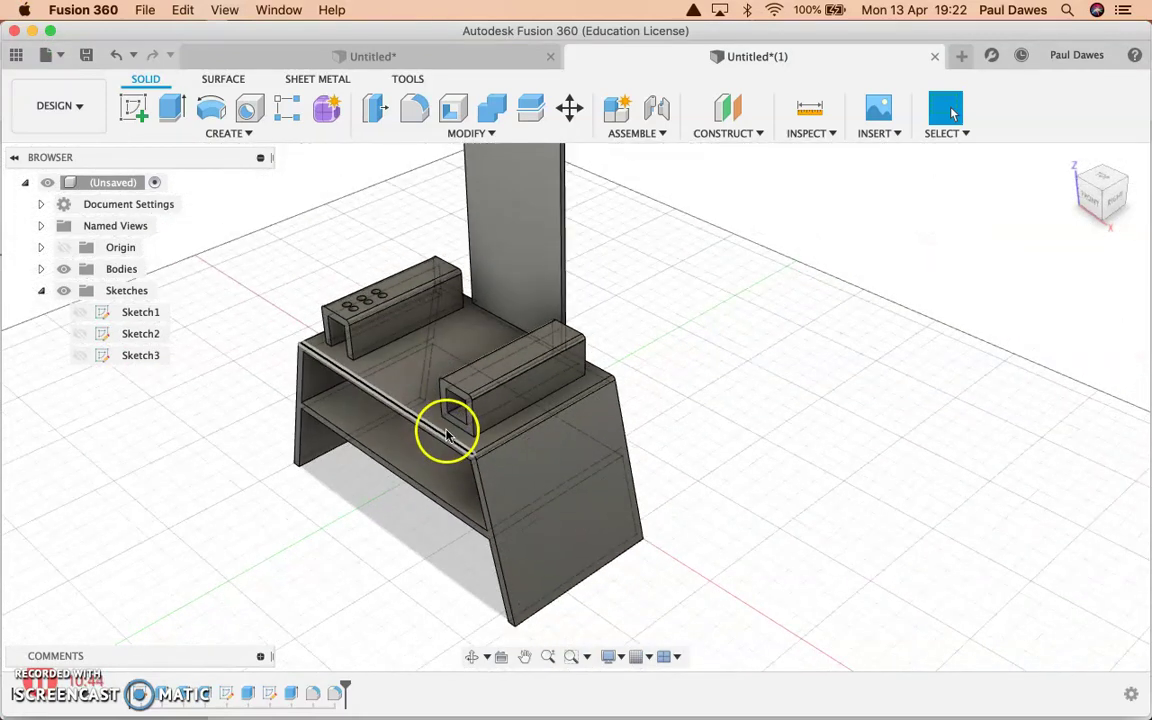
scroll(420, 415, "down", 2)
scroll(391, 373, "down", 2)
middle_click_drag(316, 321, 407, 379)
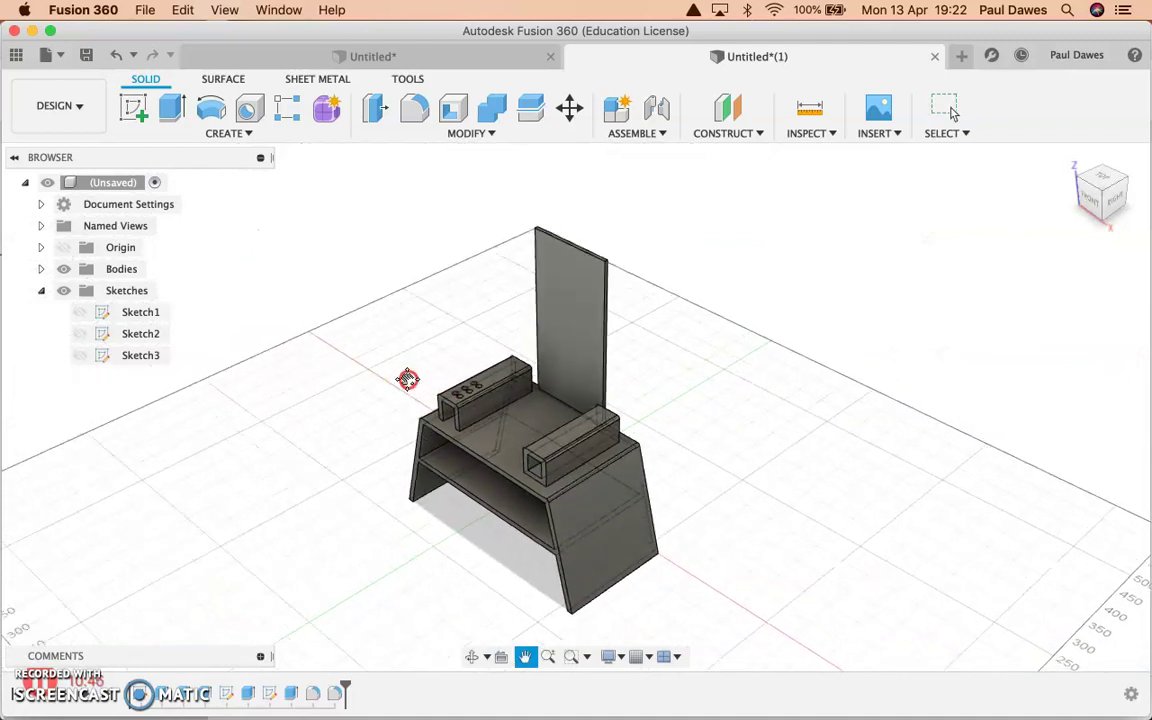